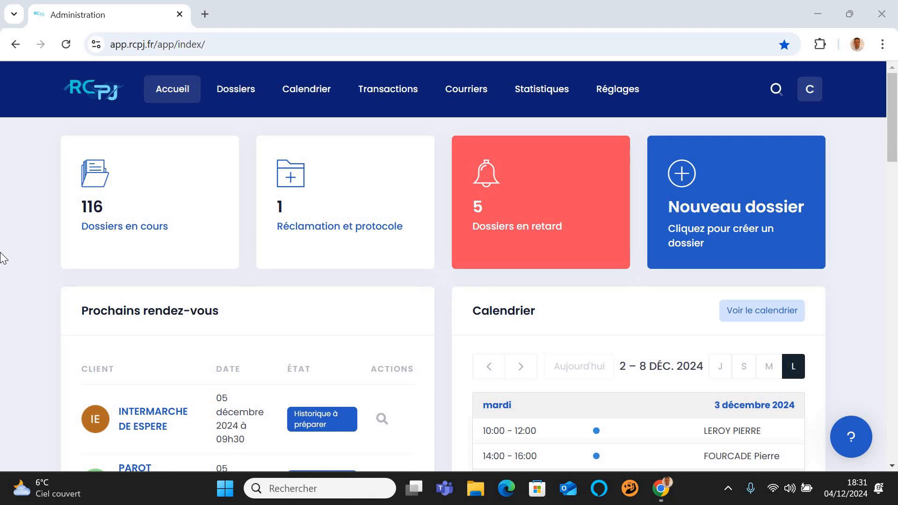
Step: Start a new judicial expertise dossier and examine the fields of its first form, from the order date to Chambre
click(736, 206)
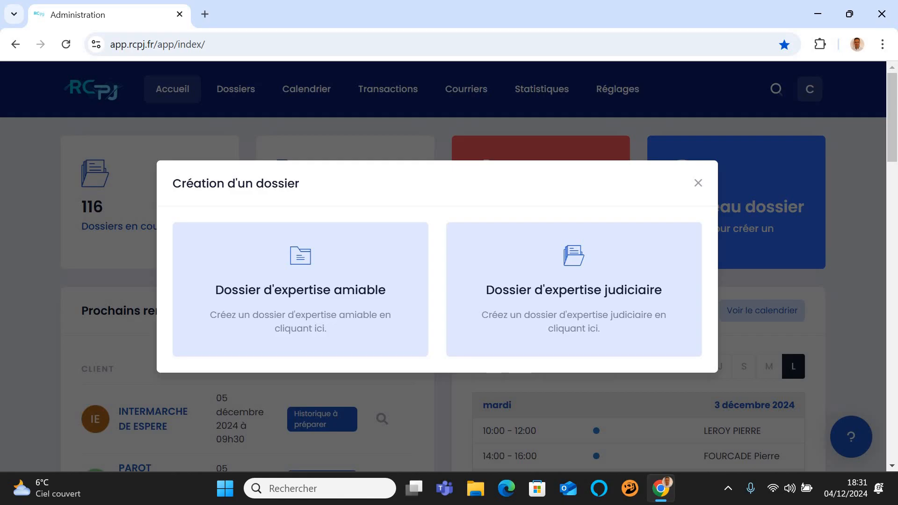
click(574, 289)
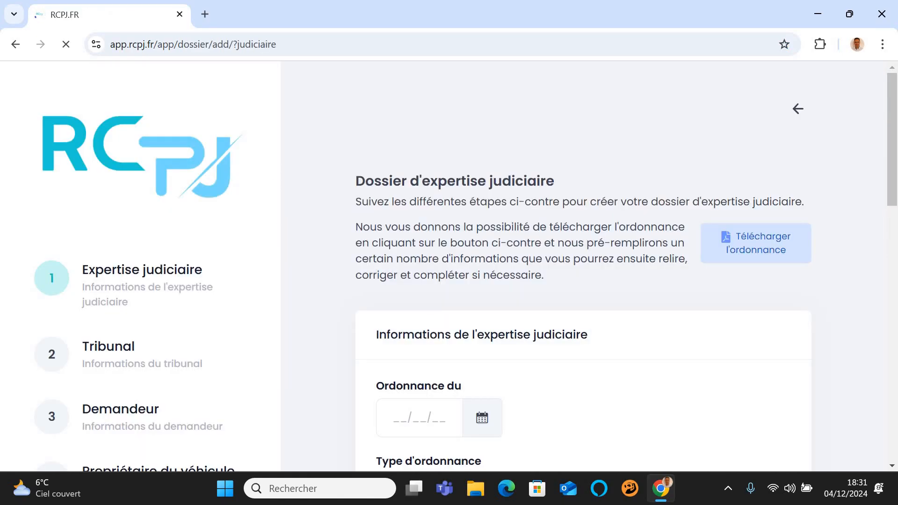
scroll(466, 273, down, 2)
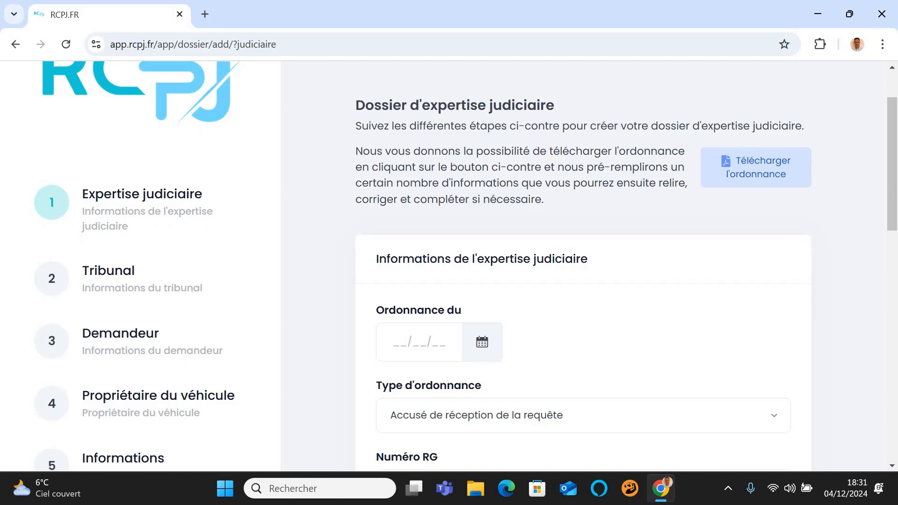
scroll(466, 272, down, 5)
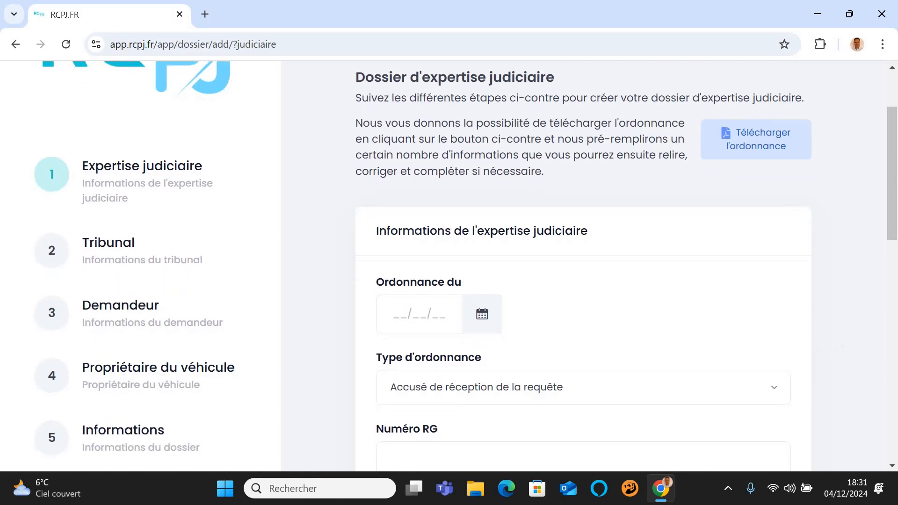
scroll(466, 272, down, 2)
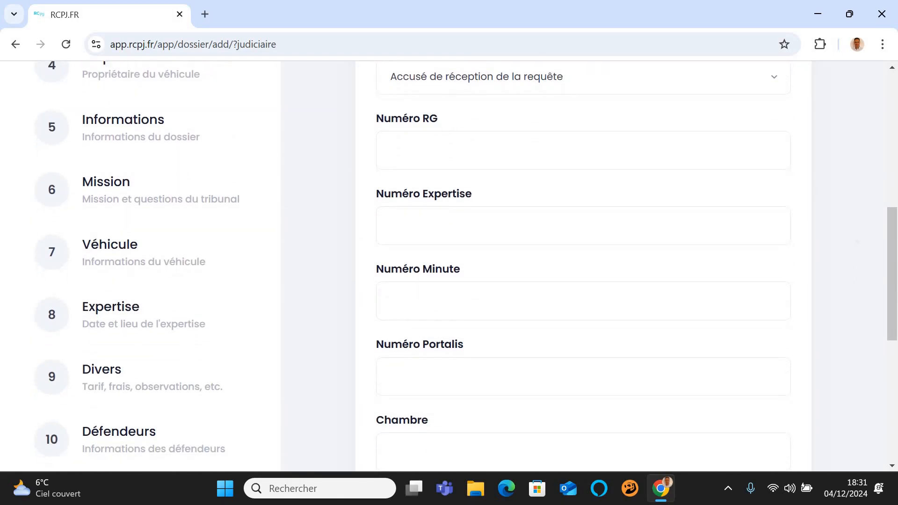
scroll(466, 273, up, 4)
scroll(466, 272, up, 3)
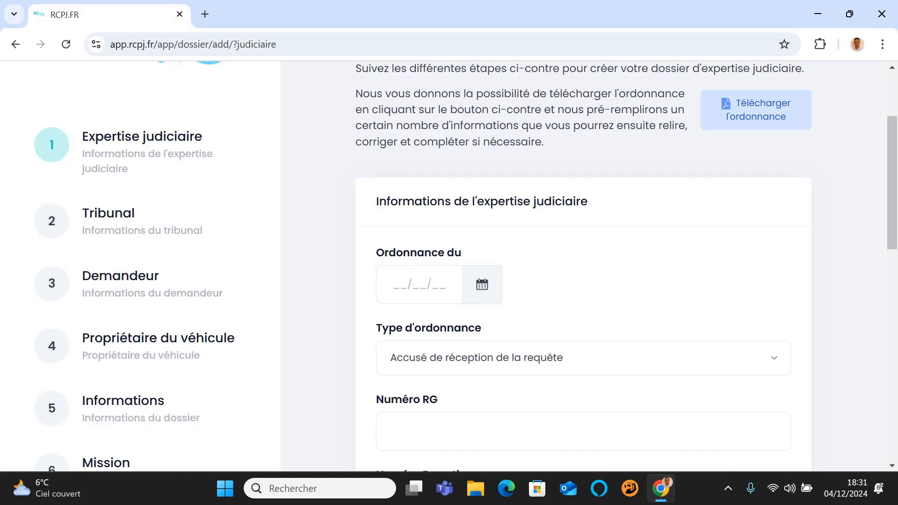
scroll(467, 272, down, 5)
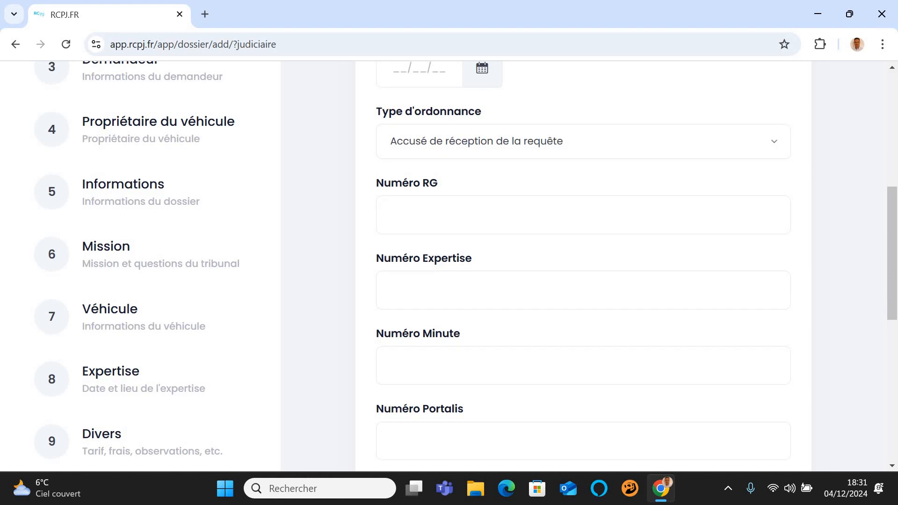
scroll(466, 272, up, 1)
scroll(466, 272, down, 1)
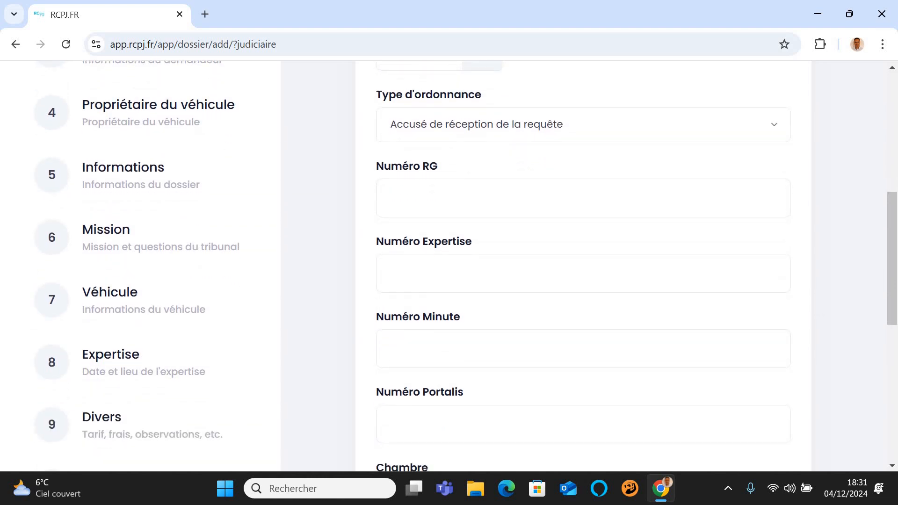
scroll(466, 272, up, 6)
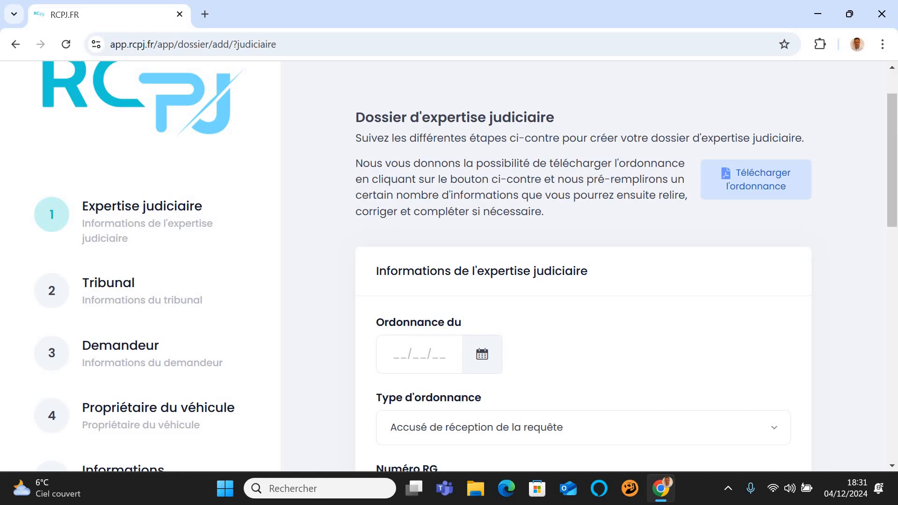
Step: View the upload dialog for the court order, and leave the new dossier form without creating a dossier
click(756, 180)
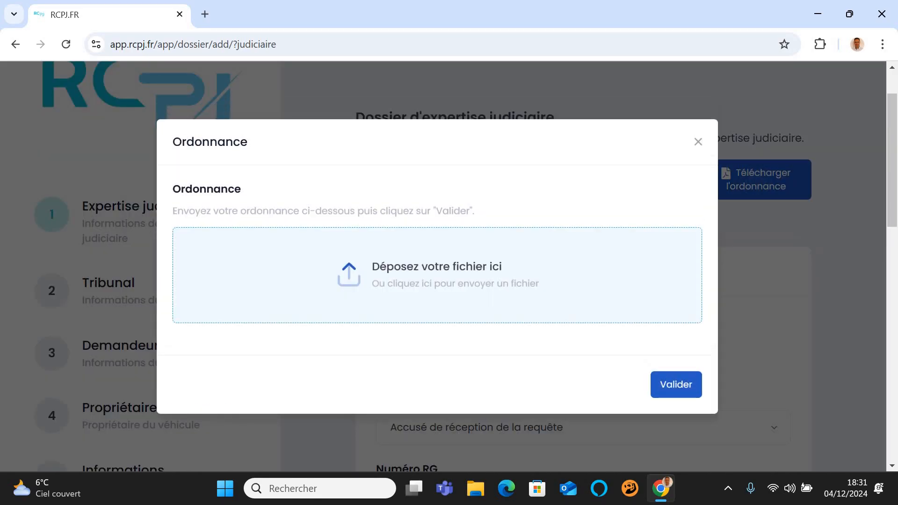
click(698, 141)
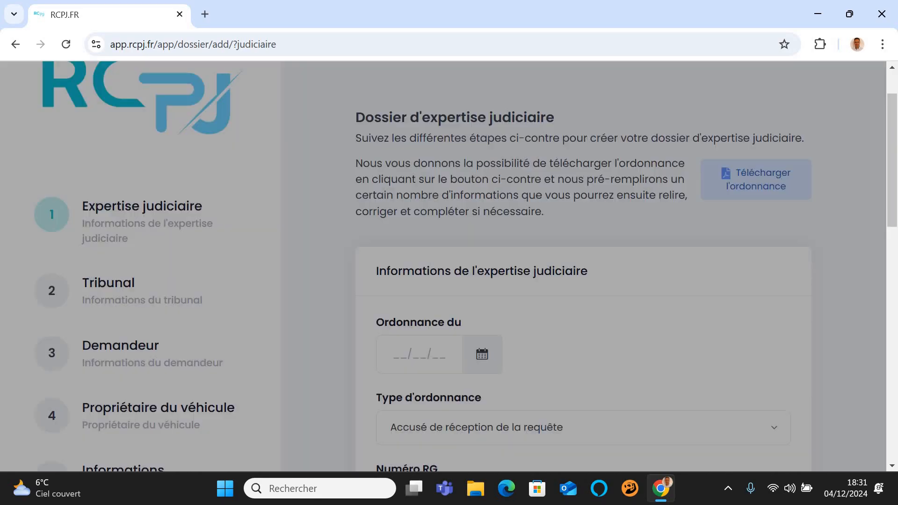
scroll(584, 266, down, 2)
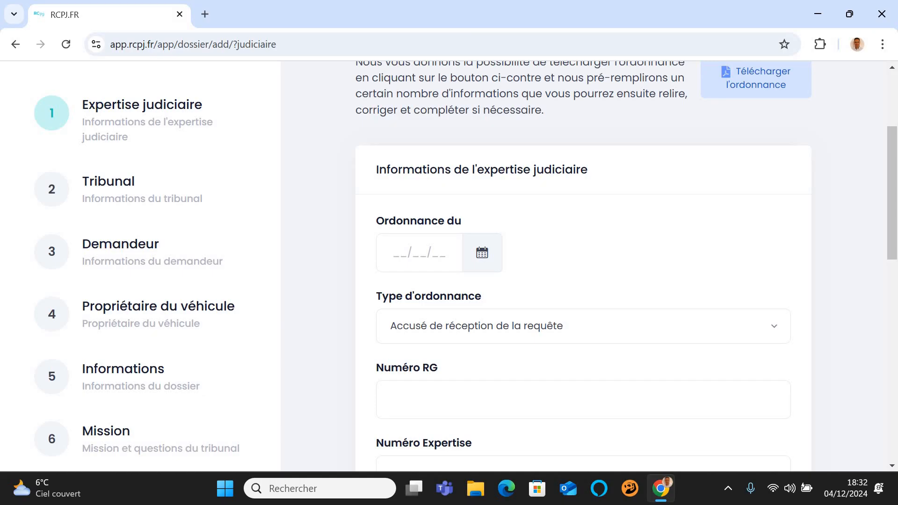
scroll(584, 266, down, 5)
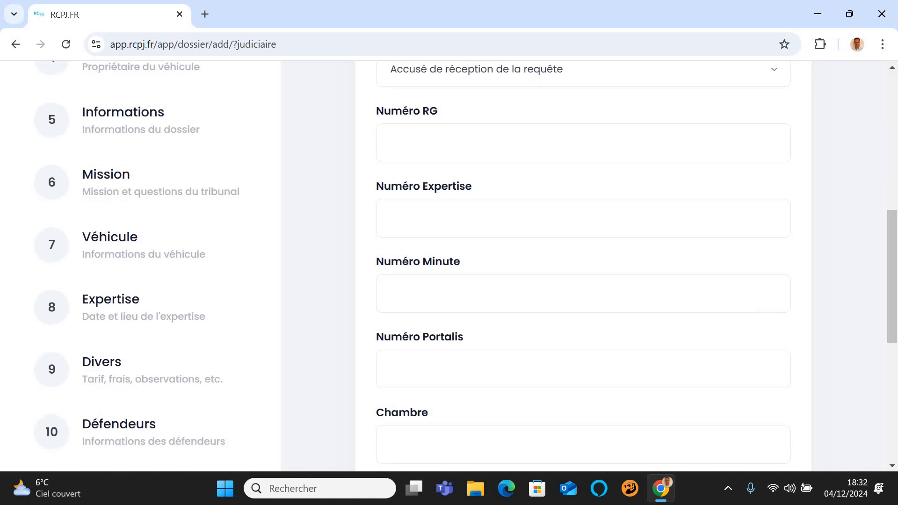
scroll(584, 266, up, 6)
click(798, 109)
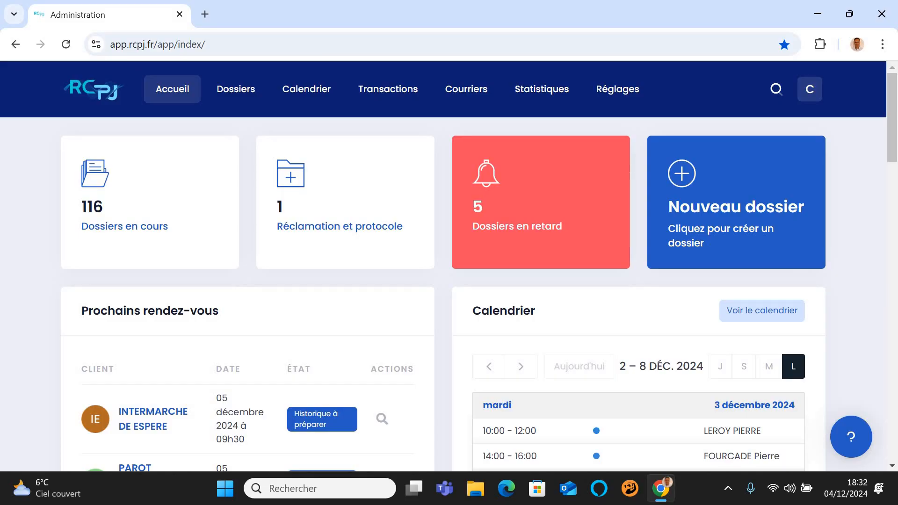
Step: Open the existing judicial dossier for the Mercedes Benz Classe B from the current dossiers and look over its dashboard
click(235, 89)
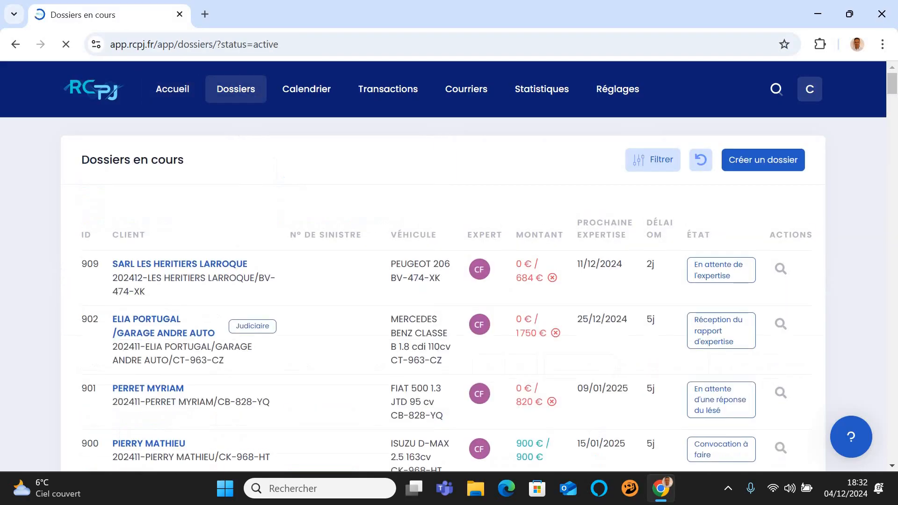
scroll(443, 294, down, 2)
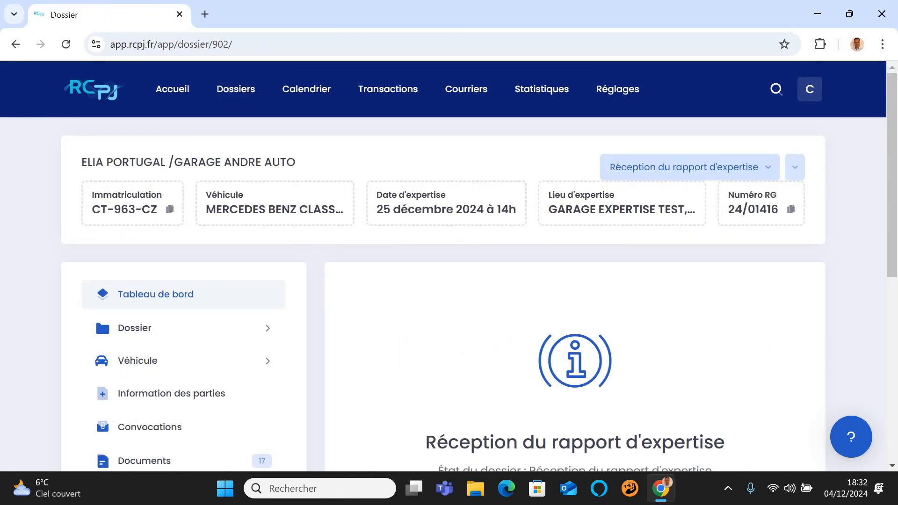
scroll(443, 295, down, 2)
scroll(443, 295, up, 1)
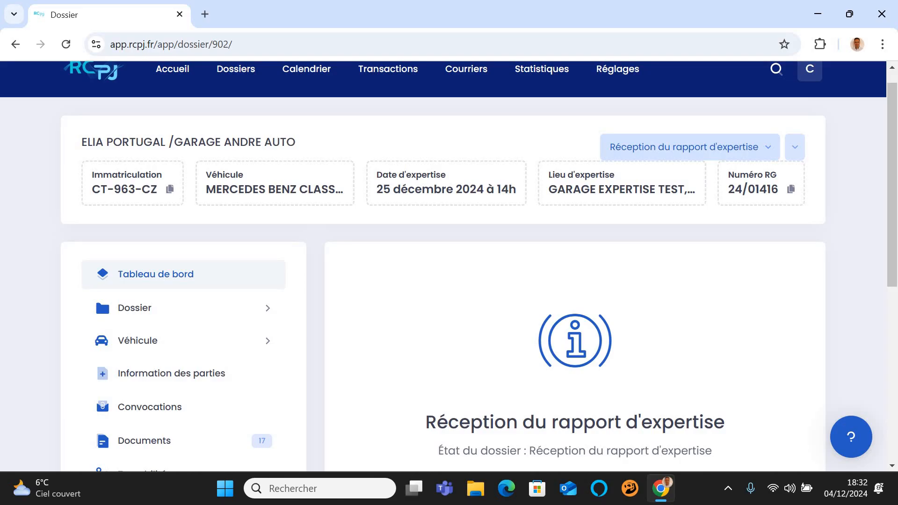
scroll(267, 196, down, 3)
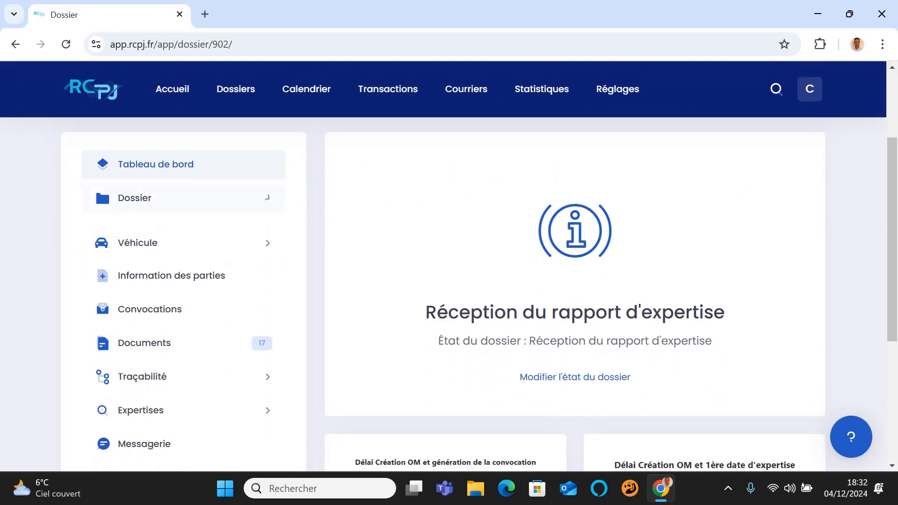
Step: Expand the Dossier subsections and review the Demandeurs and Défendeurs pages of this case
click(267, 197)
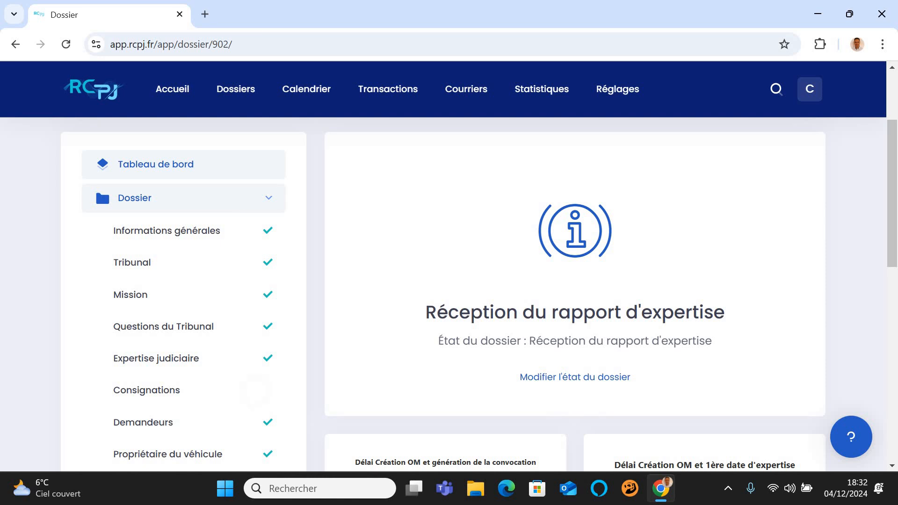
scroll(268, 197, down, 2)
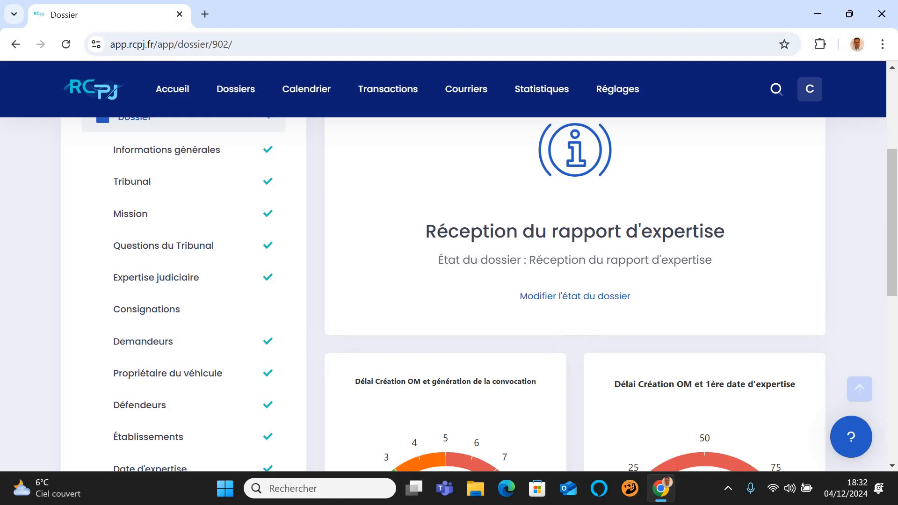
click(144, 342)
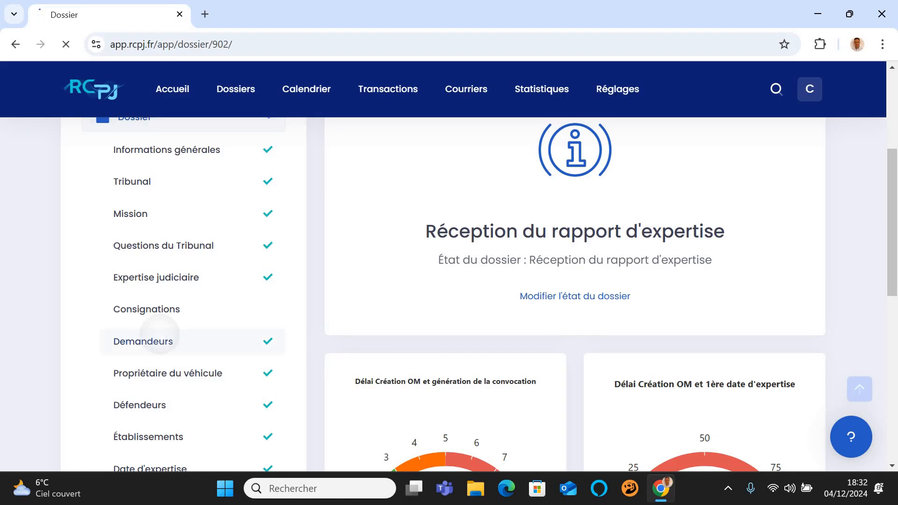
scroll(443, 295, down, 3)
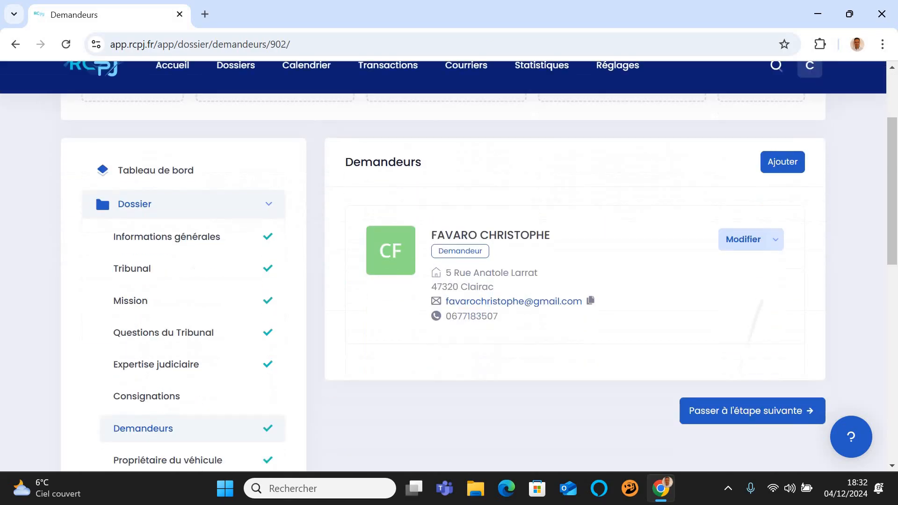
scroll(499, 290, down, 3)
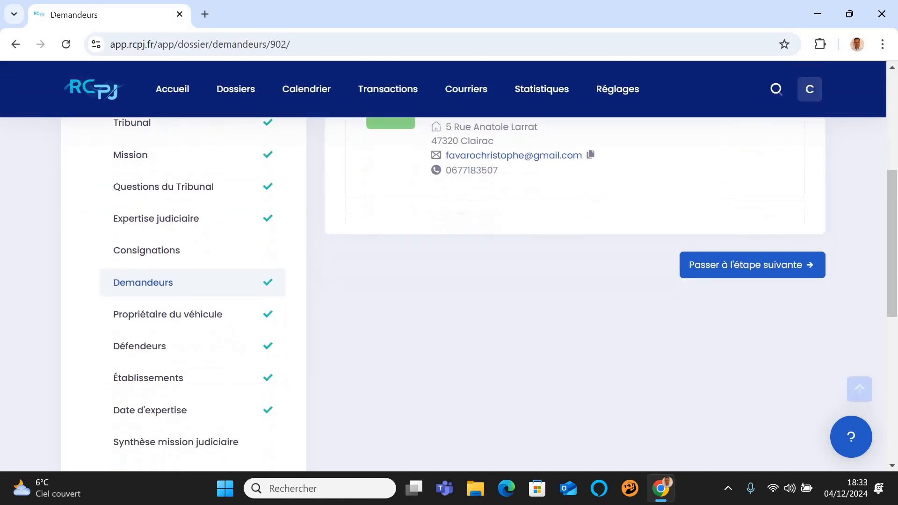
click(166, 346)
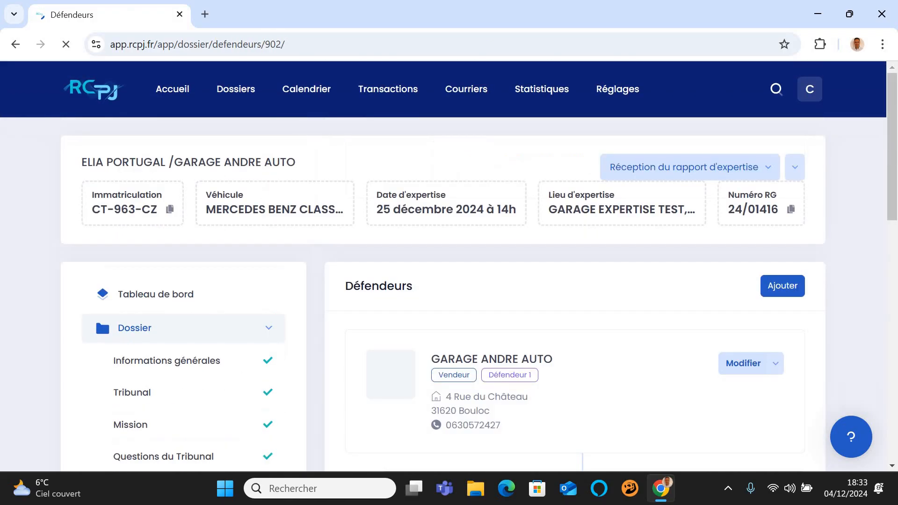
scroll(443, 294, down, 4)
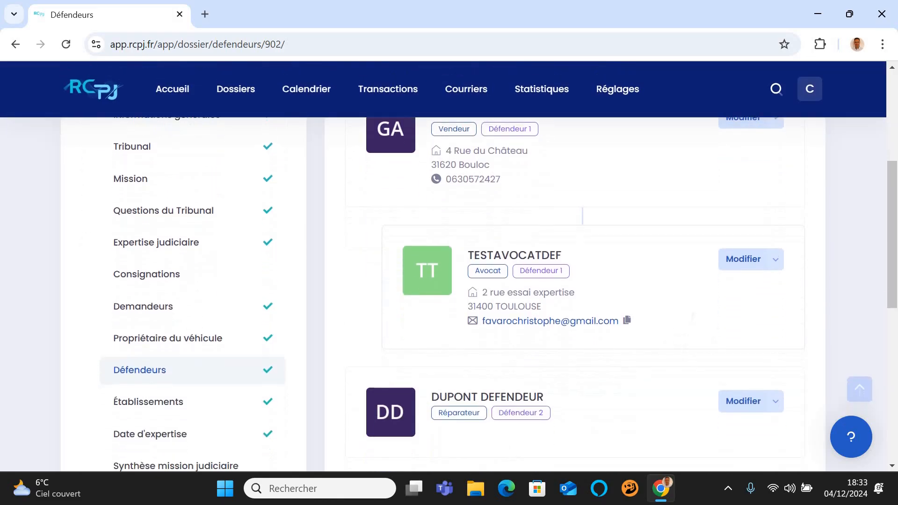
Step: Review the persons and establishments recorded in the dossier, including the expertise location, judicial expert and vehicle user
click(155, 366)
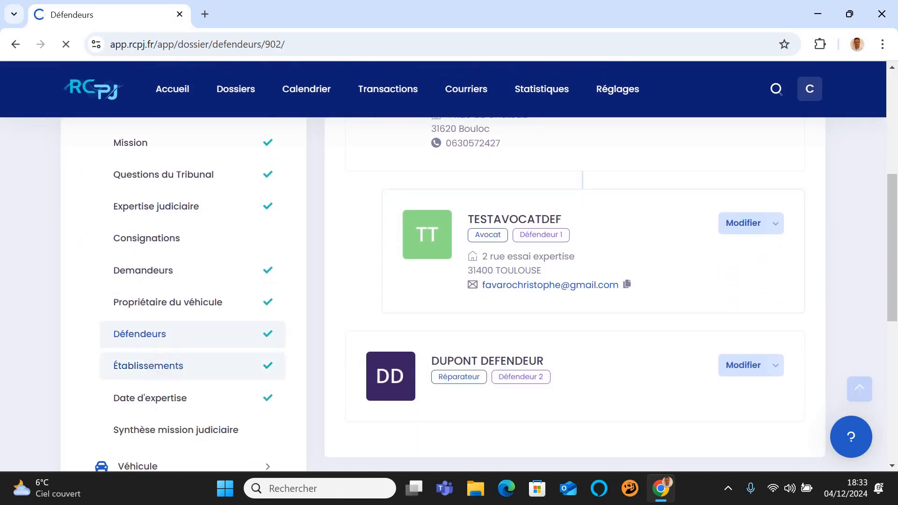
scroll(102, 177, down, 3)
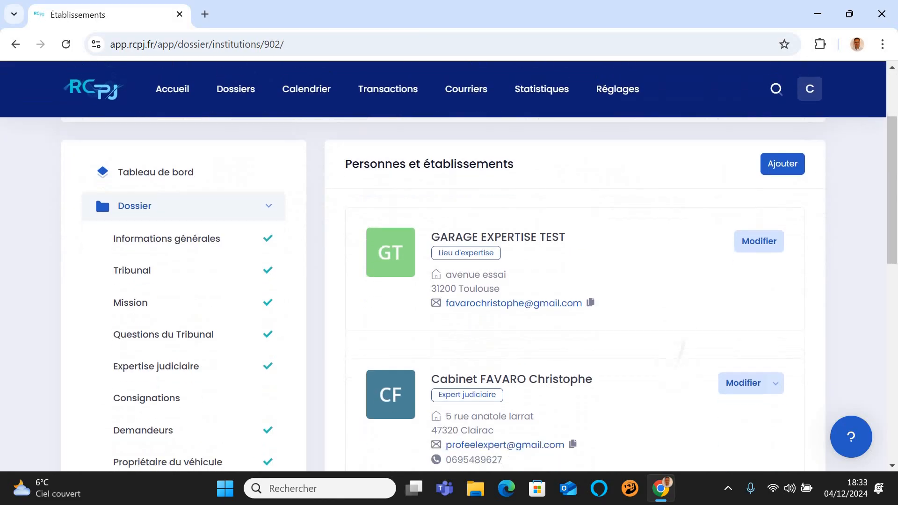
scroll(102, 178, down, 5)
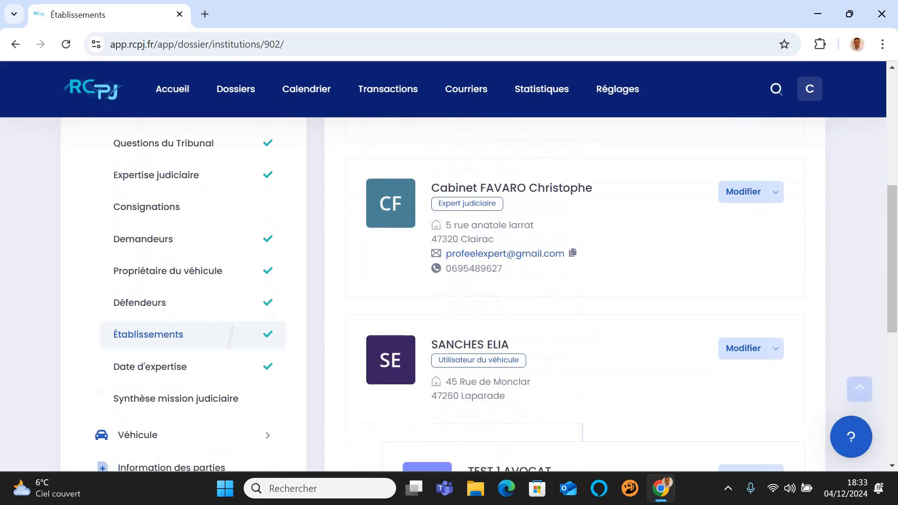
scroll(479, 291, down, 2)
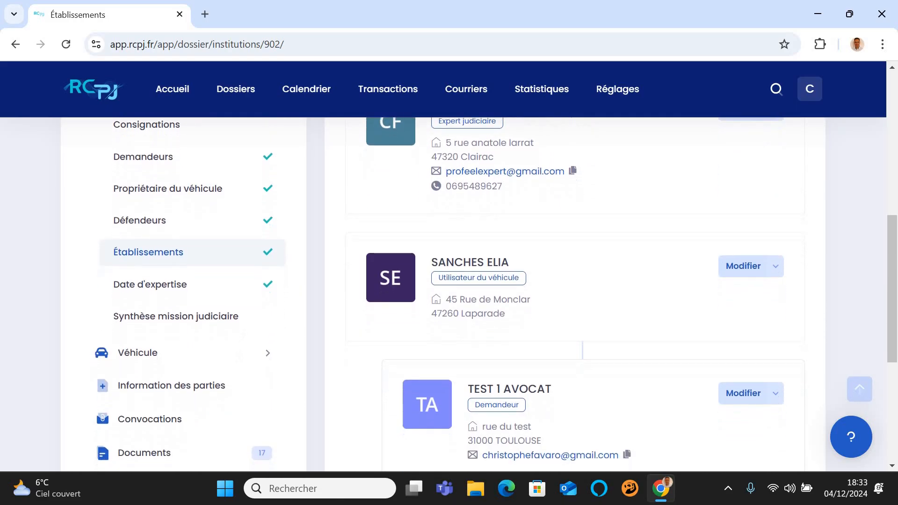
scroll(499, 296, down, 2)
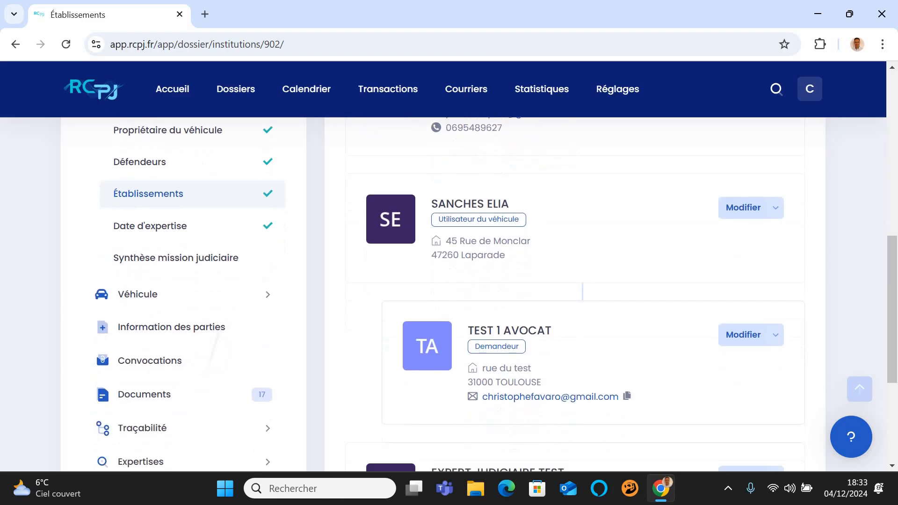
scroll(499, 296, up, 2)
scroll(499, 297, down, 1)
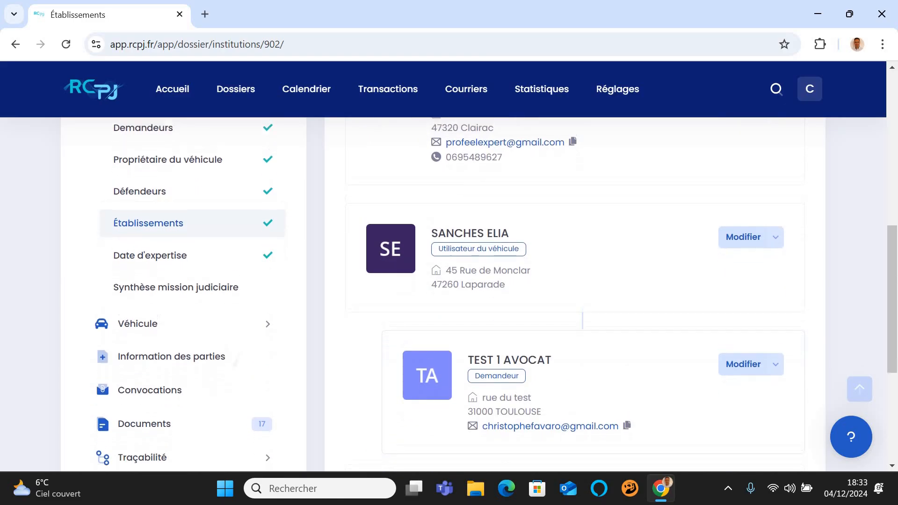
Step: Collapse the Dossier subsections and expand the Véhicule ones to look over their entries
scroll(499, 297, up, 8)
click(184, 285)
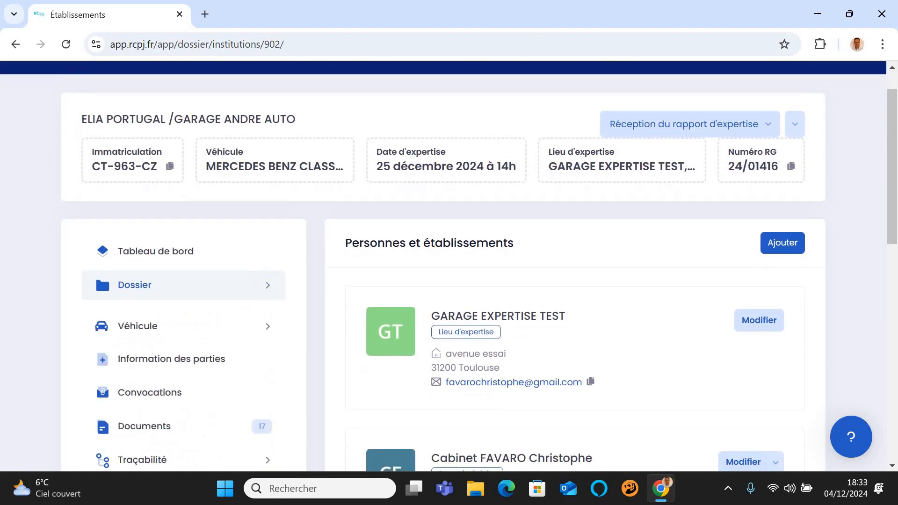
scroll(183, 285, down, 2)
click(184, 222)
scroll(490, 294, down, 1)
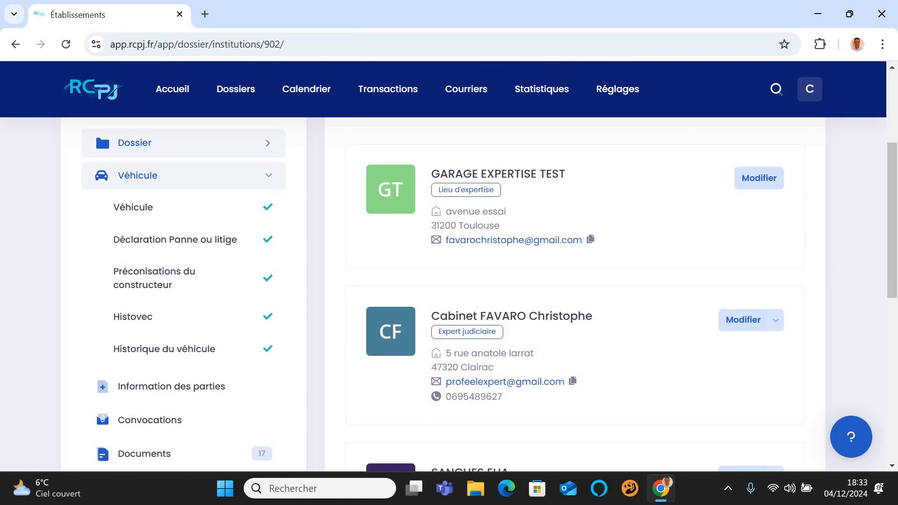
scroll(189, 323, down, 2)
Step: Open the Information des parties page of the dossier and view its generated documents
click(190, 309)
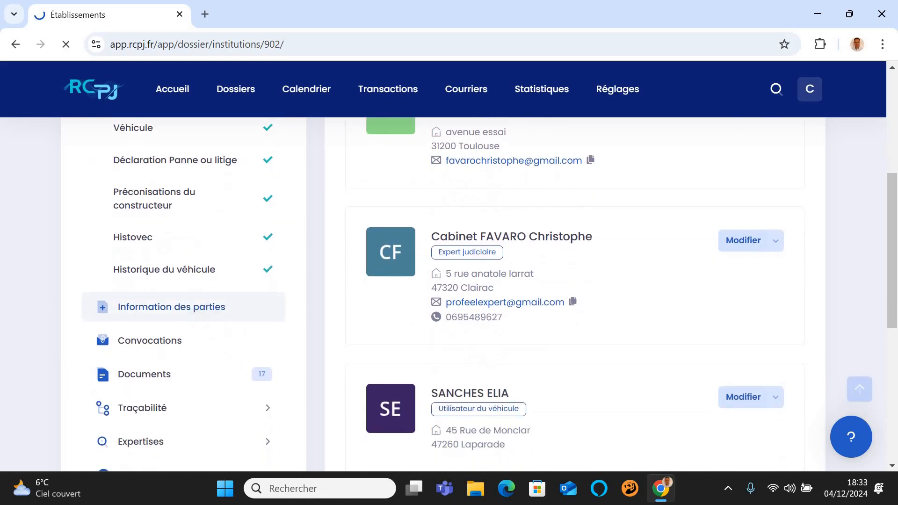
scroll(449, 290, down, 2)
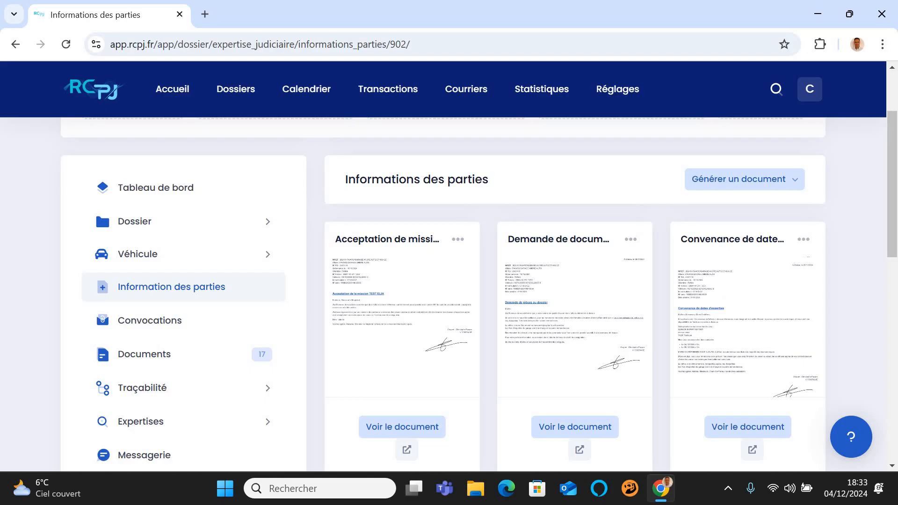
Step: Start generating an Acceptation de mission document and select the first Mandant listed under TRIBUNAL TEST as recipient
click(745, 180)
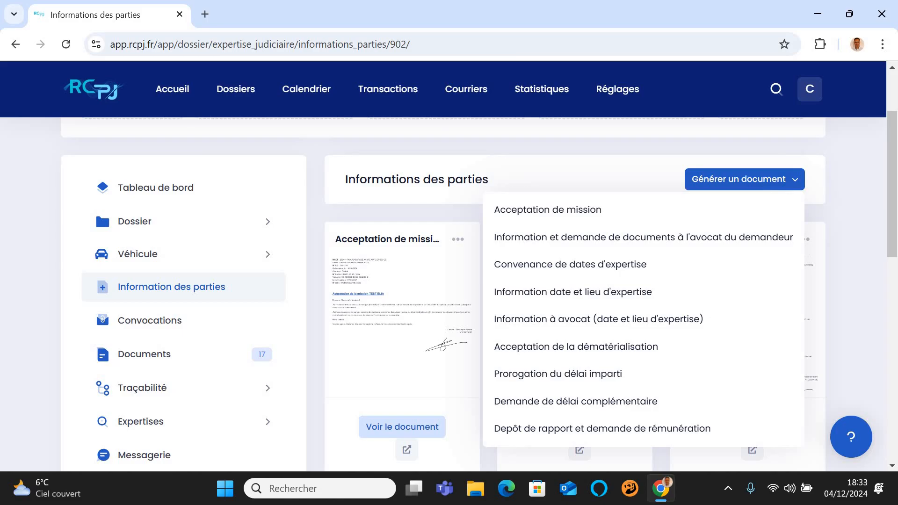
click(548, 210)
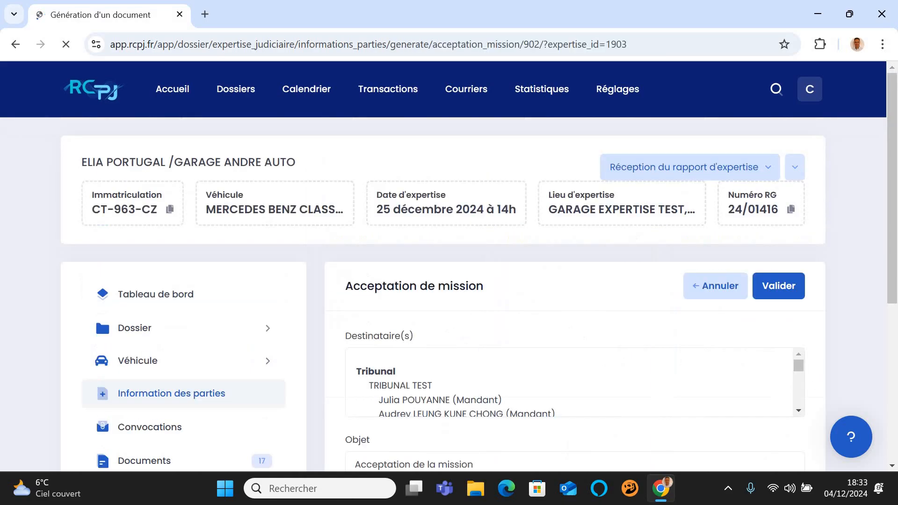
scroll(561, 295, down, 3)
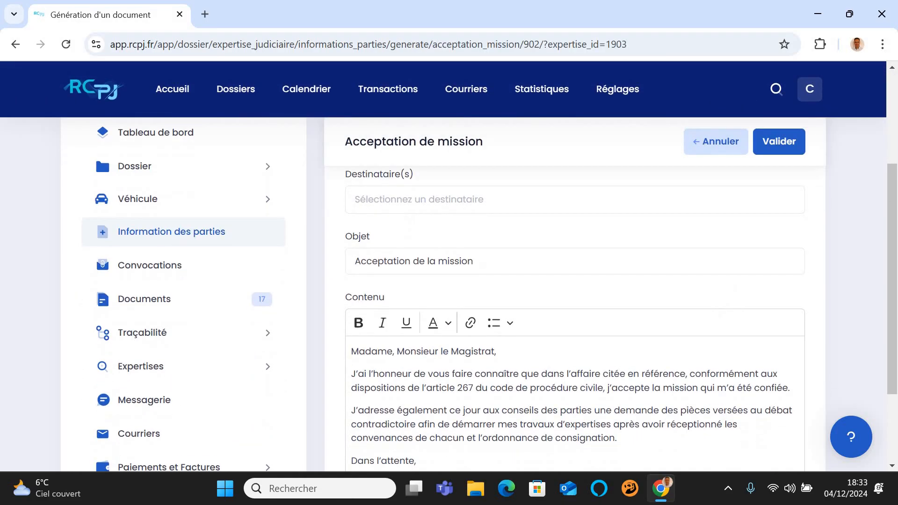
click(575, 200)
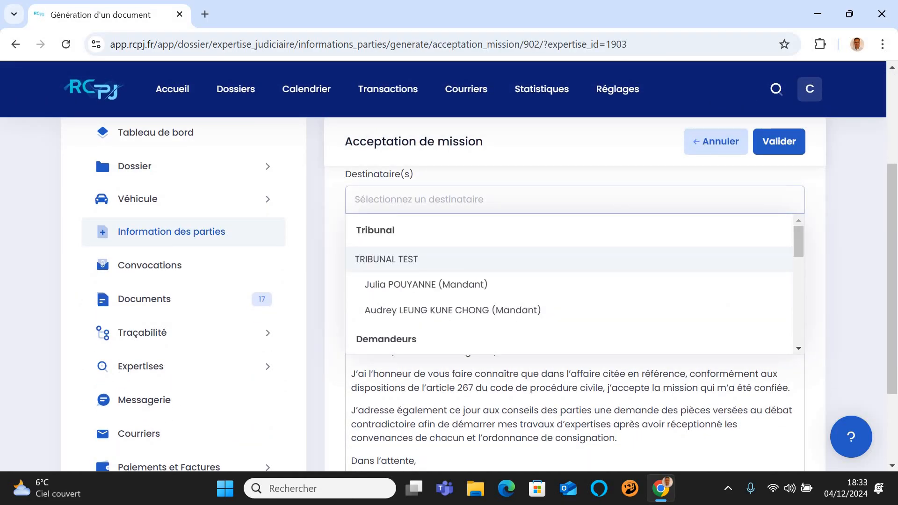
click(426, 285)
Step: Review the Acceptation de mission draft's recipient, subject and prefilled content, and cancel its generation
scroll(834, 292, down, 1)
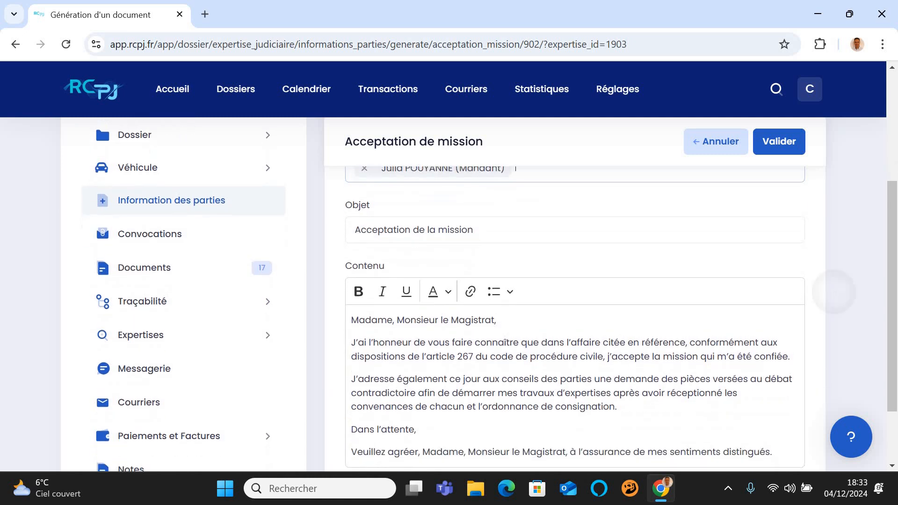
scroll(834, 292, up, 1)
scroll(834, 292, down, 3)
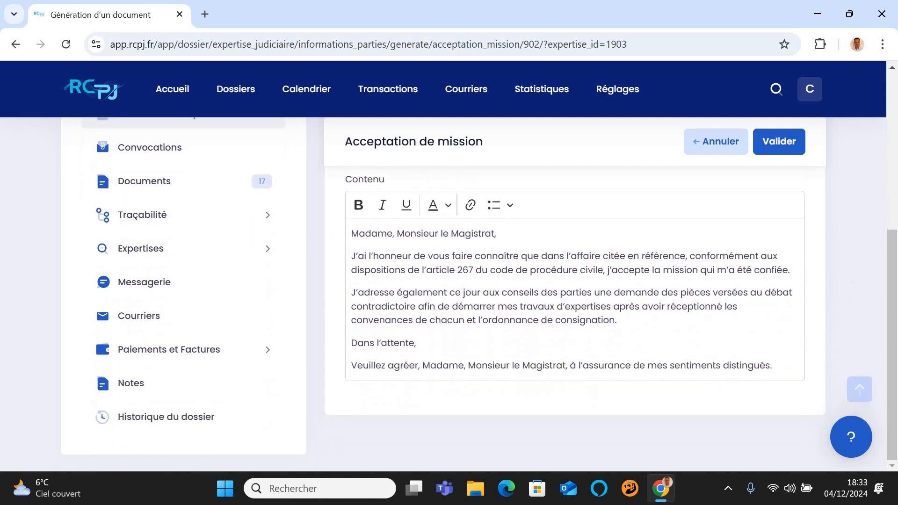
scroll(834, 292, up, 2)
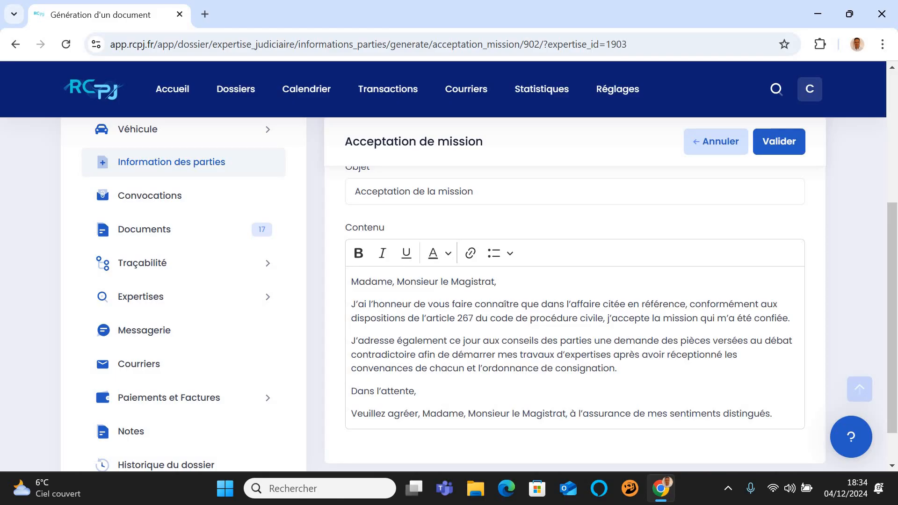
scroll(634, 358, up, 2)
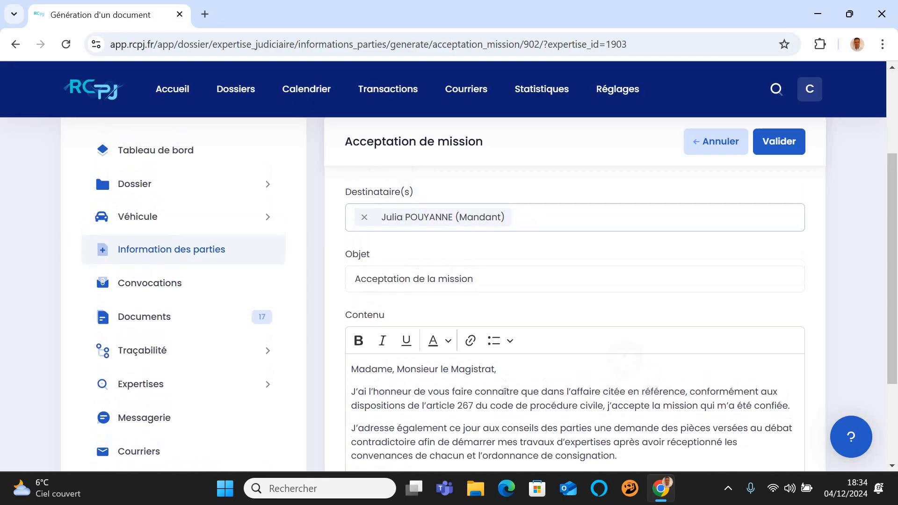
scroll(645, 299, down, 2)
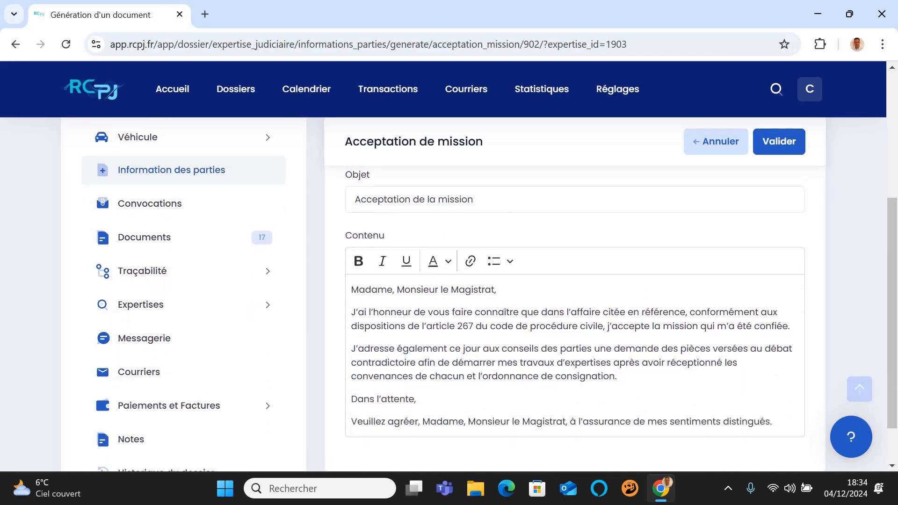
click(716, 141)
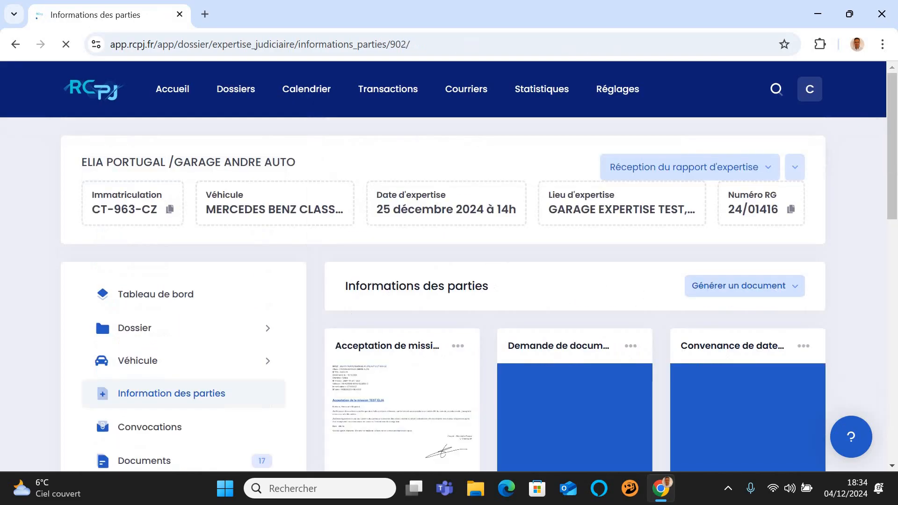
Step: Open the email sending form for the existing Acceptation de mission document and review its subject and message content
scroll(449, 290, down, 2)
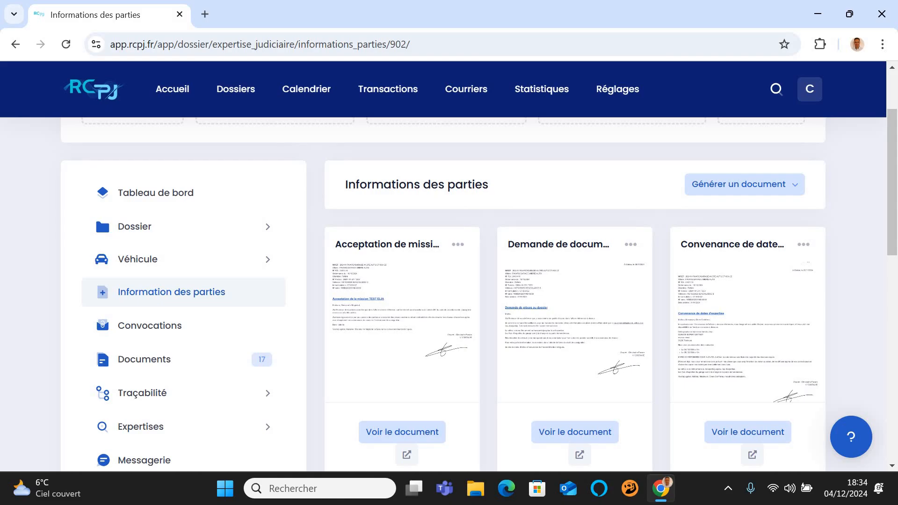
click(458, 244)
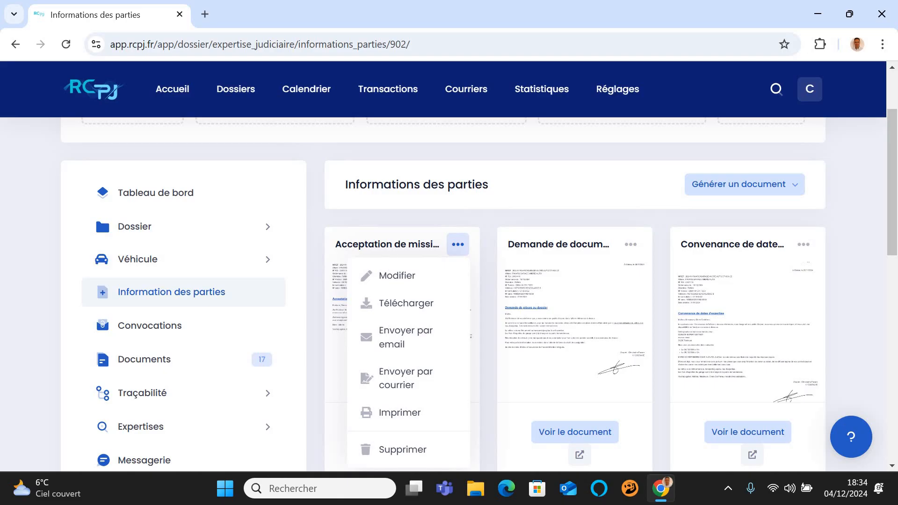
click(391, 337)
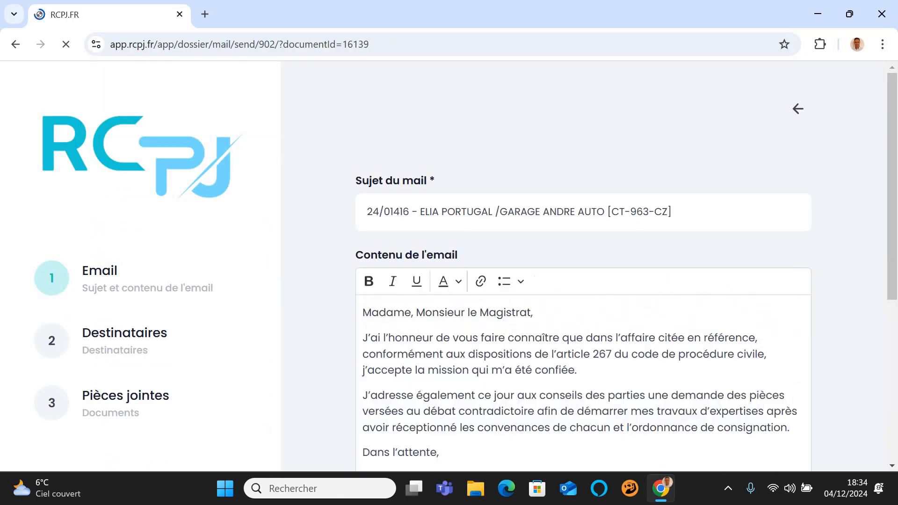
scroll(583, 281, down, 2)
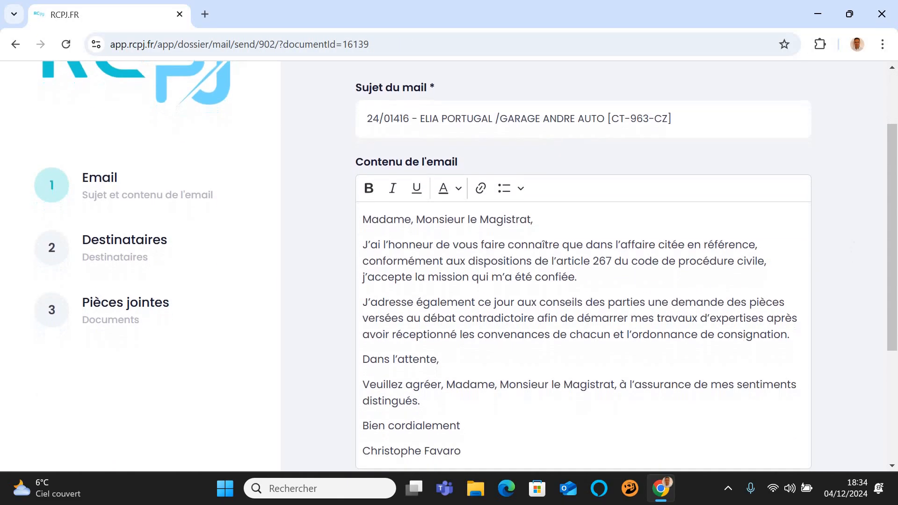
scroll(584, 281, up, 2)
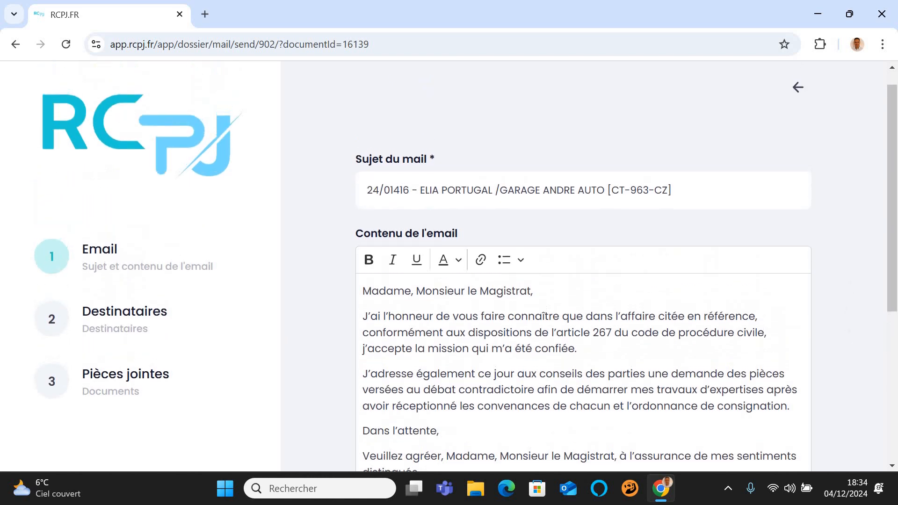
Step: Leave the email form without sending and look over the dossier's list of sent emails
click(798, 103)
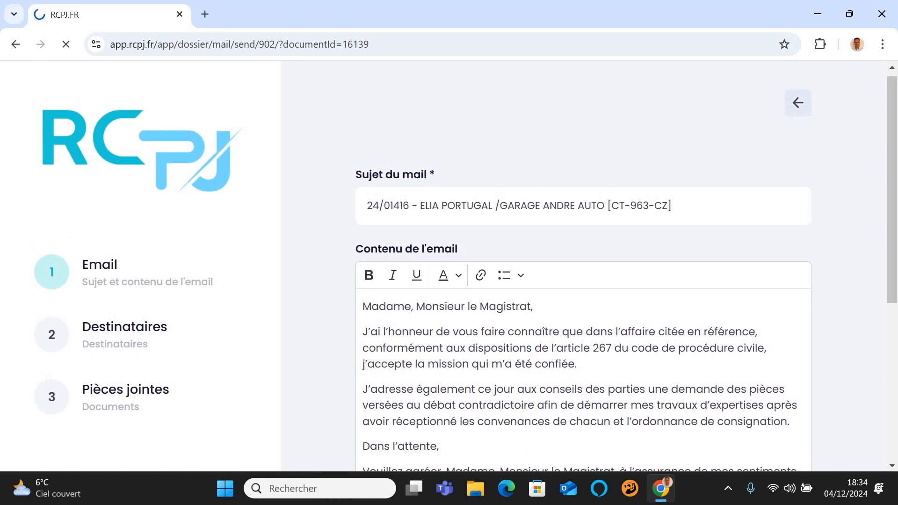
scroll(473, 295, down, 4)
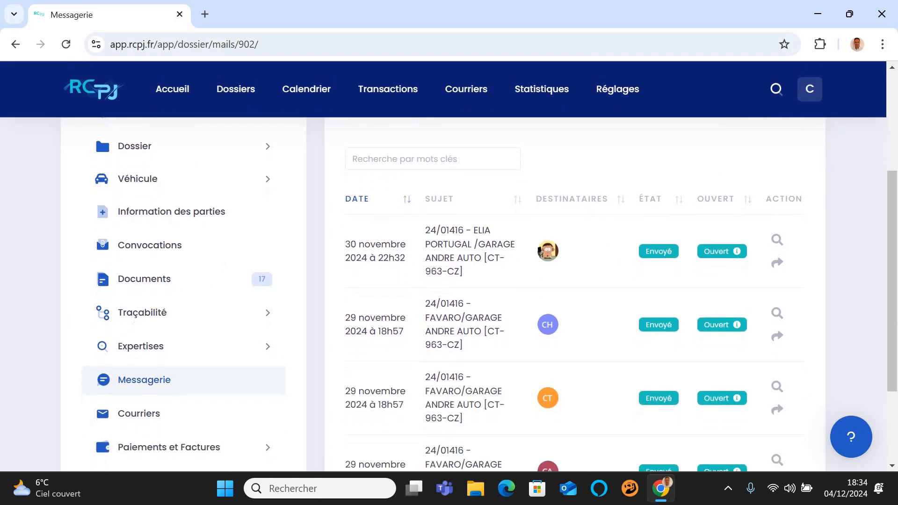
scroll(271, 315, up, 2)
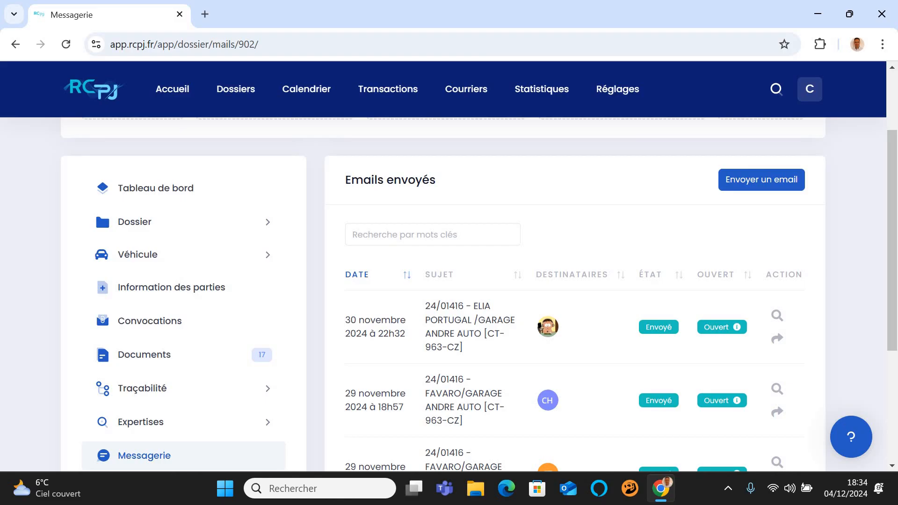
Step: Open the dossier's Convocations page and review the generation and sending status of each party's convocation
click(163, 321)
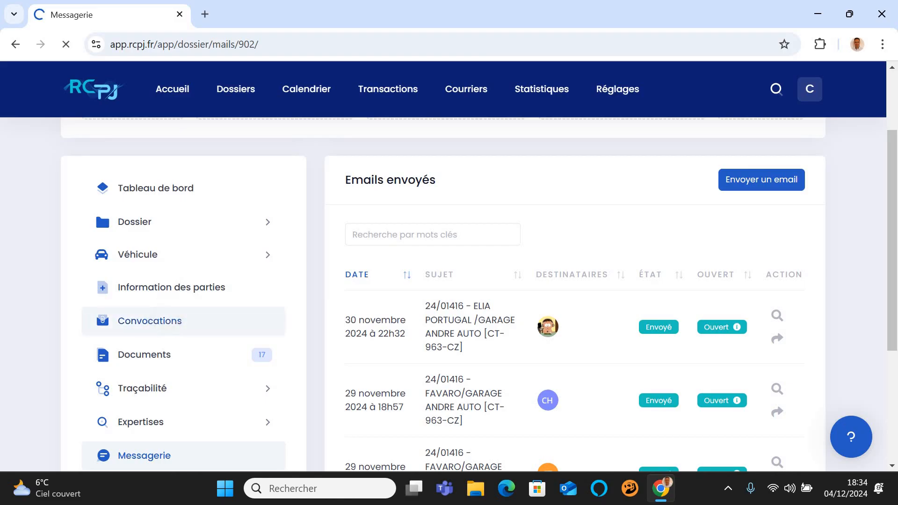
scroll(473, 295, down, 3)
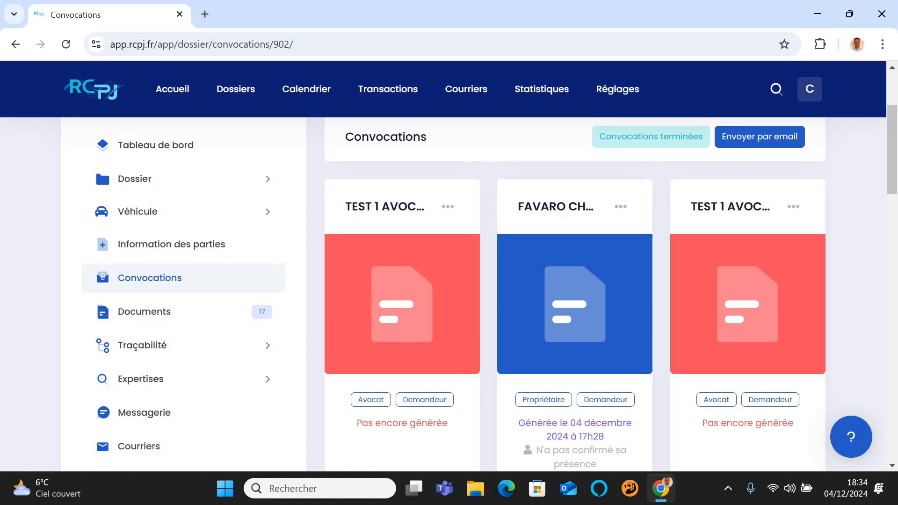
scroll(490, 288, down, 7)
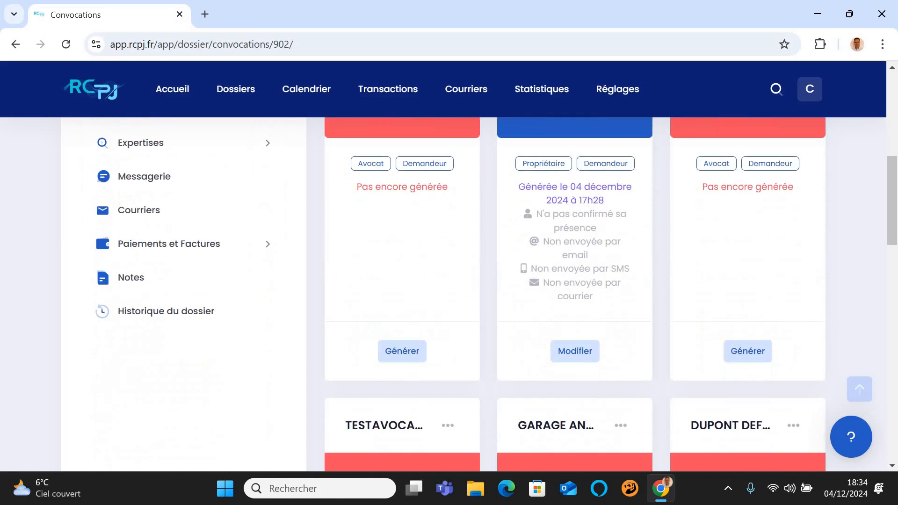
scroll(490, 288, down, 2)
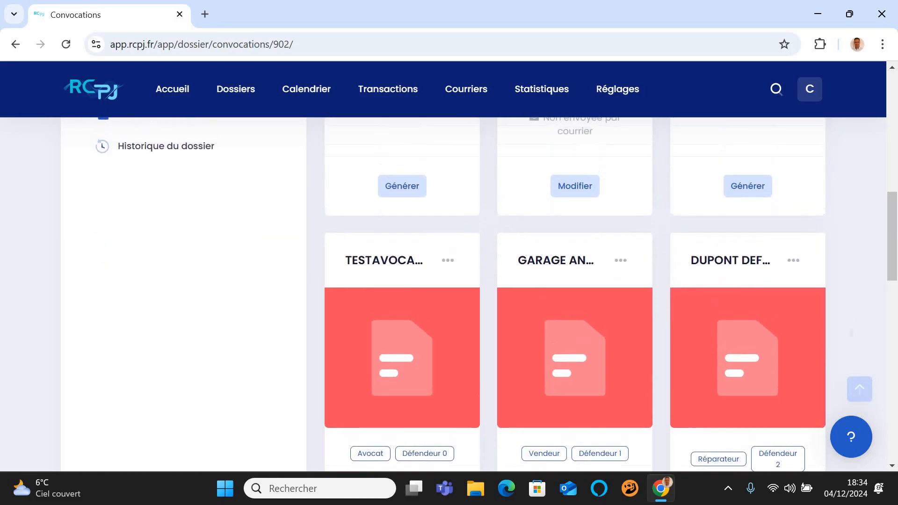
Step: Start generating the convocation for GARAGE ANDRE AUTO and review its title, content, expertise appointment and sending sections
click(621, 253)
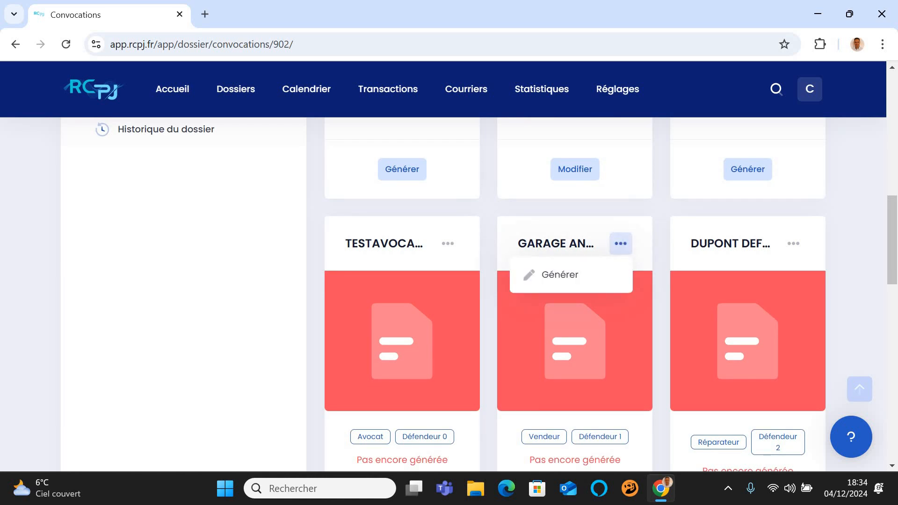
click(561, 275)
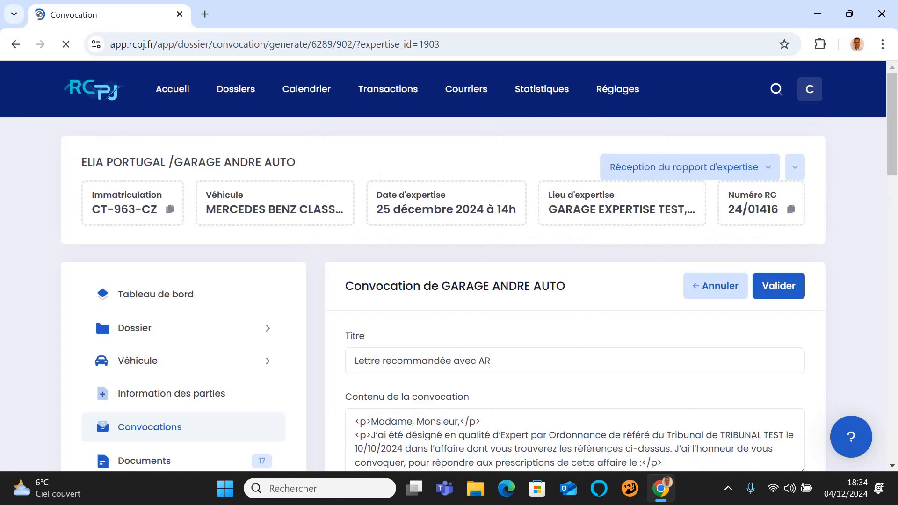
scroll(560, 276, down, 3)
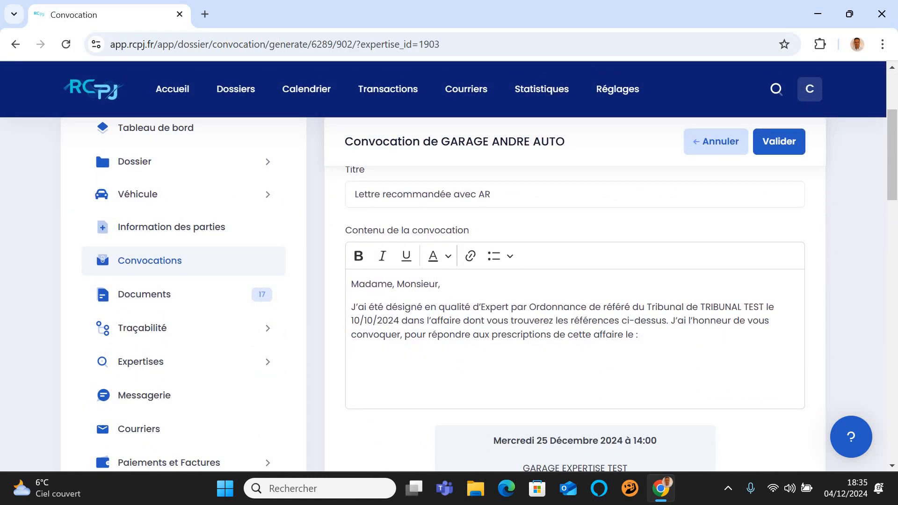
scroll(560, 276, down, 1)
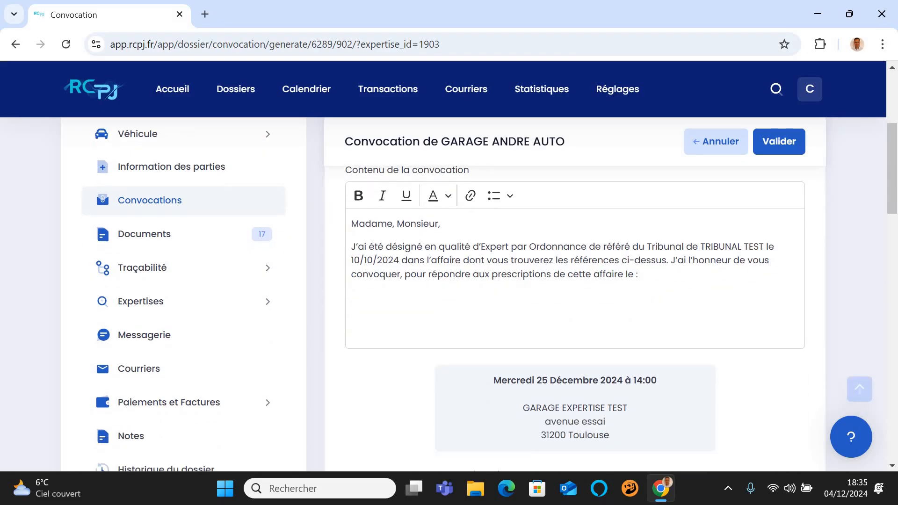
scroll(561, 276, down, 2)
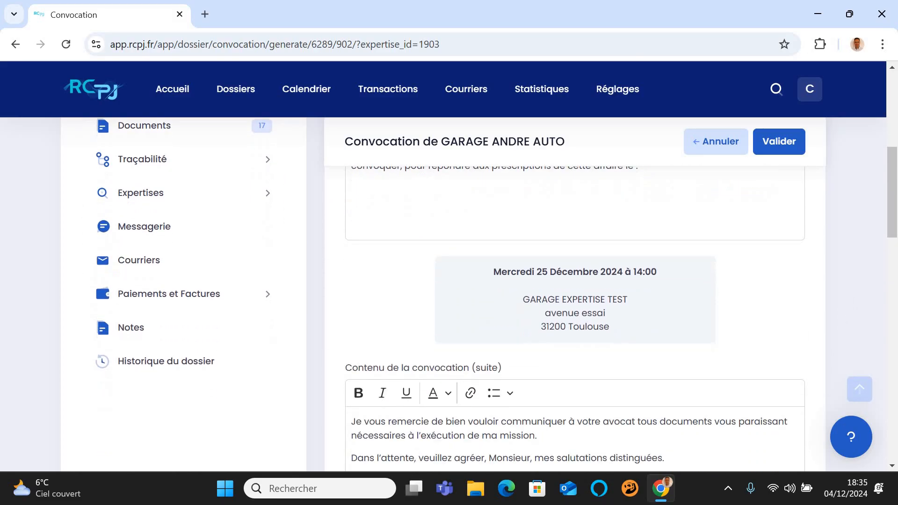
scroll(575, 295, down, 5)
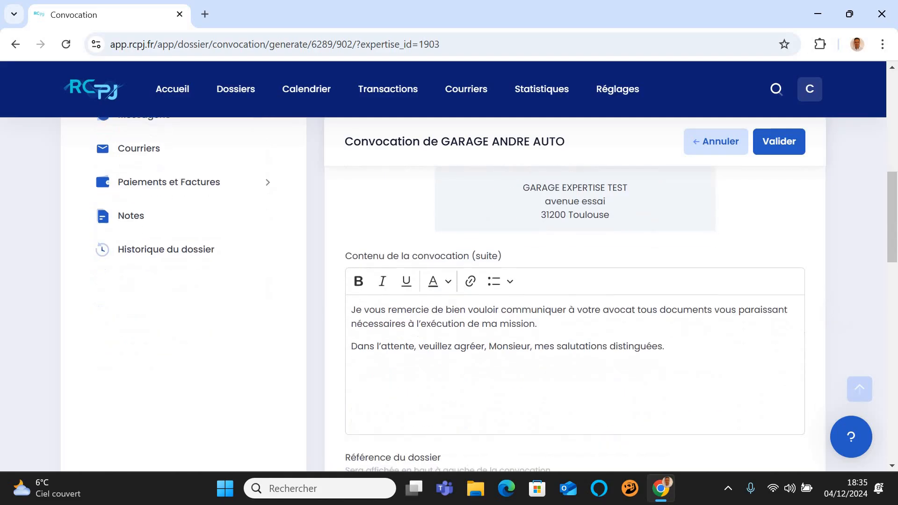
scroll(575, 295, down, 4)
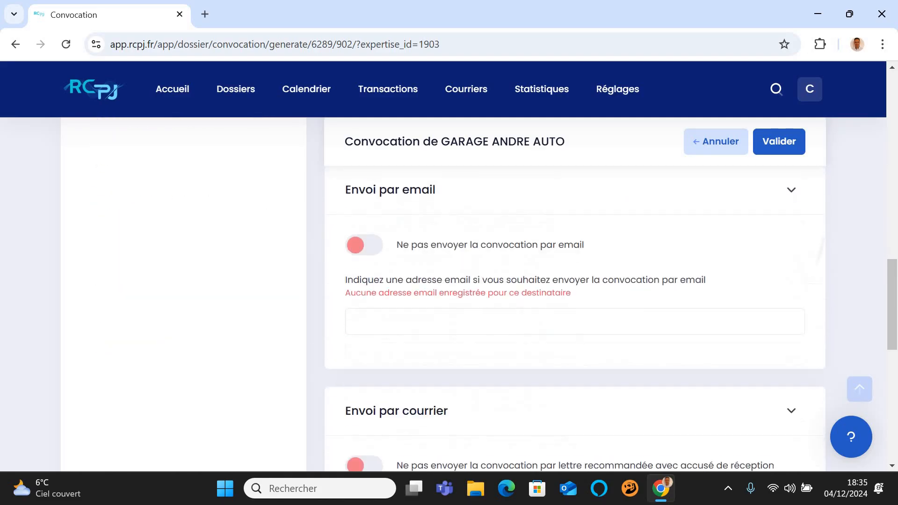
Step: Try the convocation's email and registered-letter sending switches, turning each on and back off
click(364, 237)
click(364, 236)
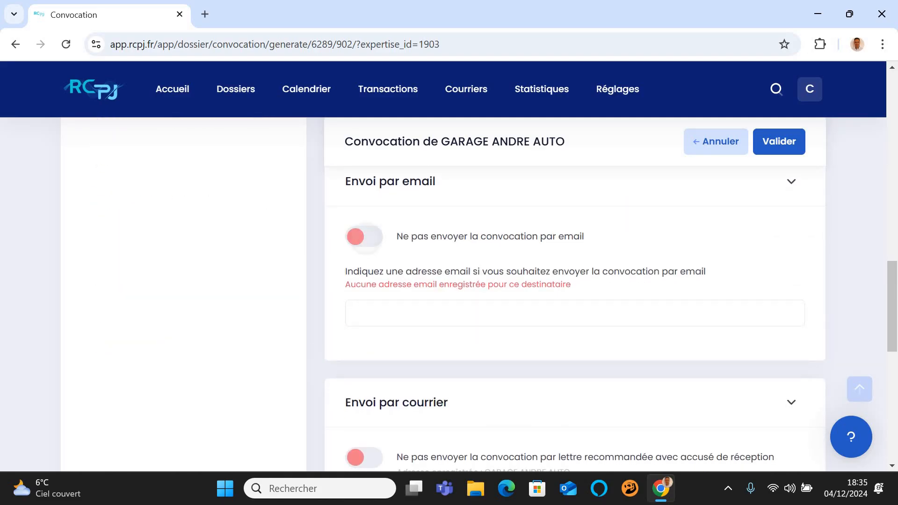
scroll(365, 236, down, 1)
click(364, 383)
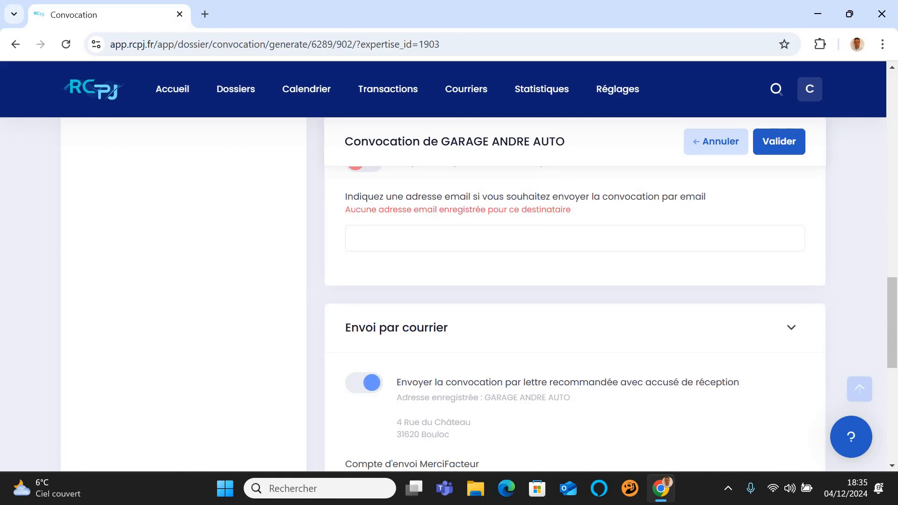
click(364, 383)
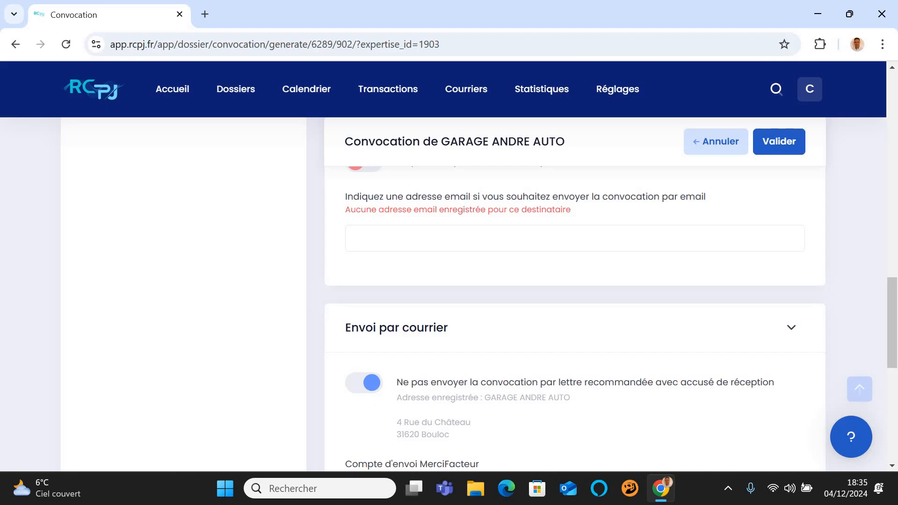
Step: Validate the GARAGE ANDRE AUTO convocation with email and registered-letter sending off, and view the generated letter
scroll(575, 318, up, 1)
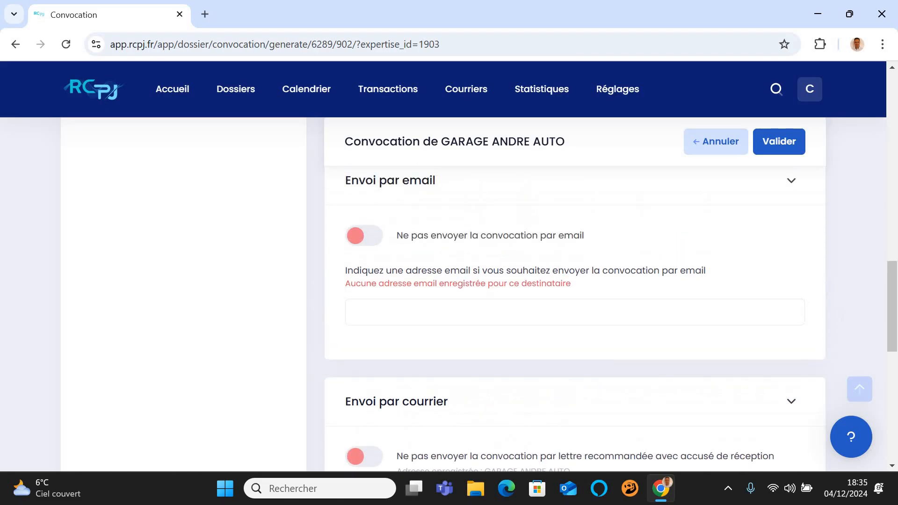
click(779, 142)
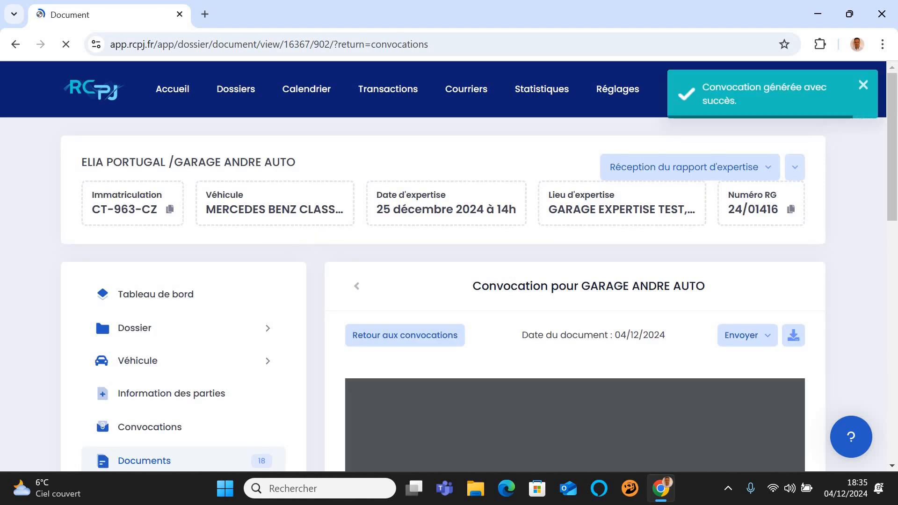
scroll(444, 295, down, 5)
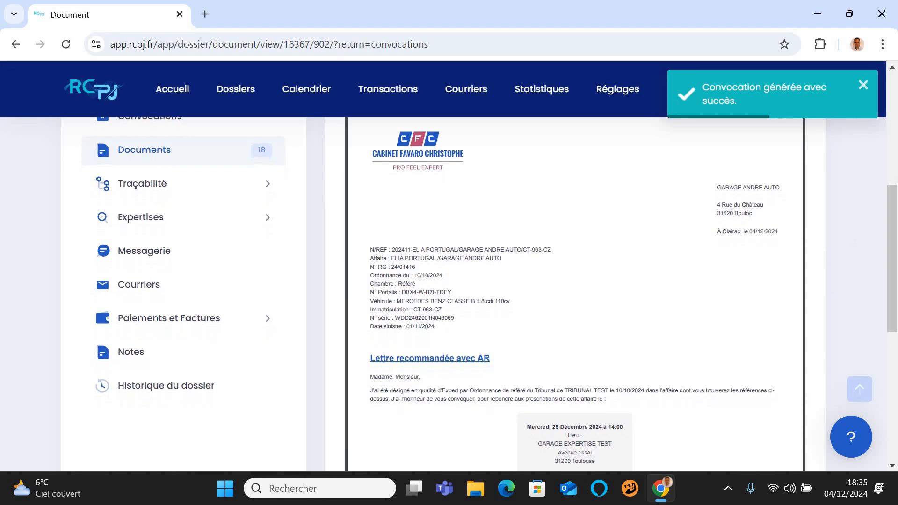
Step: Read through the generated GARAGE ANDRE AUTO convocation letter down to the signature and return to the convocations list
scroll(443, 295, down, 5)
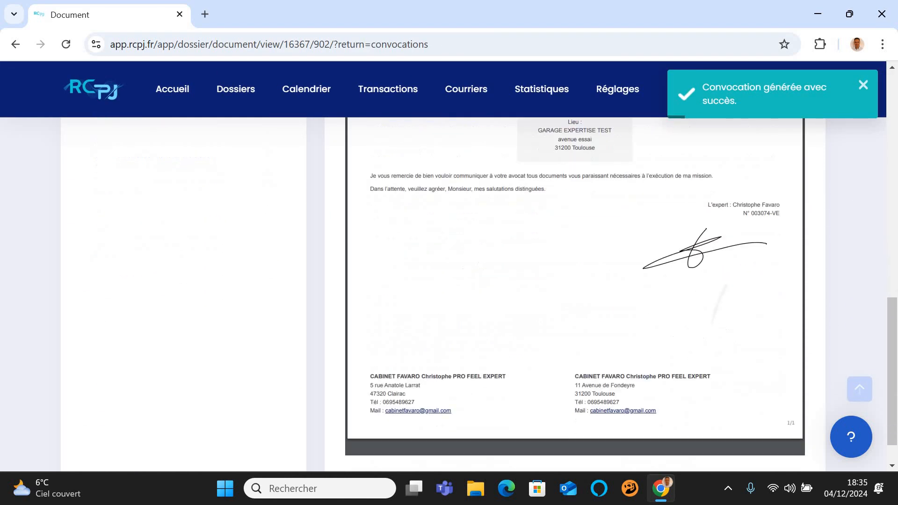
scroll(444, 295, up, 10)
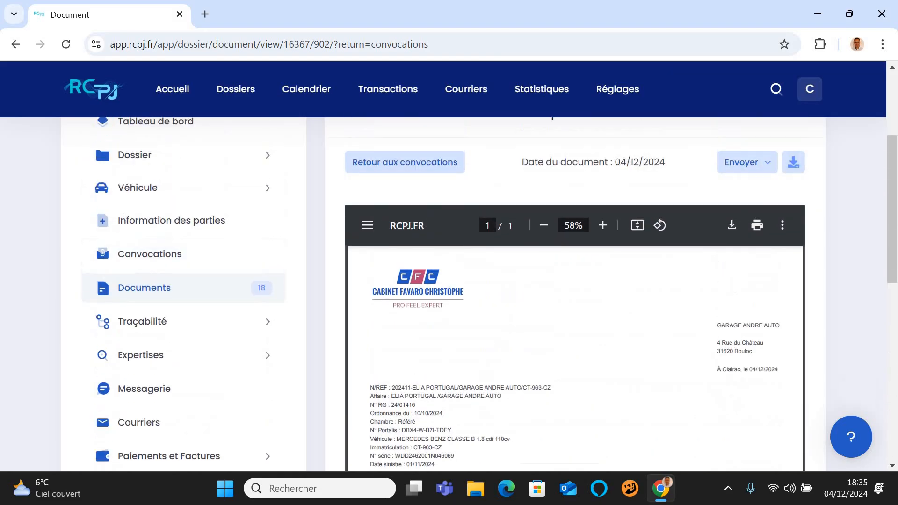
scroll(443, 294, up, 1)
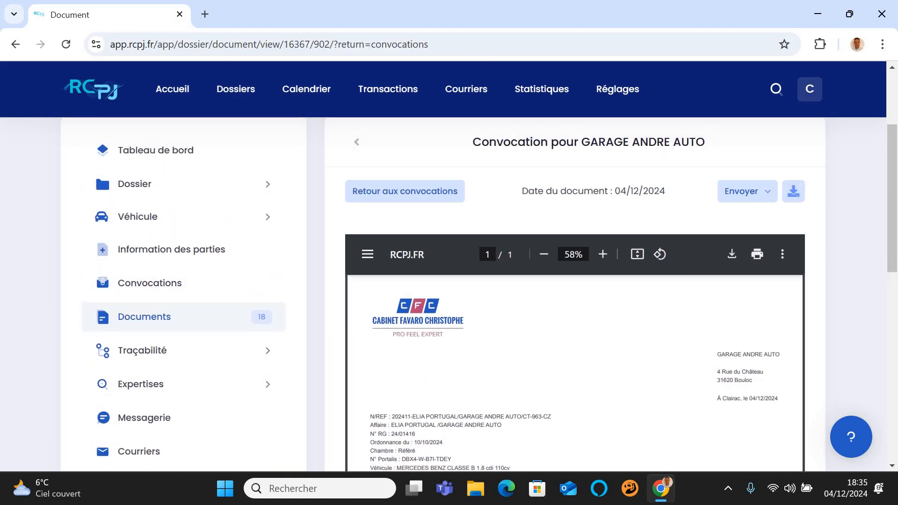
click(404, 191)
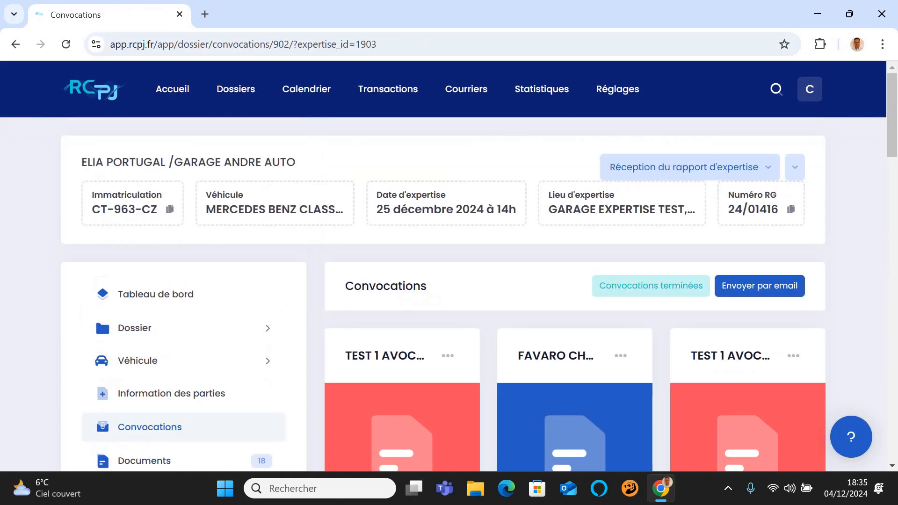
Step: Reopen the GARAGE ANDRE AUTO convocation for generation from its card in the convocations list
scroll(443, 294, down, 10)
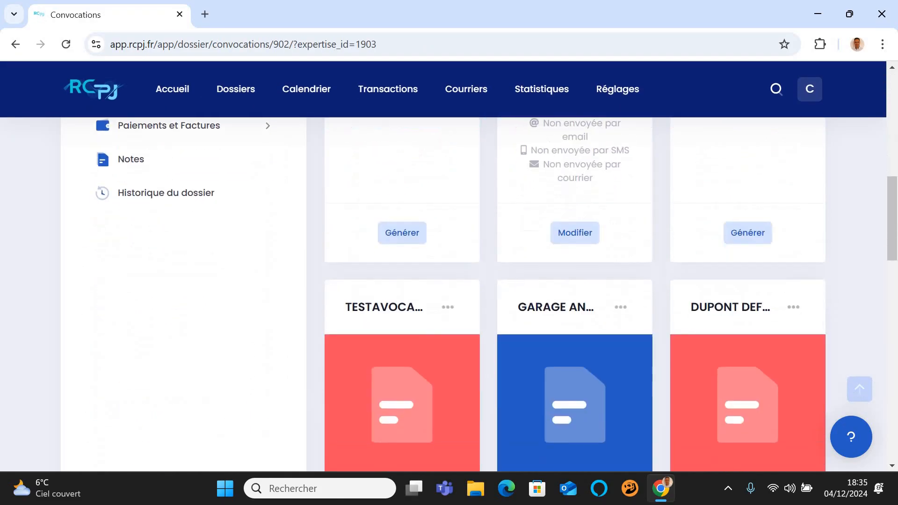
scroll(621, 234, down, 3)
click(621, 197)
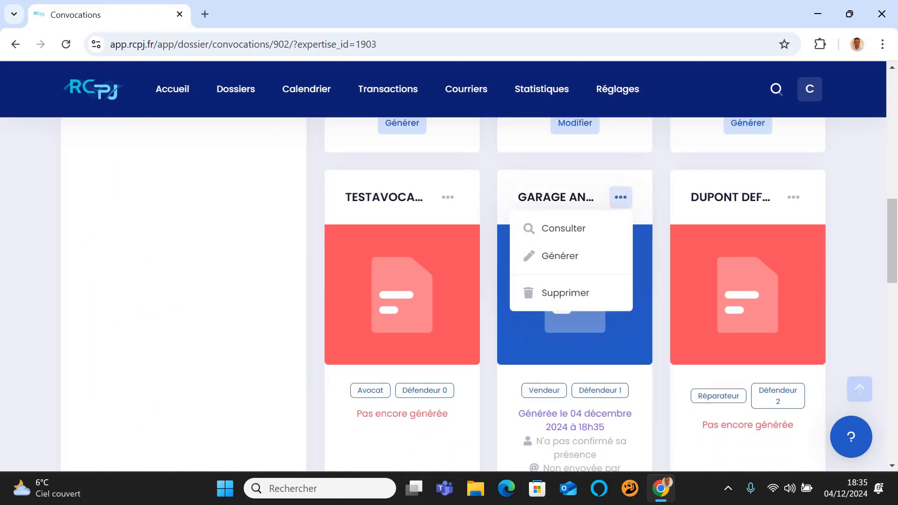
click(560, 256)
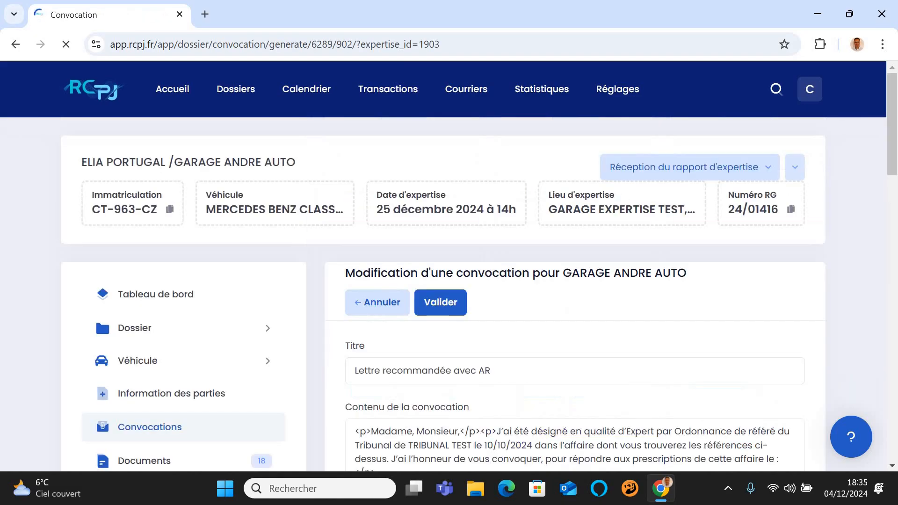
scroll(575, 327, down, 15)
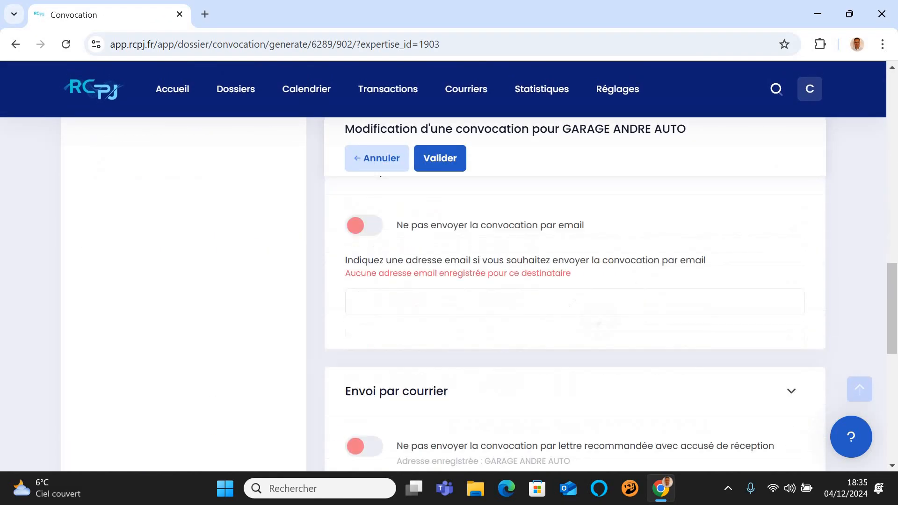
Step: Try the registered-letter and email sending switches of the convocation and cancel its modification
scroll(575, 328, down, 1)
click(364, 410)
scroll(575, 328, up, 2)
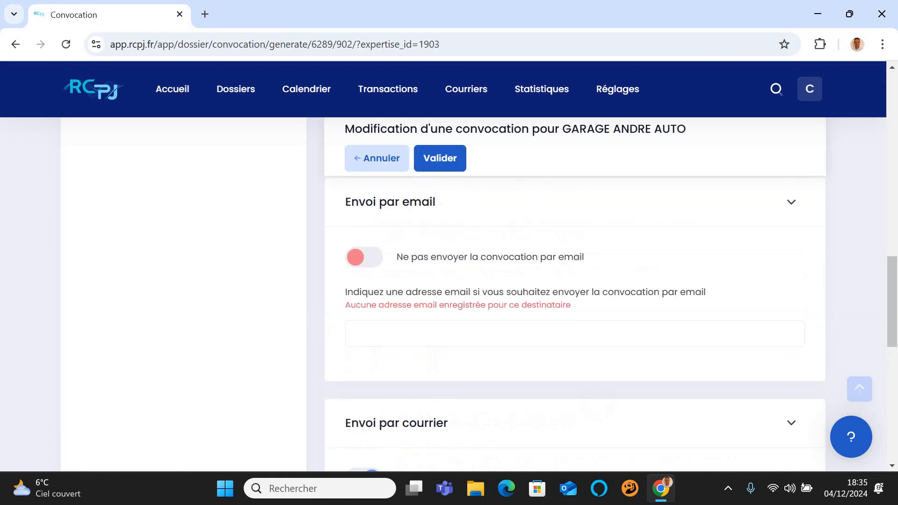
click(364, 273)
click(364, 273)
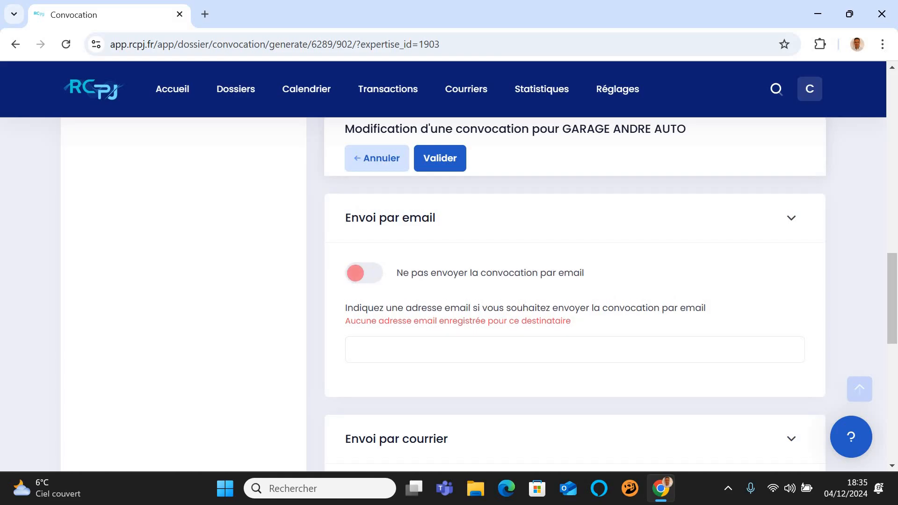
scroll(575, 328, up, 10)
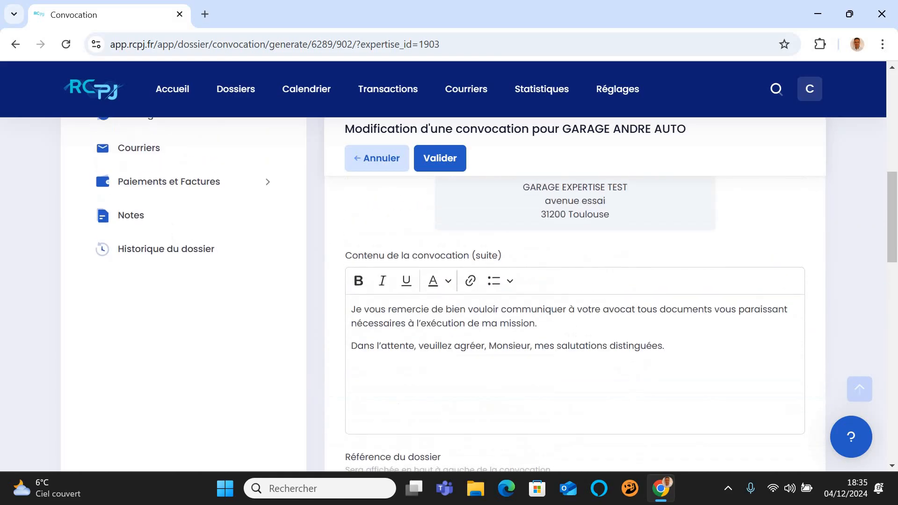
scroll(575, 328, up, 3)
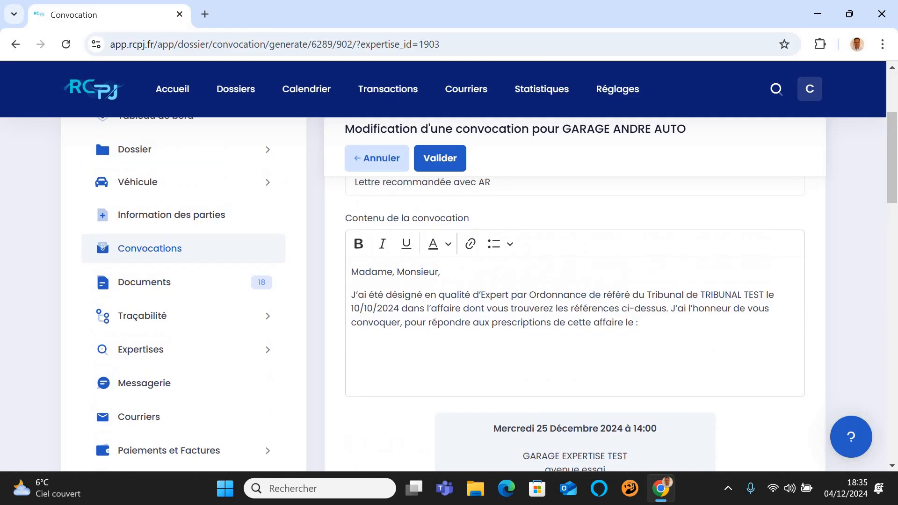
click(377, 158)
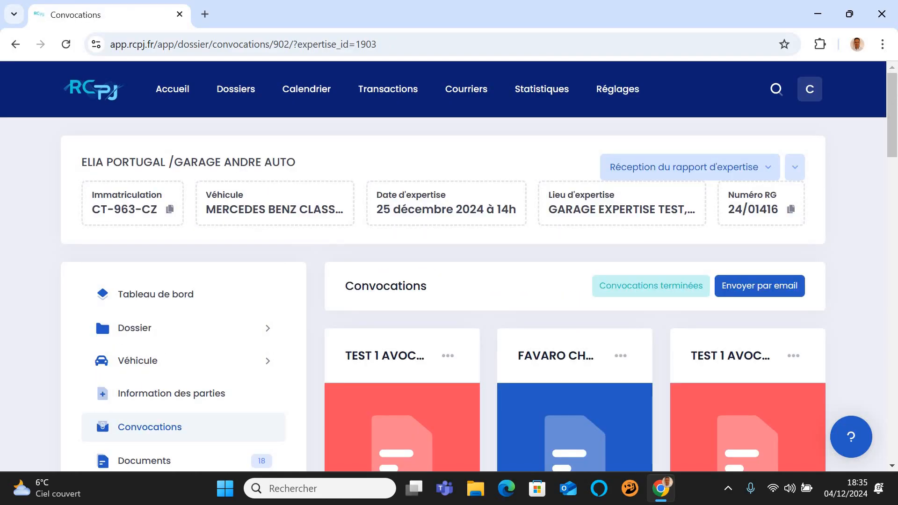
Step: Open the dossier's Documents page and view its filters and document gallery
scroll(449, 267, down, 6)
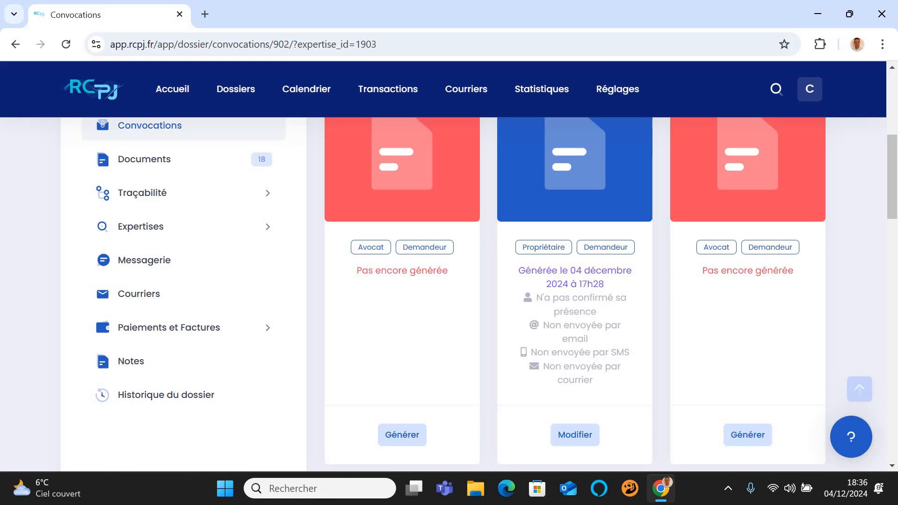
click(144, 160)
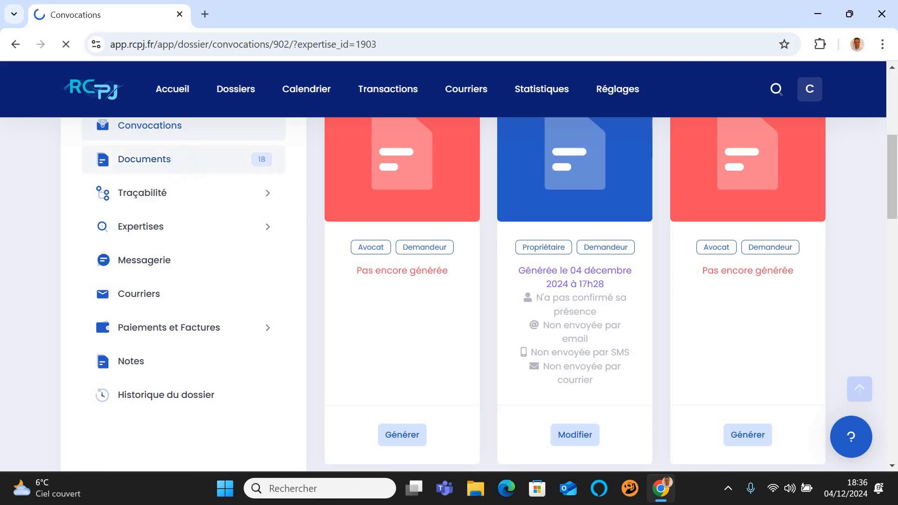
scroll(443, 281, down, 1)
scroll(828, 318, down, 3)
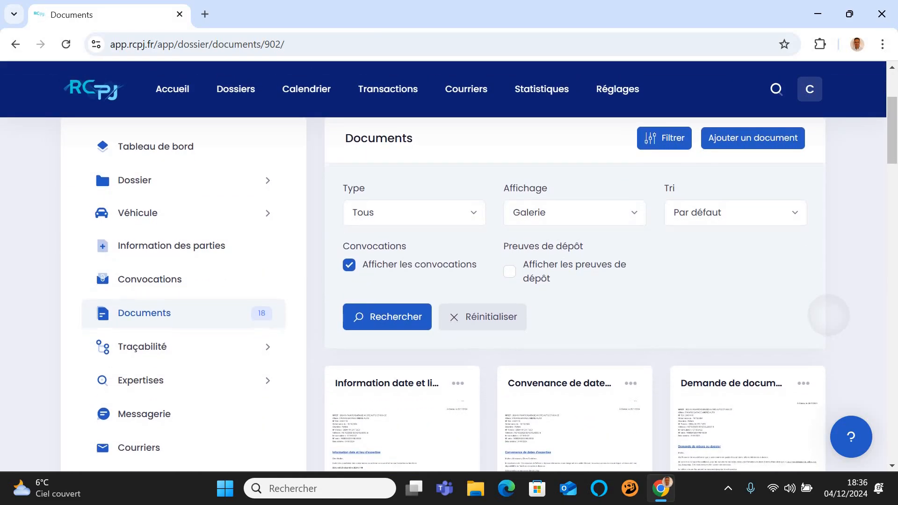
Step: Open the form for adding a document to the dossier and browse the available document types
click(748, 137)
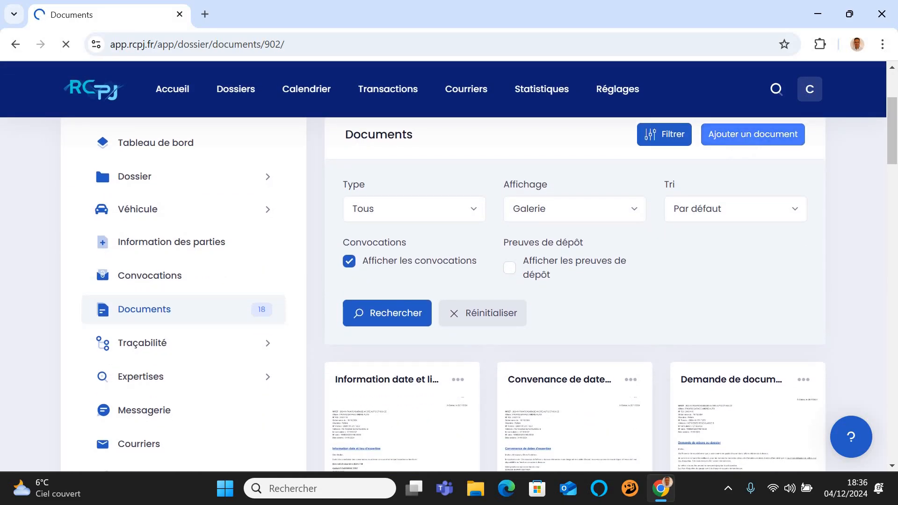
scroll(443, 290, down, 3)
scroll(851, 255, down, 1)
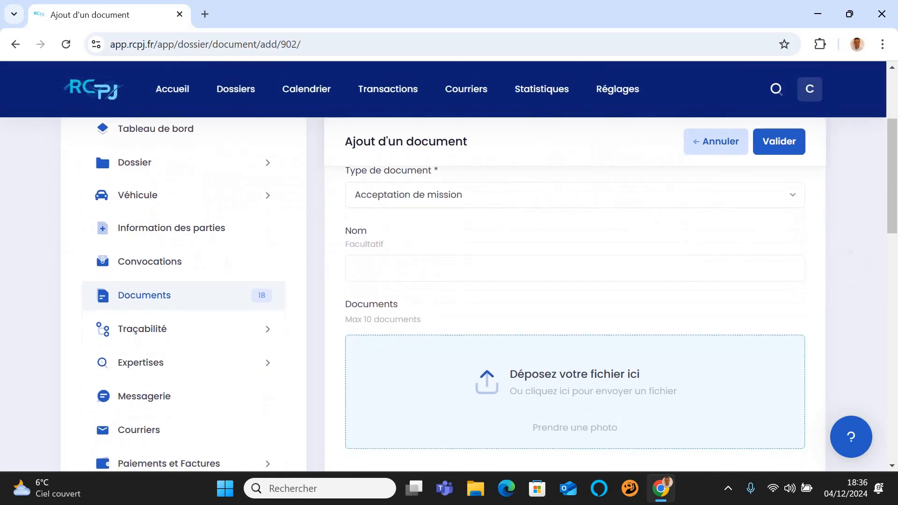
scroll(851, 255, up, 1)
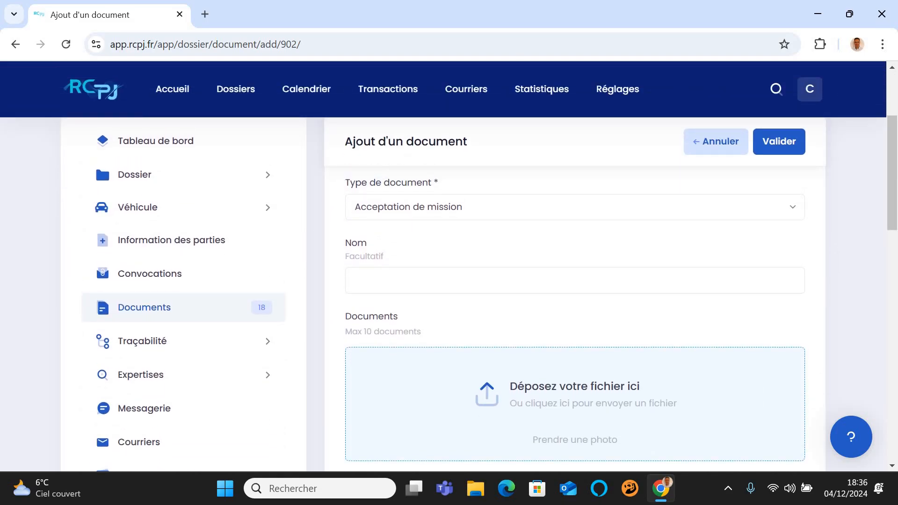
click(663, 207)
scroll(608, 334, down, 4)
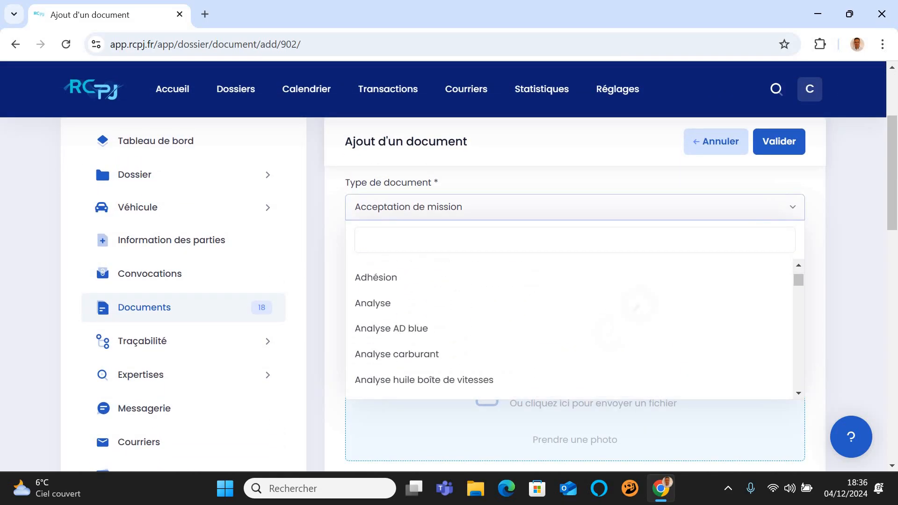
scroll(639, 305, down, 1)
click(858, 304)
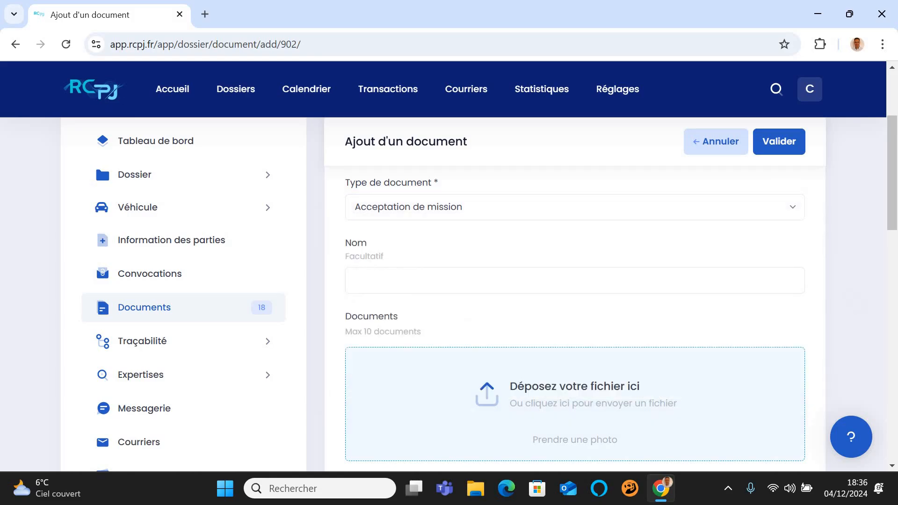
Step: Examine the new document form's upload area, date, mileage, linking options, description and audio recorder
scroll(490, 287, down, 3)
scroll(490, 287, down, 4)
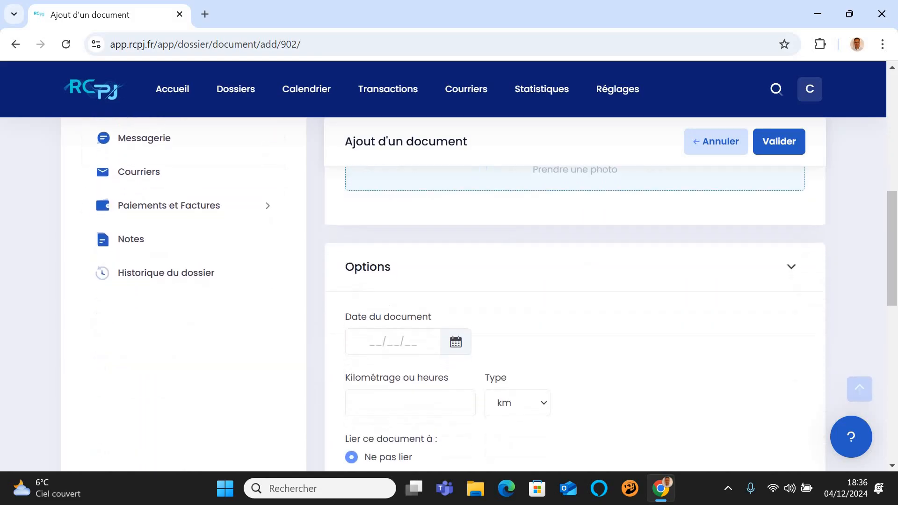
scroll(490, 288, down, 2)
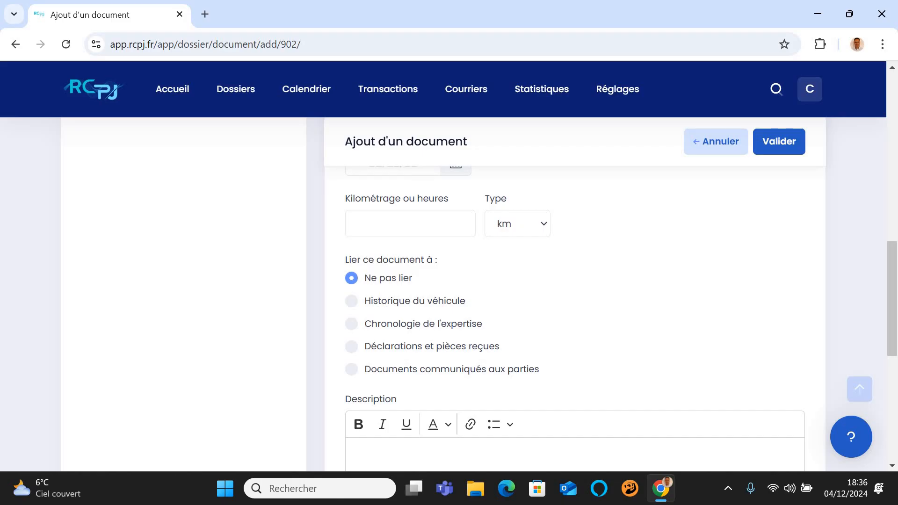
scroll(575, 318, down, 6)
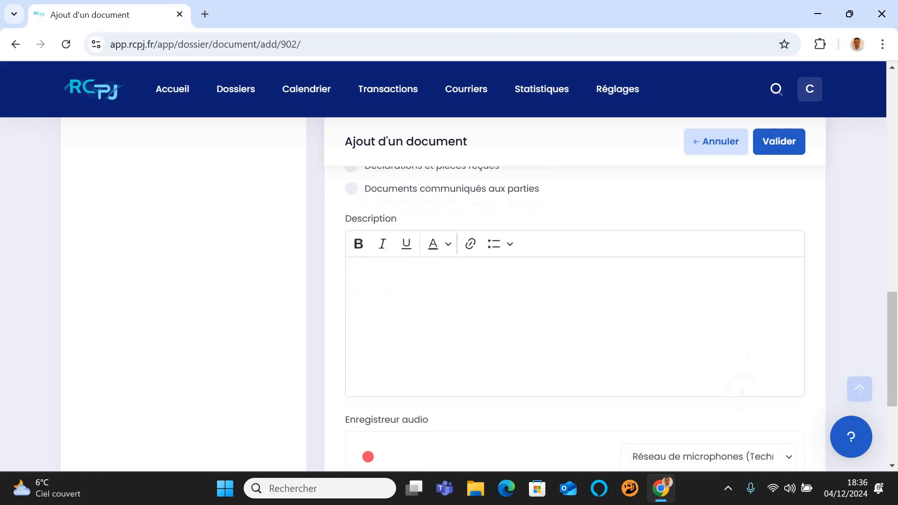
scroll(575, 318, up, 4)
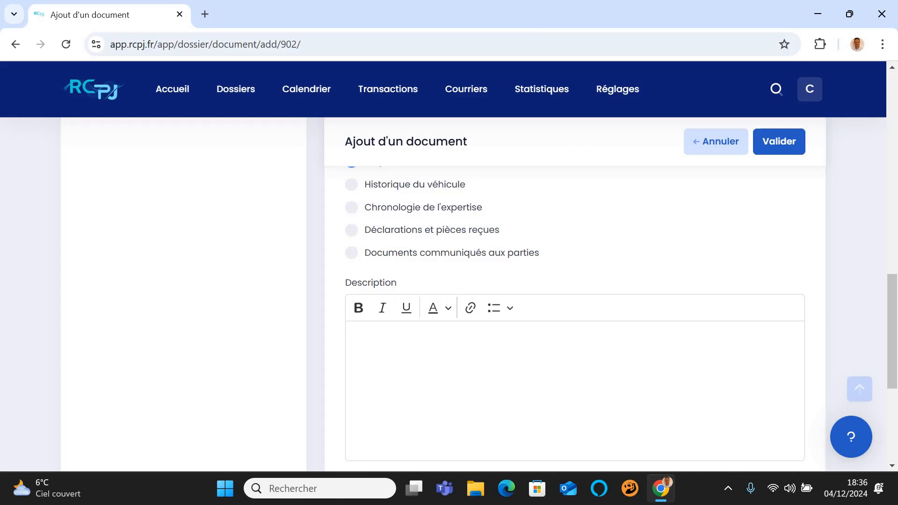
scroll(575, 318, down, 5)
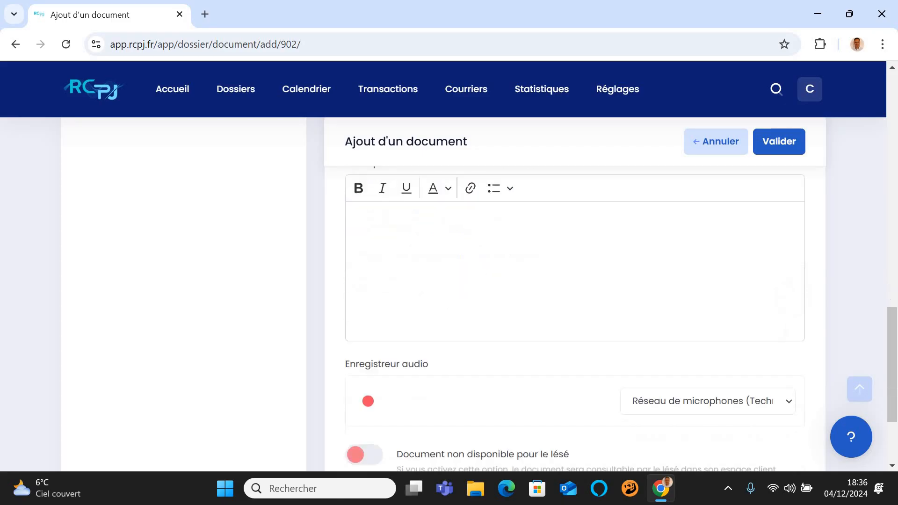
scroll(575, 318, up, 3)
scroll(575, 318, up, 10)
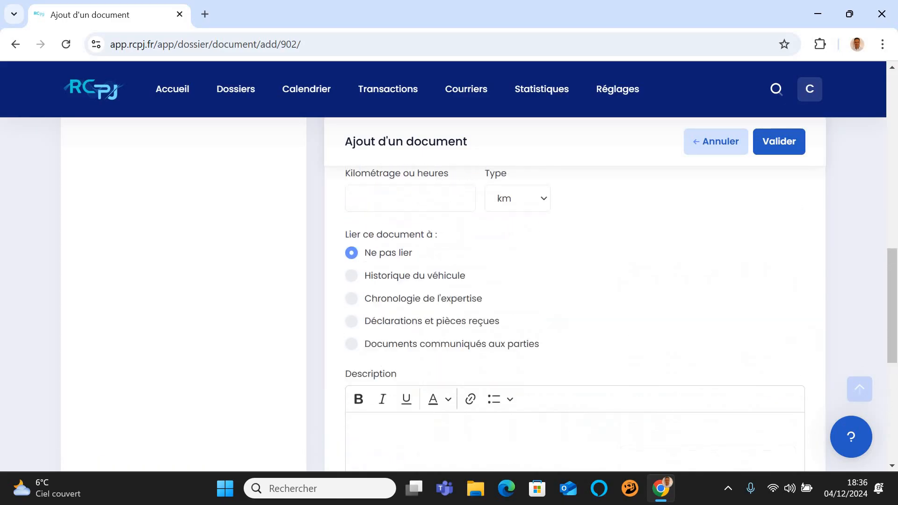
scroll(575, 318, up, 1)
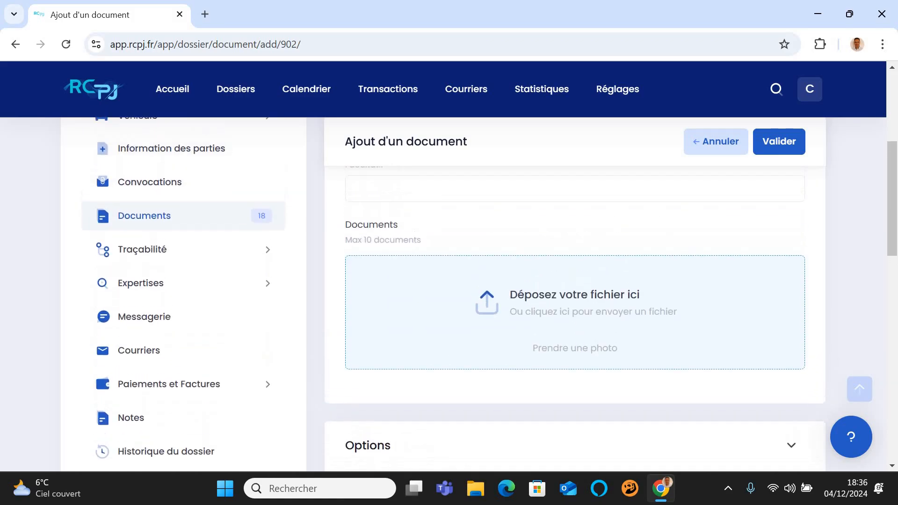
Step: Show the dossier's Traçabilité and Expertises subsections and open Expertise n°1
click(210, 247)
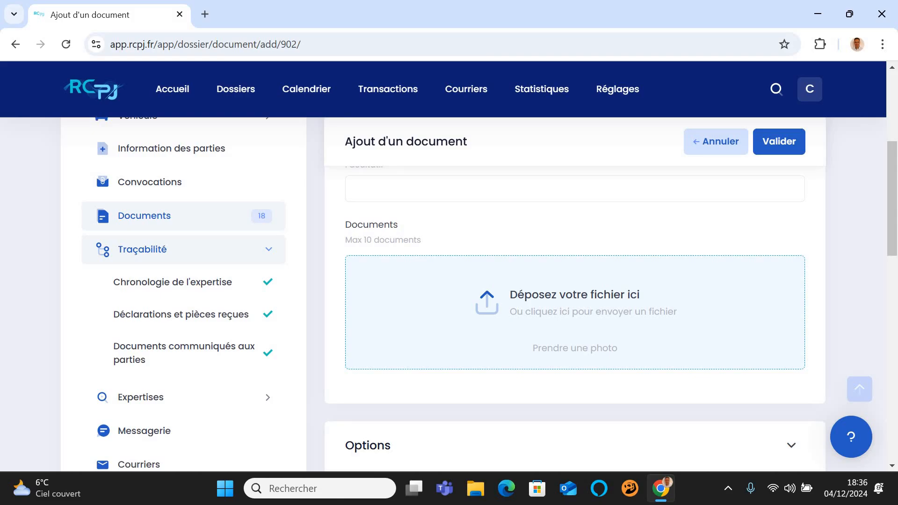
scroll(234, 331, down, 3)
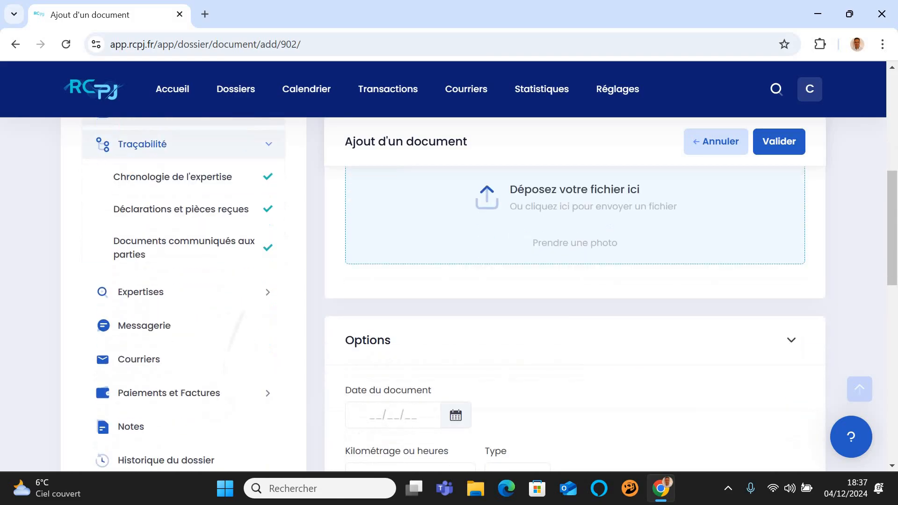
click(225, 280)
scroll(259, 323, down, 1)
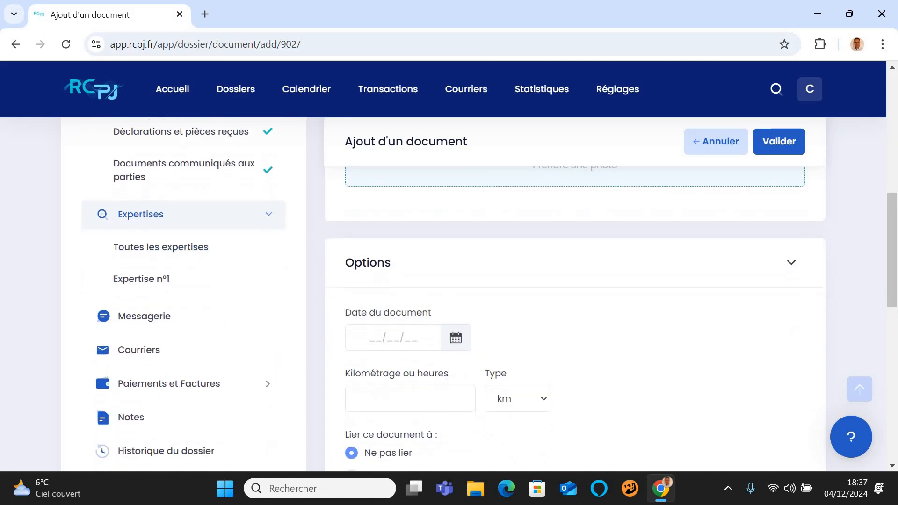
click(141, 278)
Step: Examine the Expertise n°1 home page and its sections, from Date et lieu to Rapport d'expertise
scroll(449, 280, down, 3)
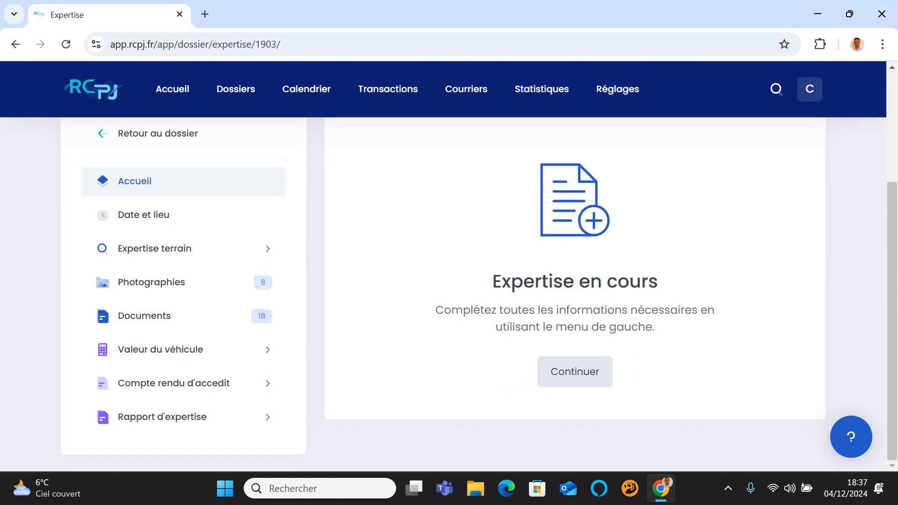
scroll(450, 280, up, 3)
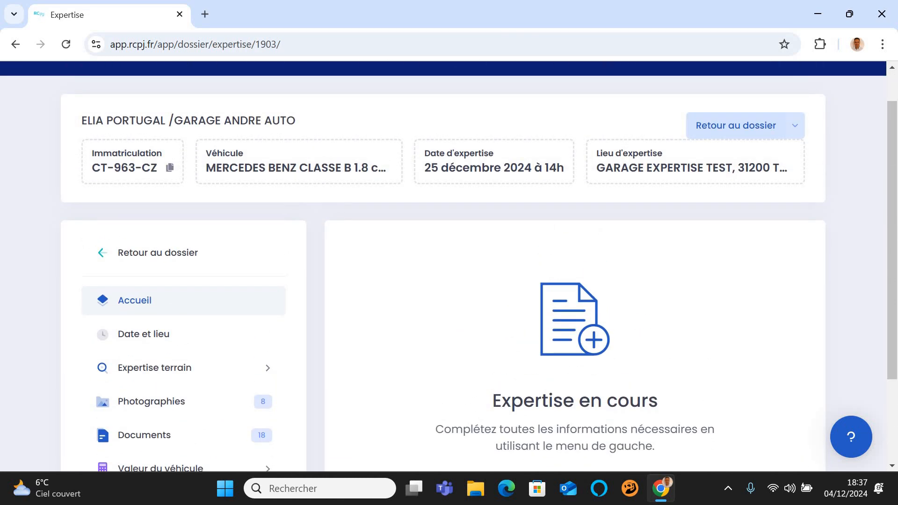
scroll(449, 281, down, 1)
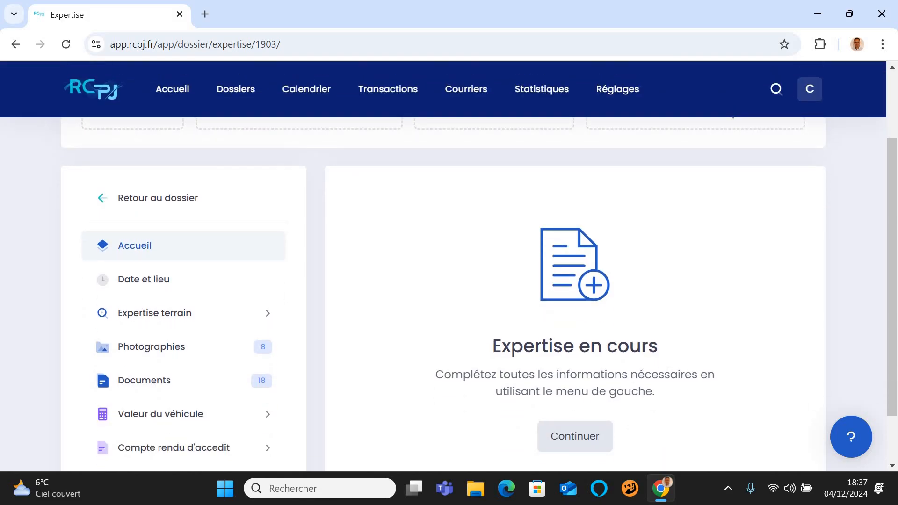
scroll(449, 281, down, 1)
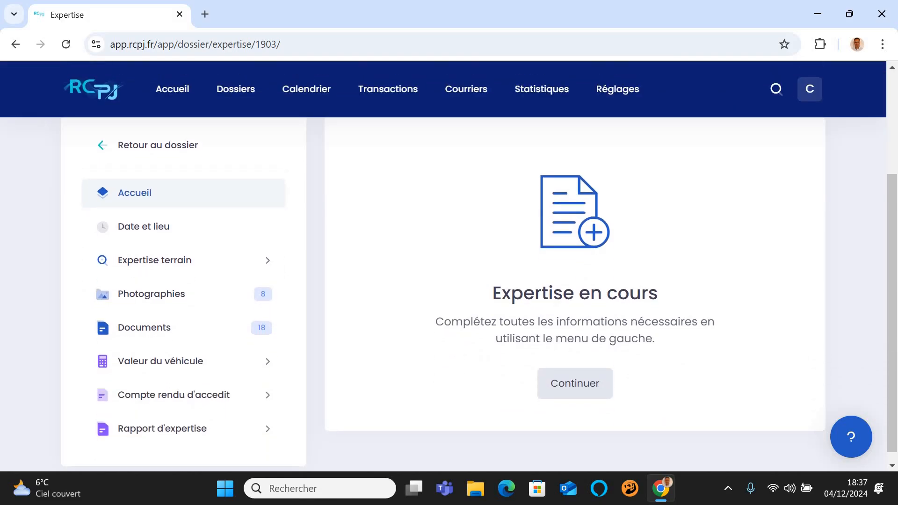
Step: Continue the ongoing expertise to Personnes présentes and examine each party's card, roles and present or absent options
click(575, 383)
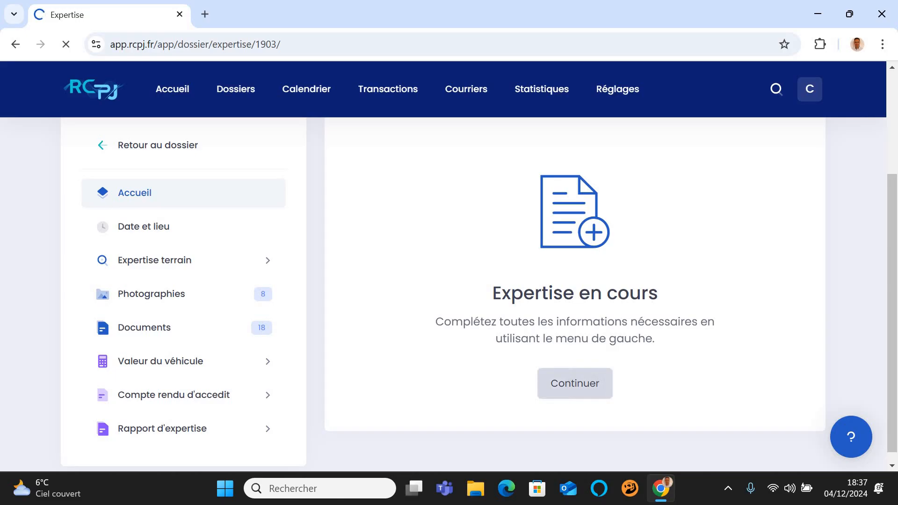
scroll(449, 272, down, 1)
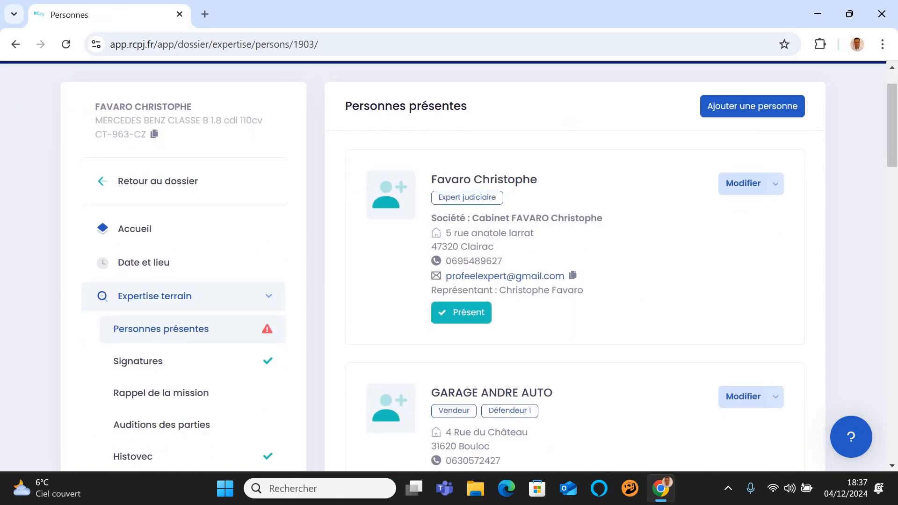
scroll(449, 265, down, 2)
scroll(450, 265, up, 3)
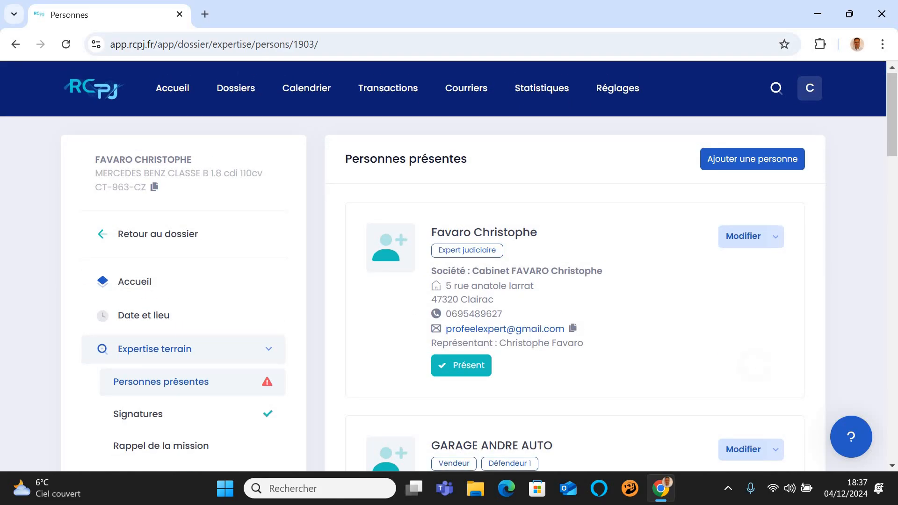
scroll(449, 272, down, 3)
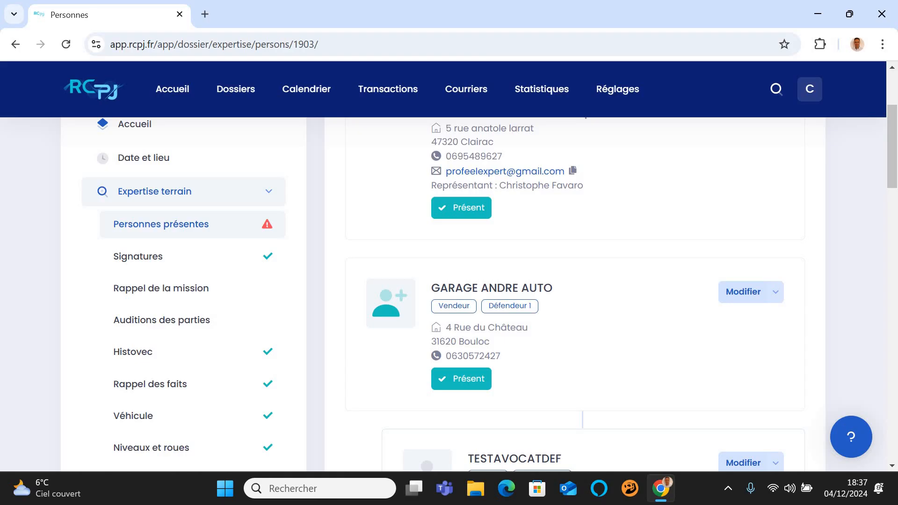
scroll(674, 368, down, 5)
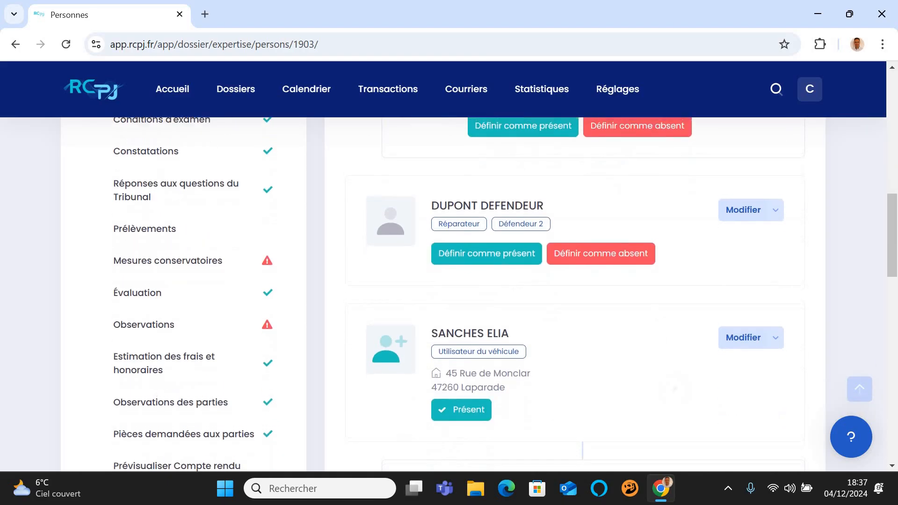
scroll(674, 367, up, 6)
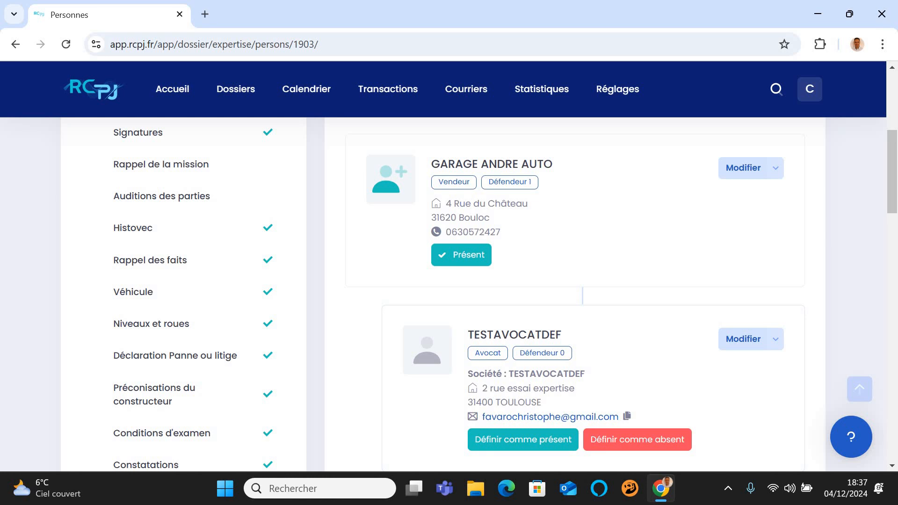
scroll(505, 299, down, 1)
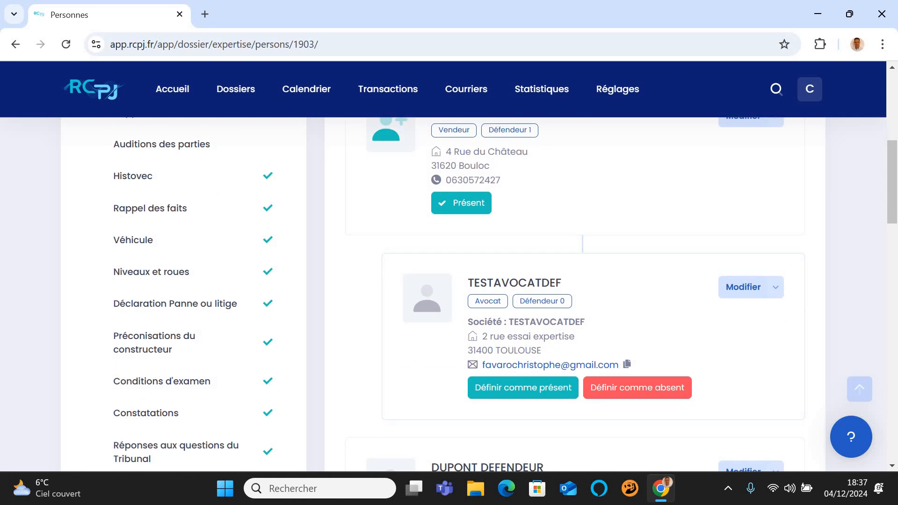
scroll(505, 299, down, 14)
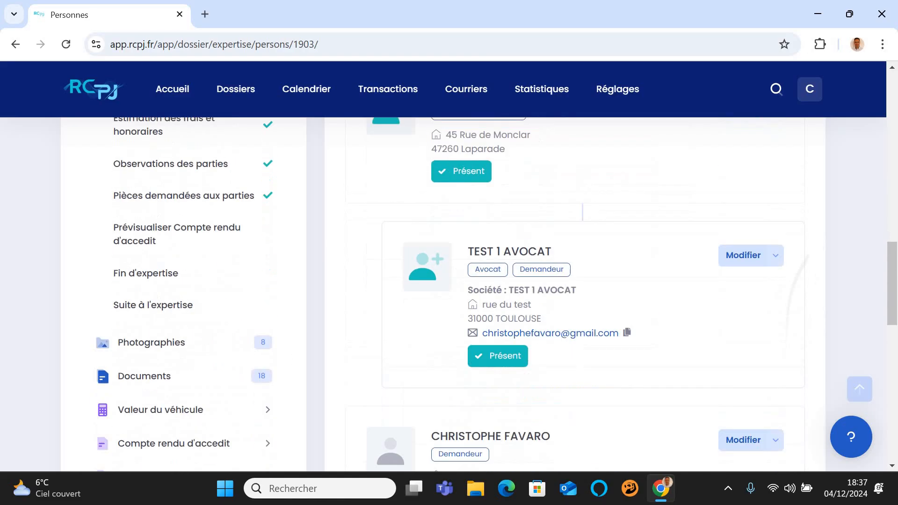
scroll(506, 299, down, 10)
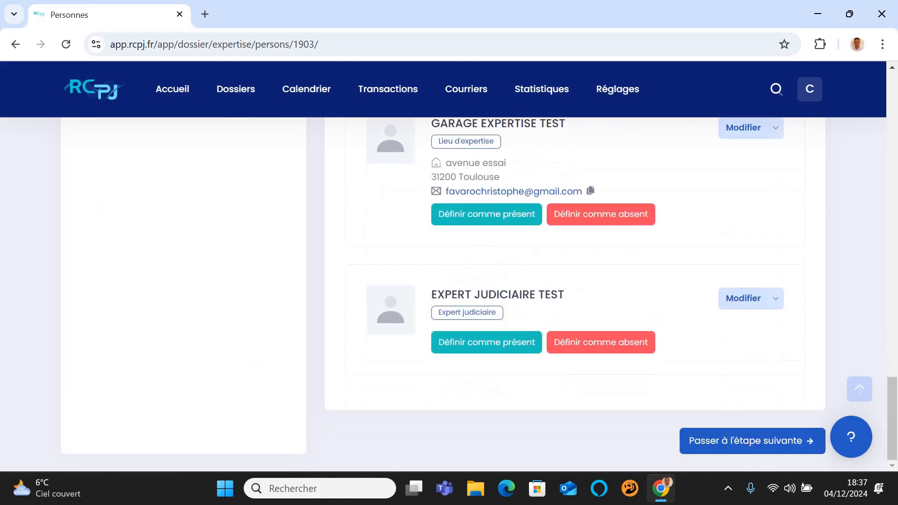
Step: Proceed to the Signatures stage and review the parties' signature cards
click(752, 441)
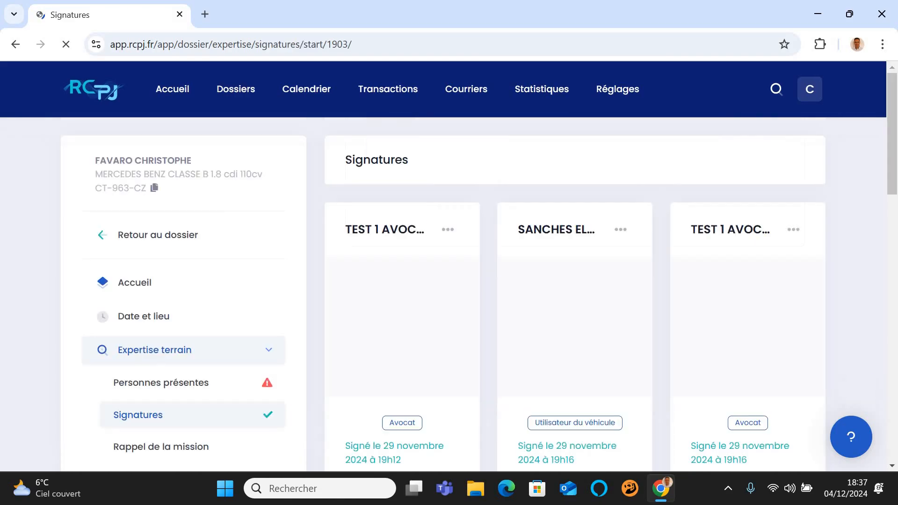
scroll(449, 272, down, 2)
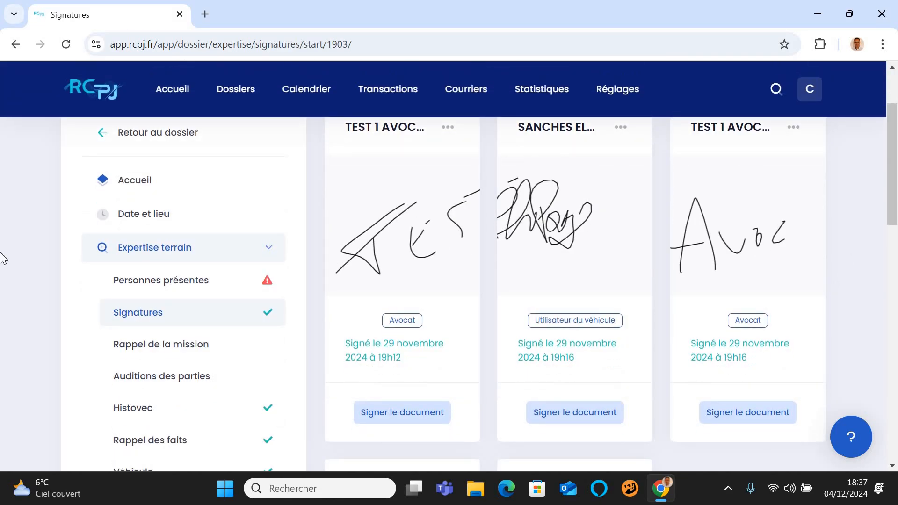
scroll(468, 292, down, 10)
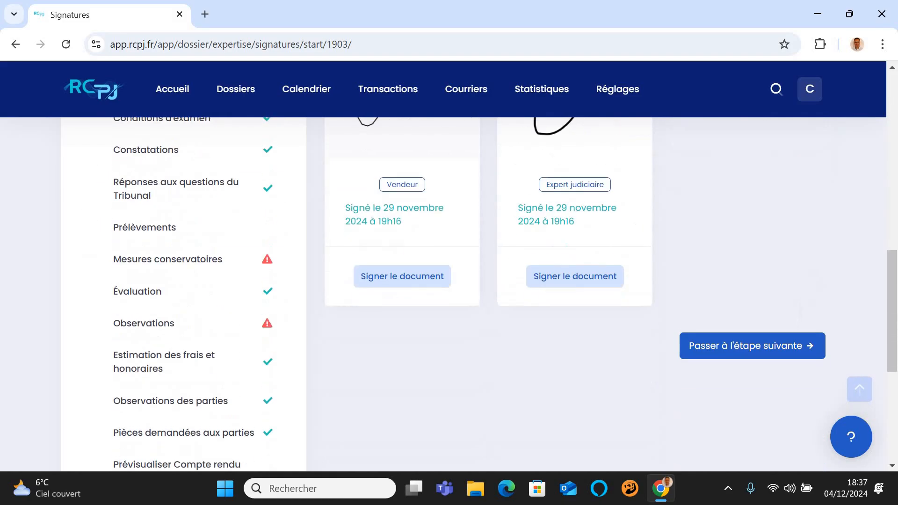
Step: Proceed to Rappel de la mission and read through the court order's mission document
click(753, 310)
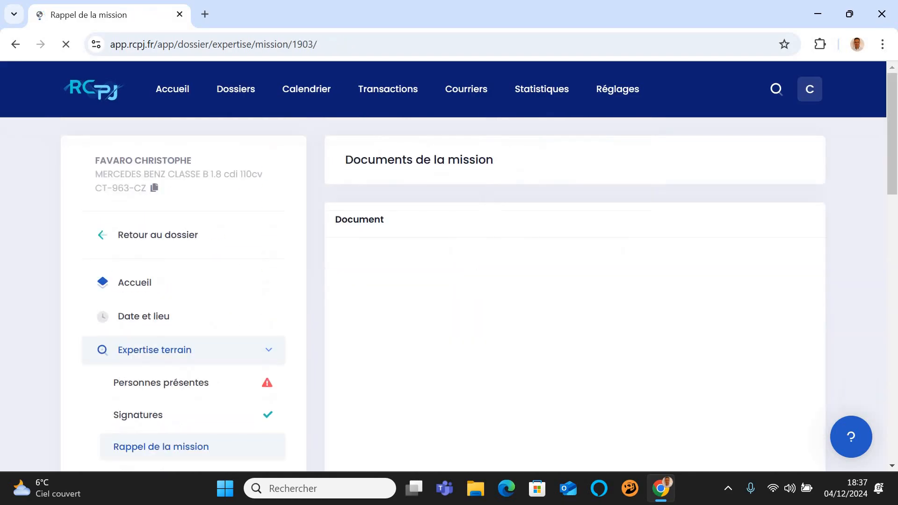
scroll(569, 328, down, 5)
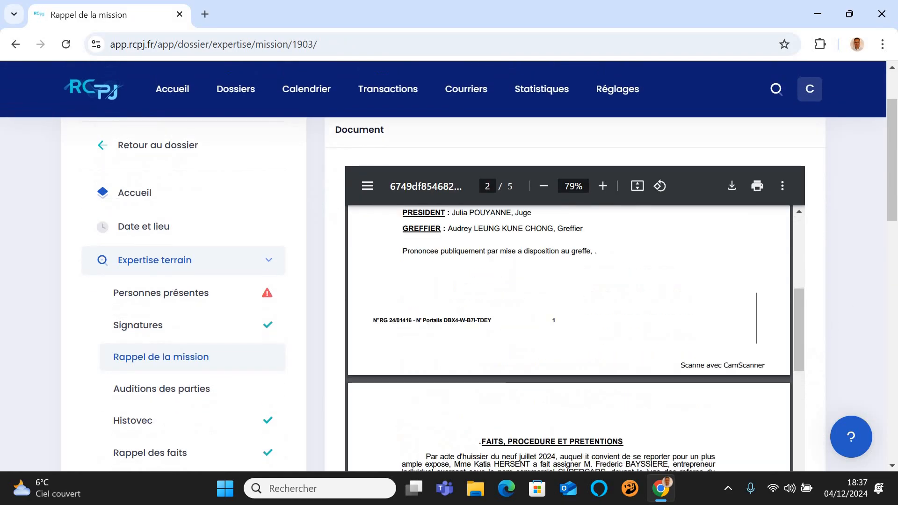
scroll(566, 318, down, 3)
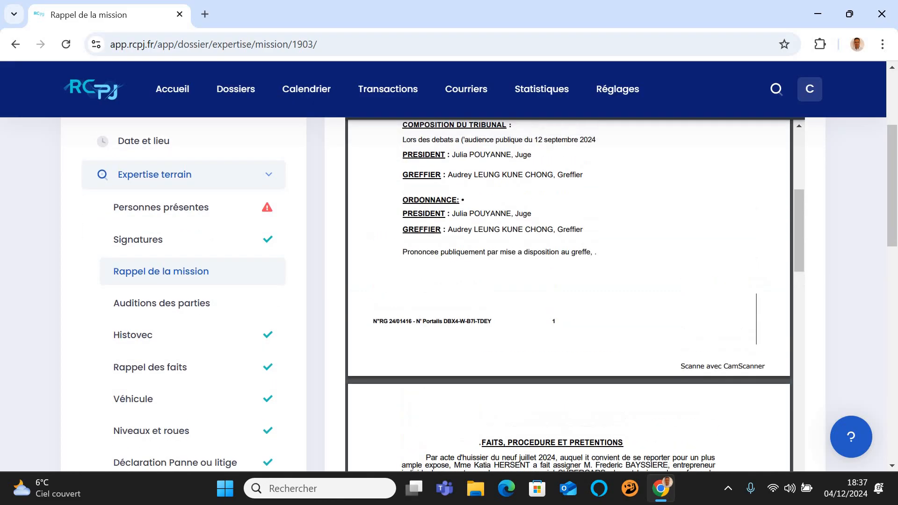
scroll(566, 317, down, 10)
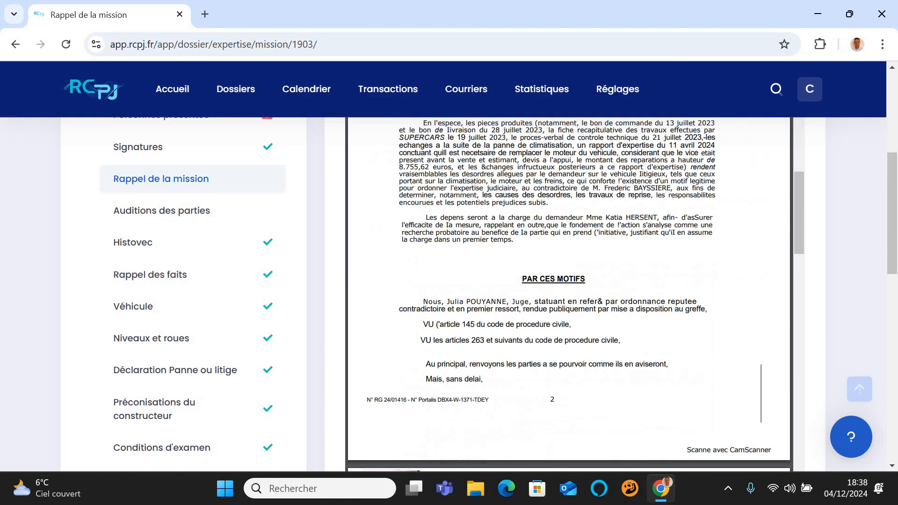
scroll(567, 317, down, 6)
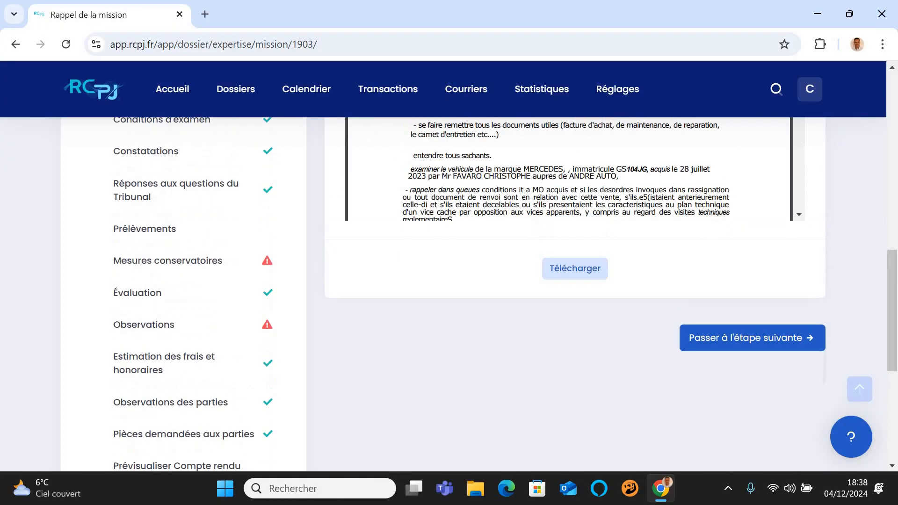
Step: Proceed to Auditions des parties and review the statements recorded for each party
click(752, 389)
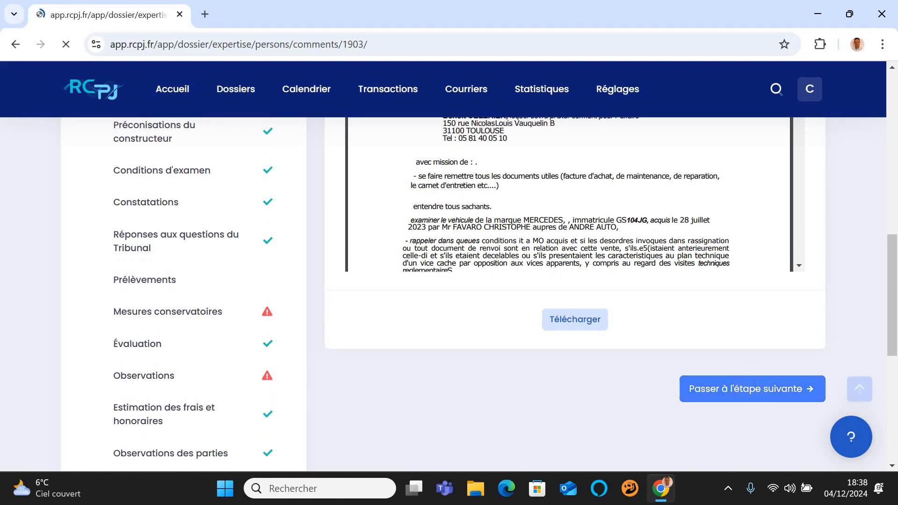
scroll(575, 290, down, 2)
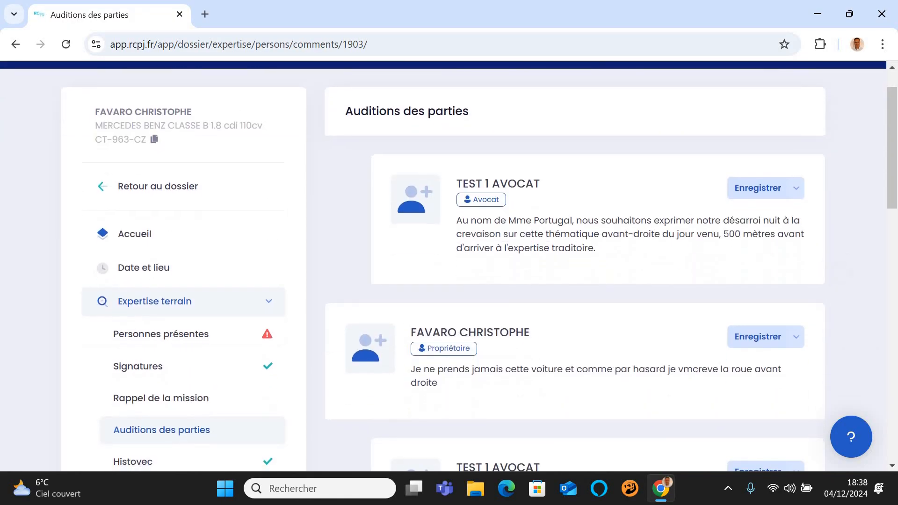
scroll(449, 273, up, 1)
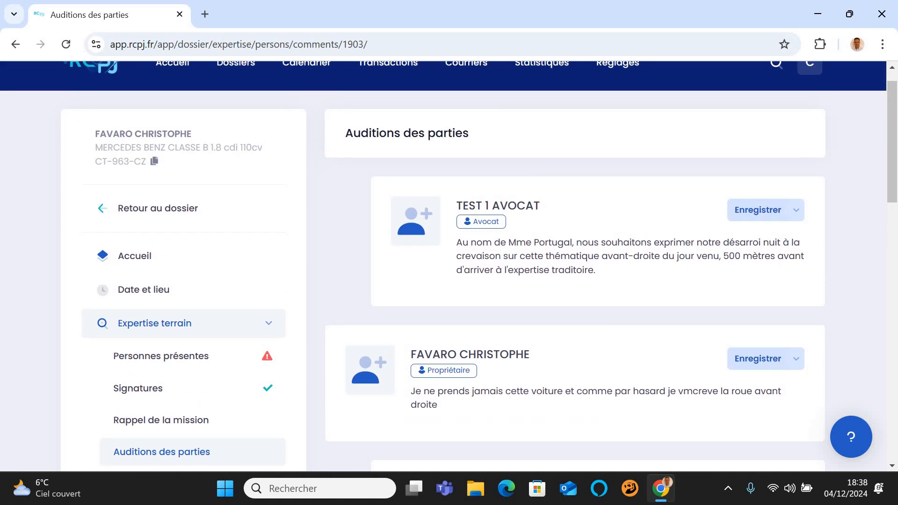
scroll(449, 266, down, 7)
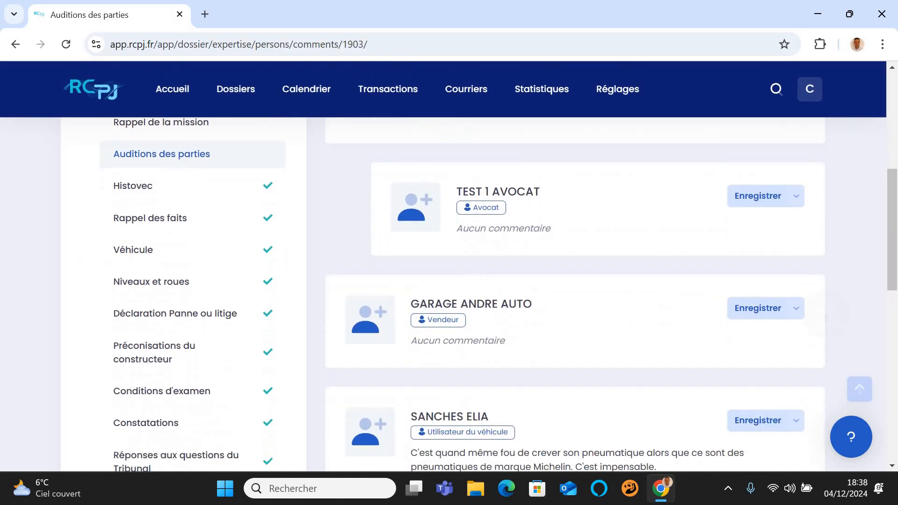
Step: Show the audition form for GARAGE ANDRE AUTO with its text editor and audio recorder, and return without saving
click(758, 287)
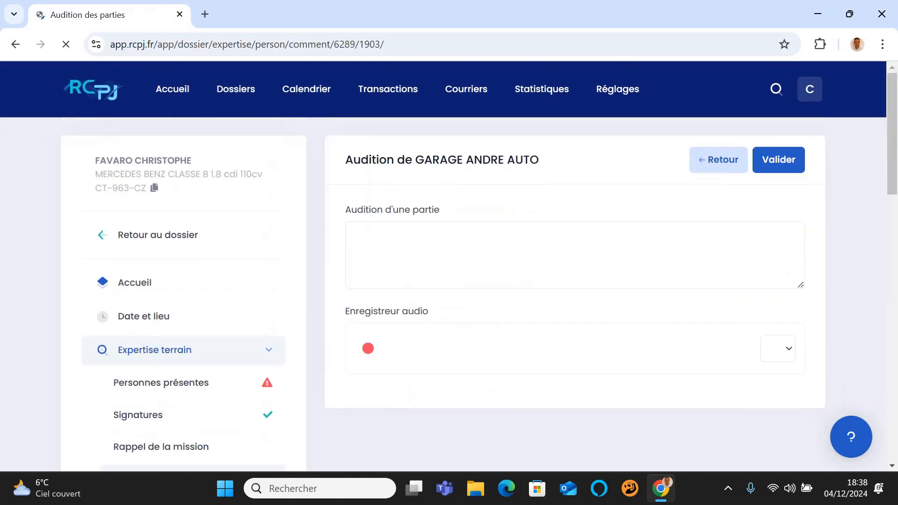
click(538, 315)
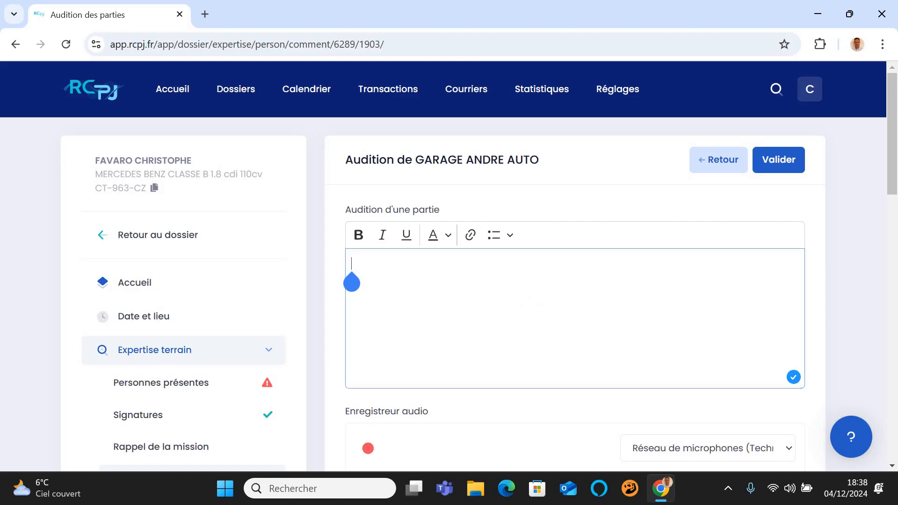
scroll(604, 361, down, 1)
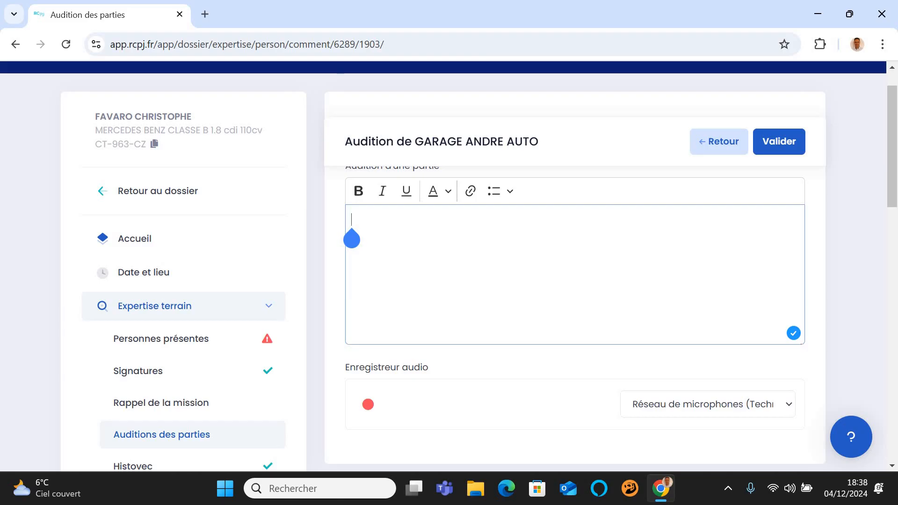
click(719, 141)
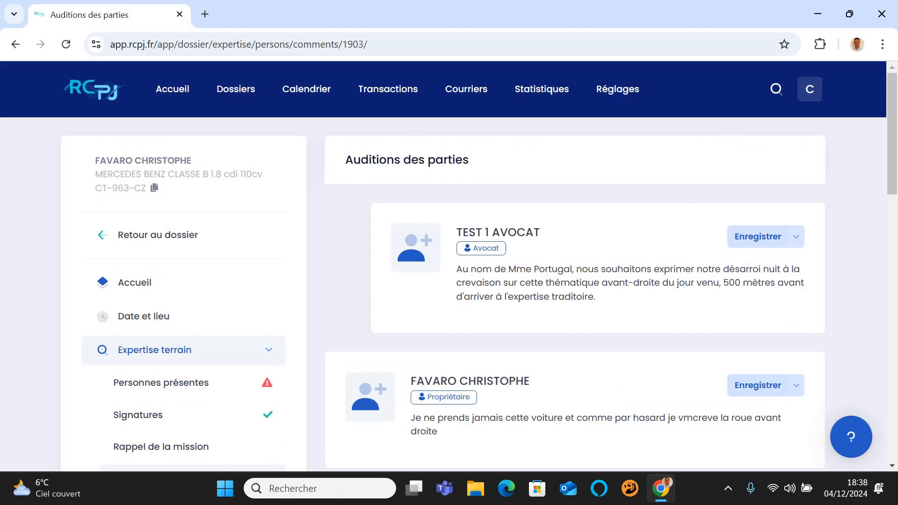
Step: Look over the parties' auditions list again and open the Rappel des faits section
scroll(575, 294, down, 8)
scroll(575, 294, up, 3)
scroll(574, 295, down, 1)
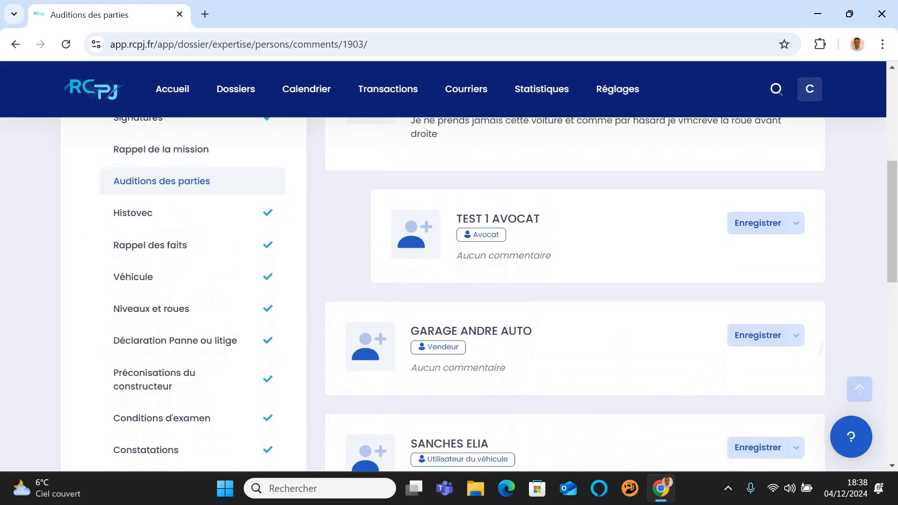
scroll(821, 337, down, 1)
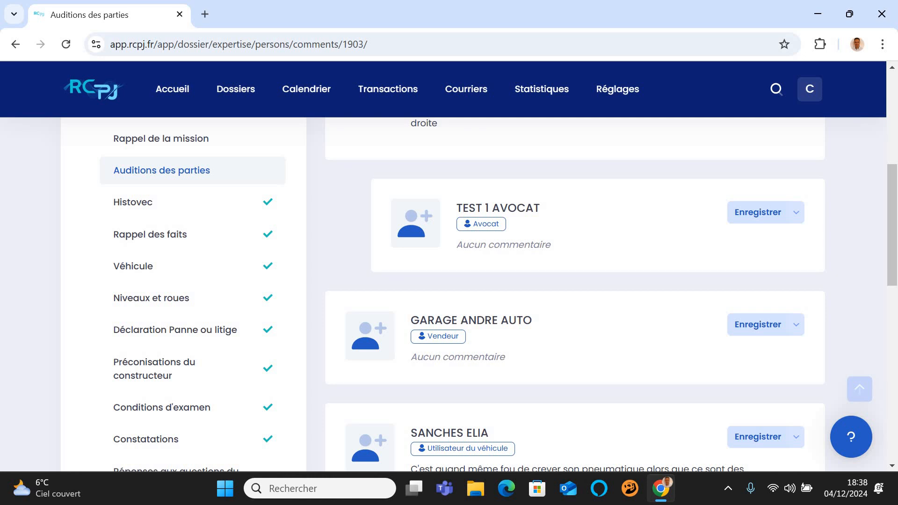
click(150, 235)
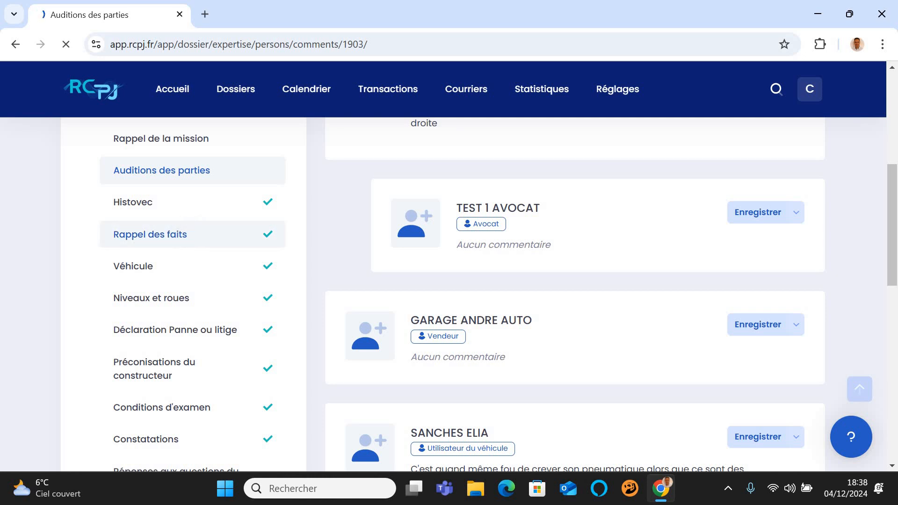
Step: Examine the vehicle's chronological facts with dates, mileages and comments through the last entry, and proceed to the Véhicule stage
scroll(444, 281, down, 1)
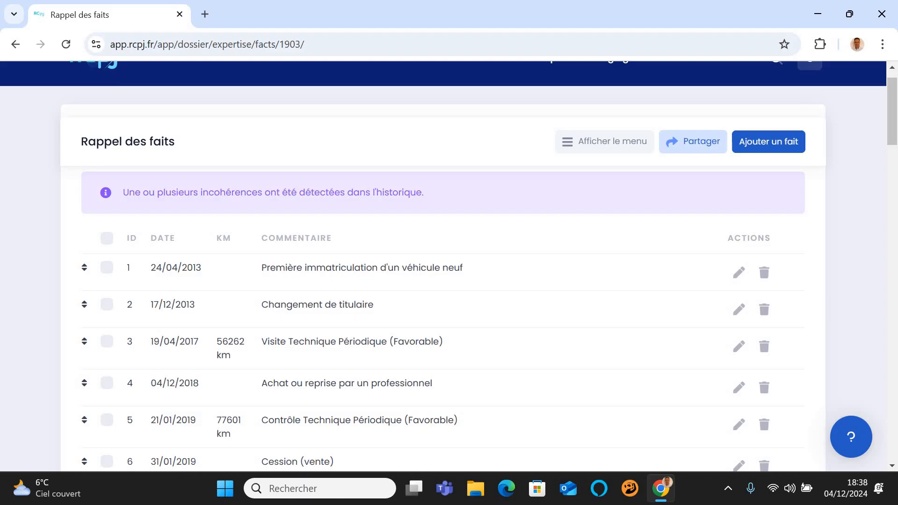
scroll(832, 272, down, 1)
scroll(836, 267, down, 1)
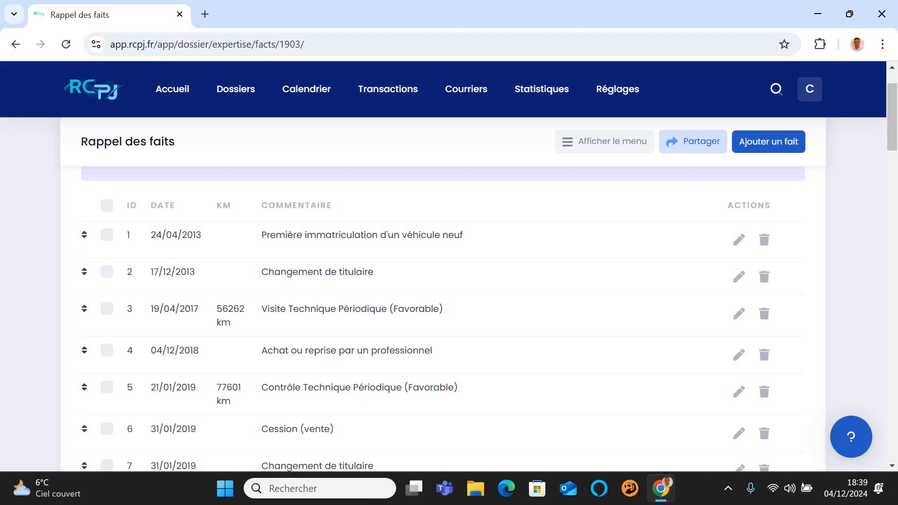
scroll(823, 345, down, 2)
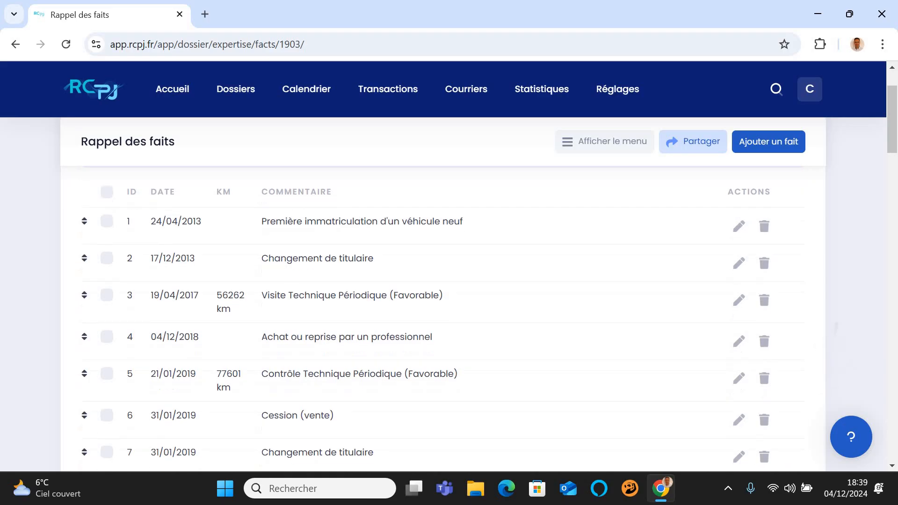
scroll(824, 345, up, 1)
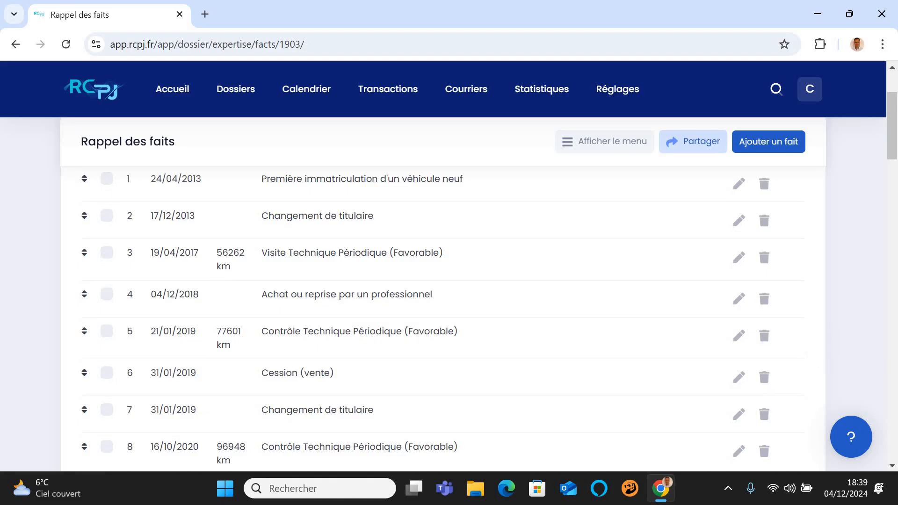
scroll(449, 318, down, 15)
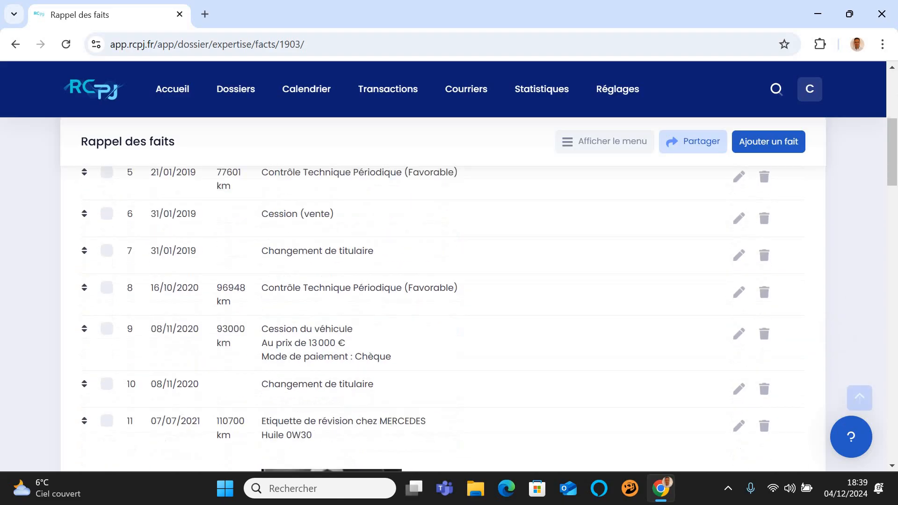
scroll(444, 318, down, 5)
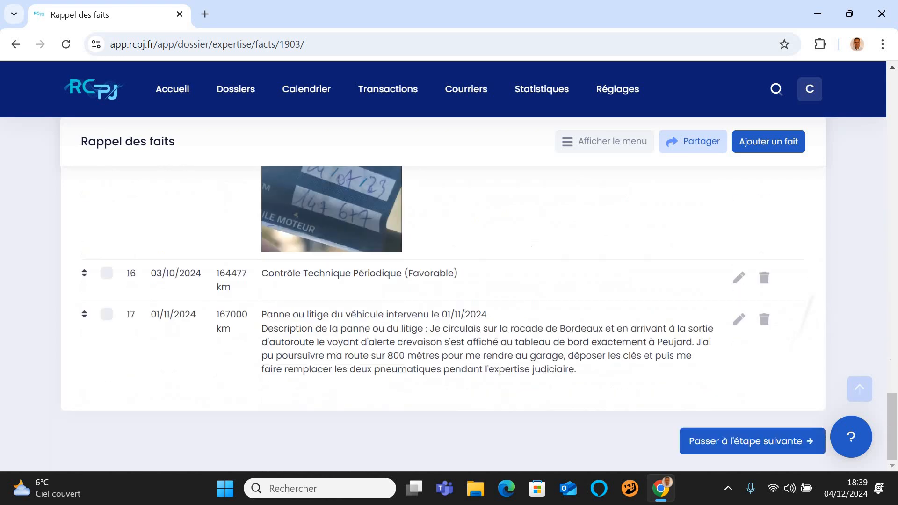
key(F5)
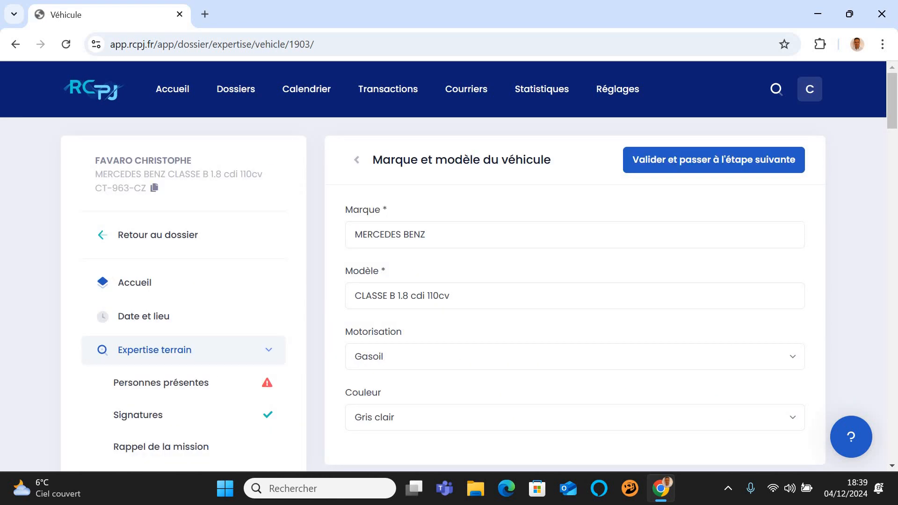
Step: Review the vehicle's identification details, photos and technical data, and validate the Véhicule stage to reach Niveaux et roues
scroll(449, 294, down, 2)
scroll(449, 295, down, 6)
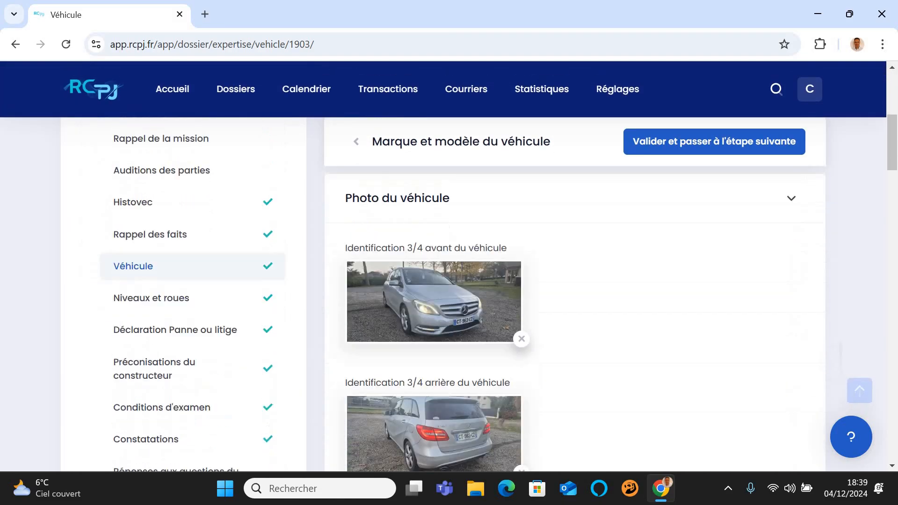
scroll(449, 295, down, 8)
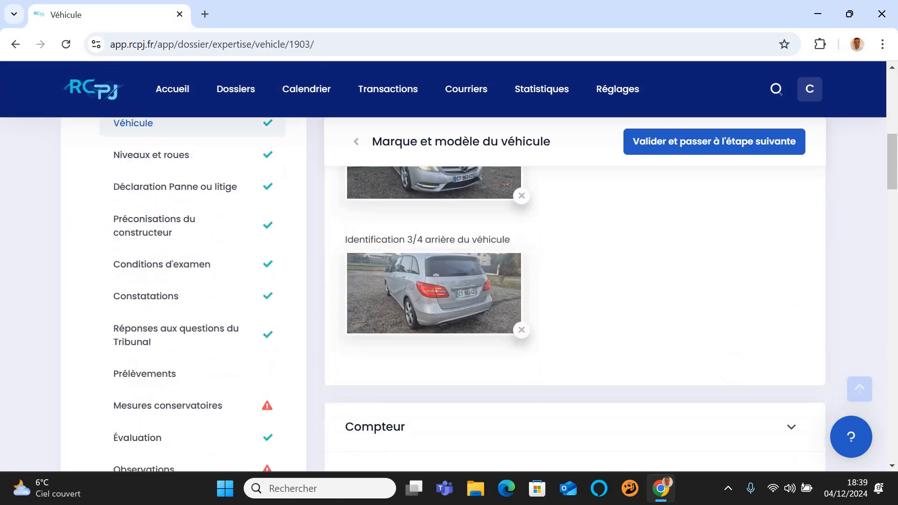
scroll(449, 295, down, 10)
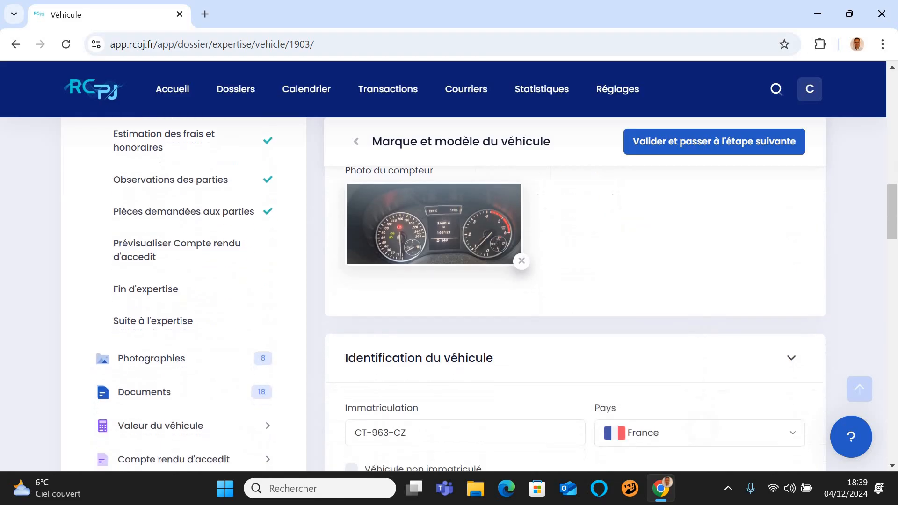
scroll(575, 295, down, 13)
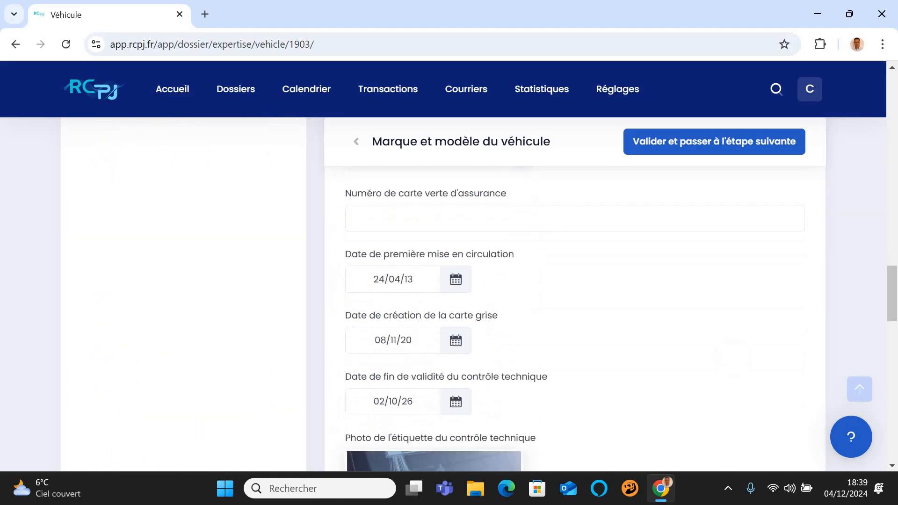
scroll(574, 294, down, 7)
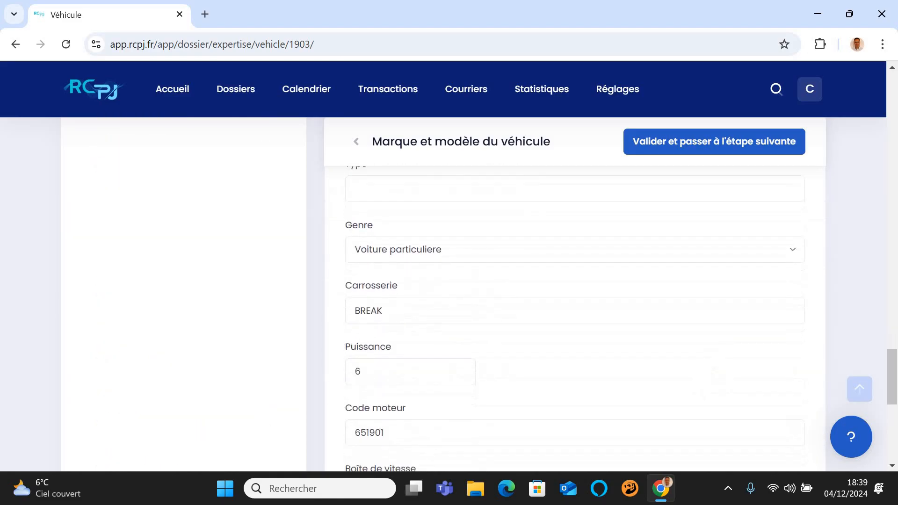
click(715, 142)
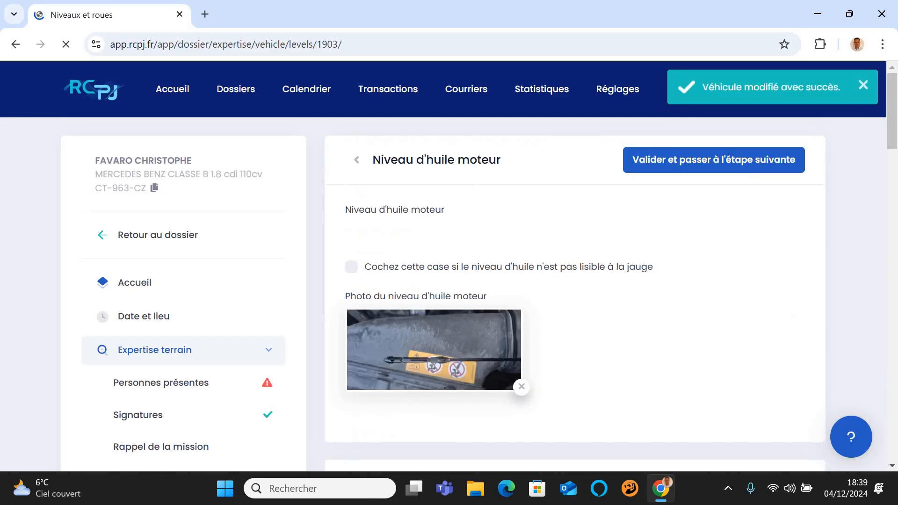
Step: Check the fluid levels, tyre wear and danger letter settings, and validate the Niveaux et roues stage
scroll(574, 295, down, 13)
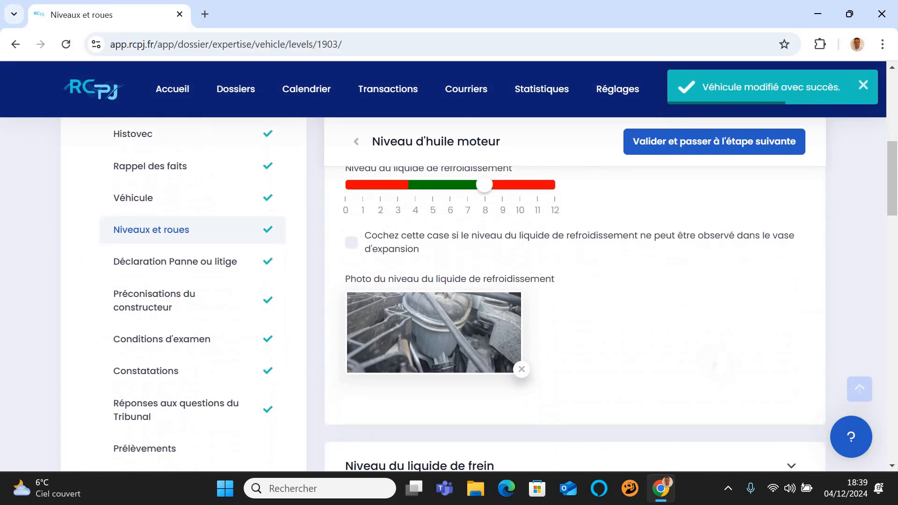
scroll(575, 295, down, 15)
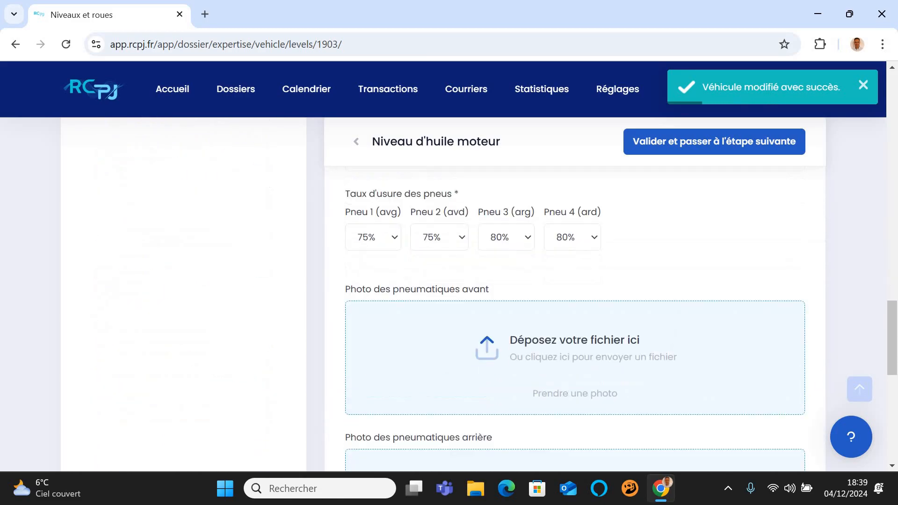
scroll(575, 295, down, 5)
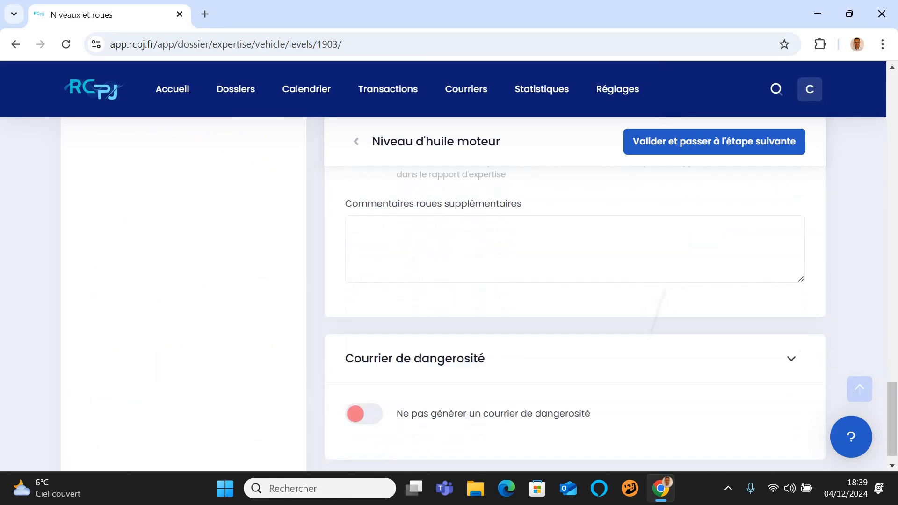
click(715, 142)
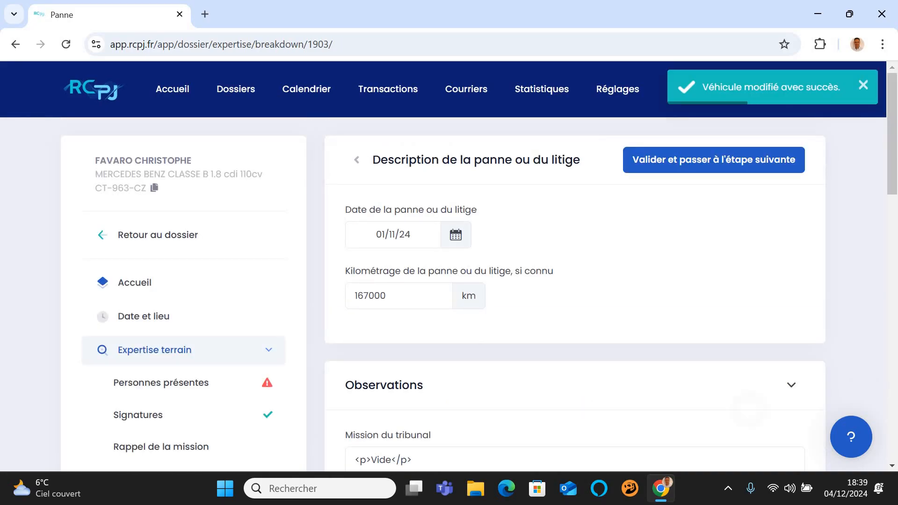
Step: Read the breakdown or dispute description and its audio recorder area, and validate the Déclaration Panne ou litige stage
scroll(575, 295, down, 5)
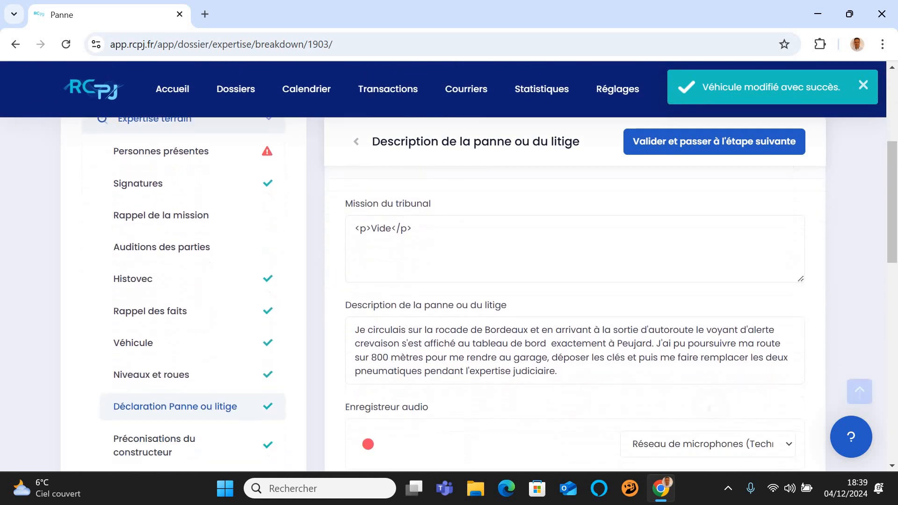
scroll(575, 295, down, 1)
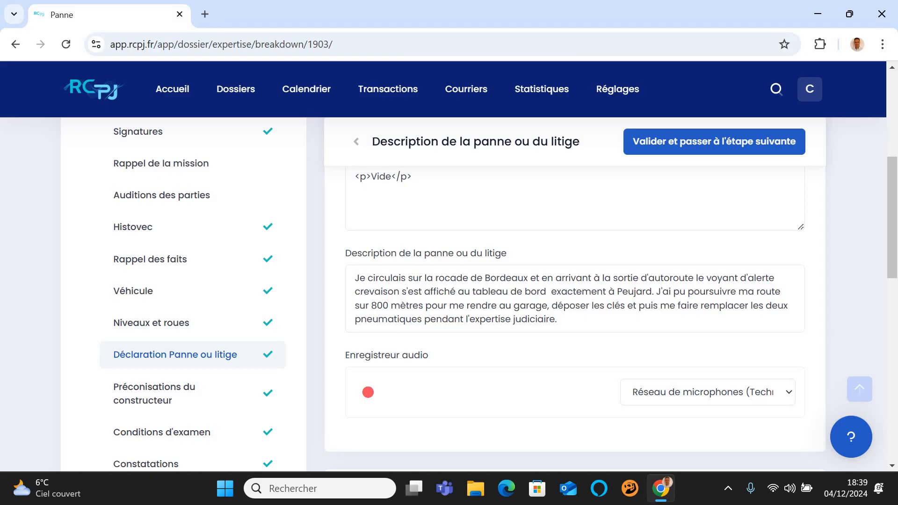
click(714, 142)
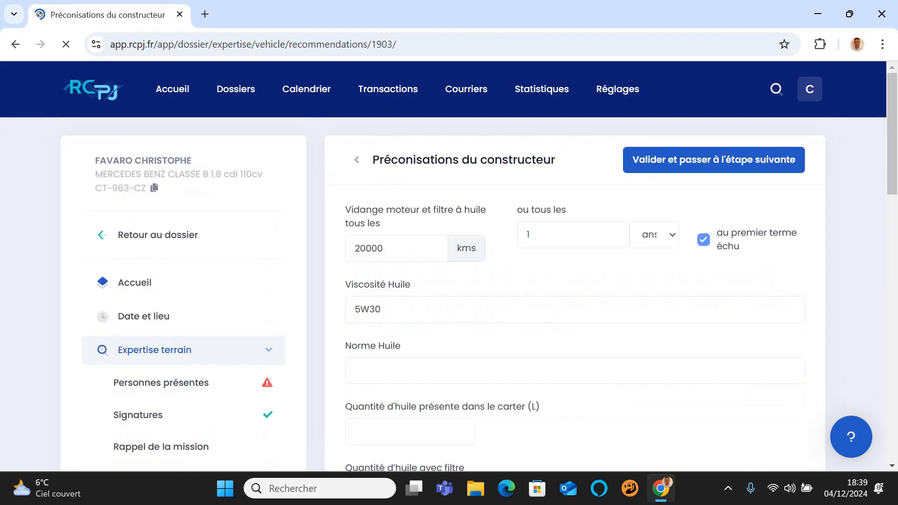
Step: Examine the manufacturer's recommendations form, from oil change interval and viscosity to the other recommendations and audio recorder
scroll(575, 295, down, 1)
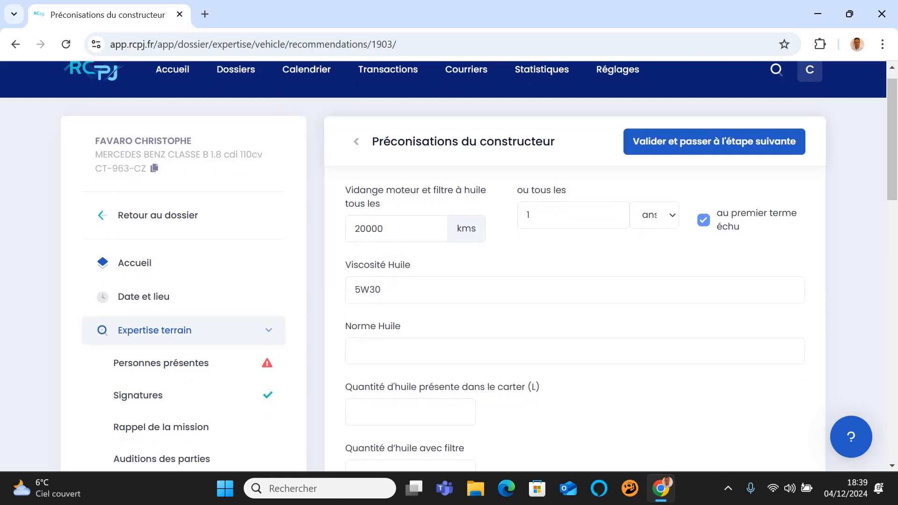
scroll(574, 295, down, 4)
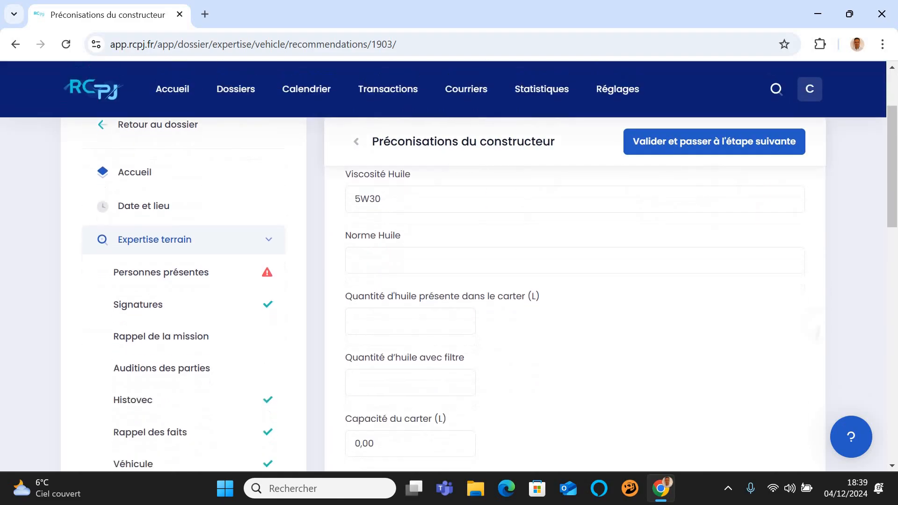
scroll(575, 295, down, 6)
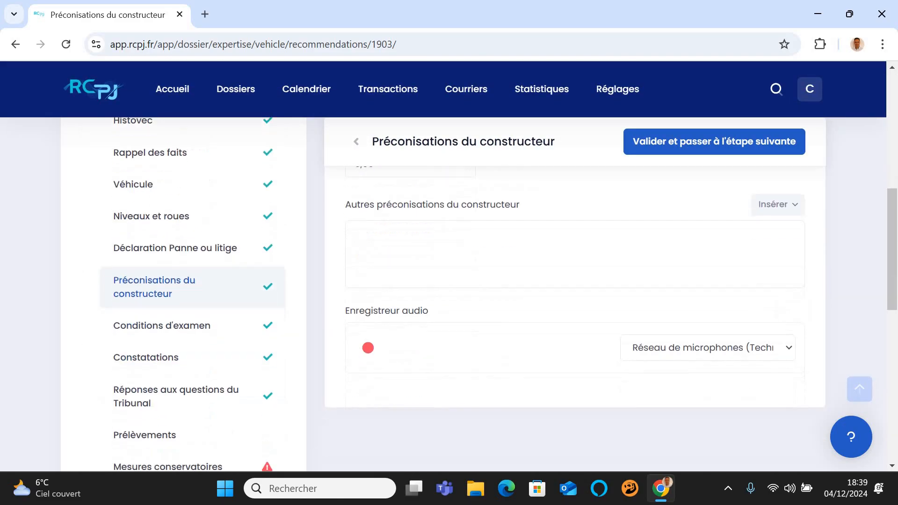
scroll(574, 295, up, 3)
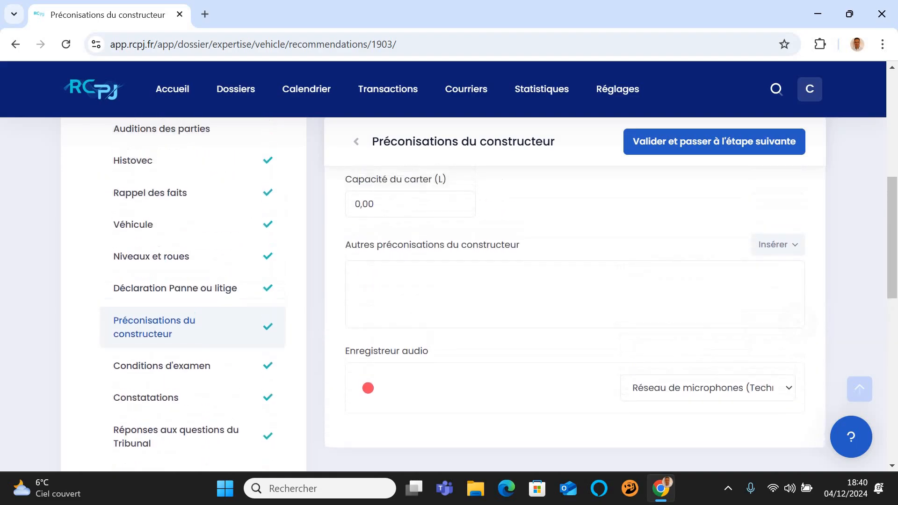
Step: Show the insertable phrases for Autres préconisations du constructeur, close the list without inserting any, and validate the stage
click(778, 255)
scroll(574, 295, up, 2)
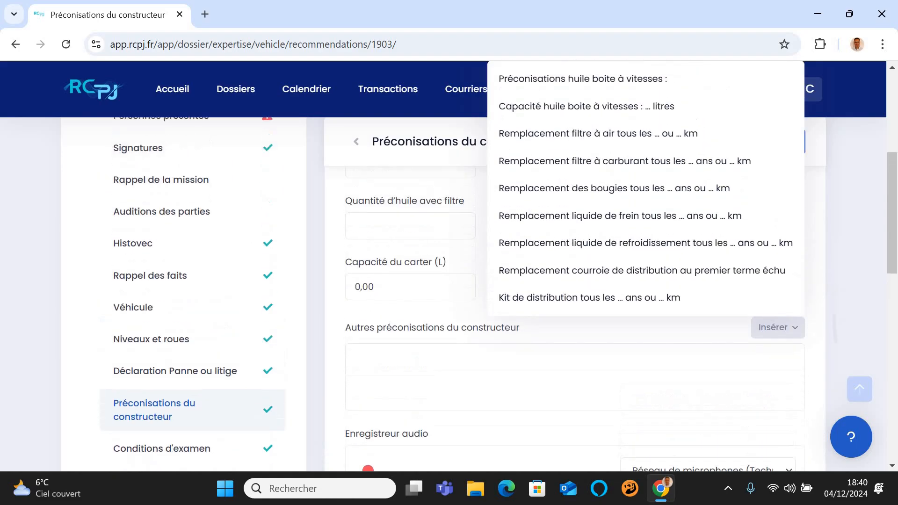
scroll(575, 295, up, 1)
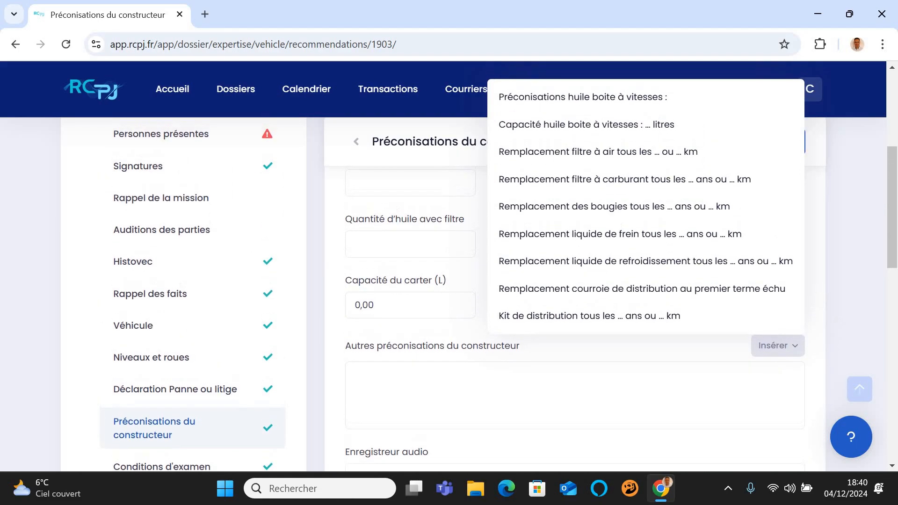
click(778, 346)
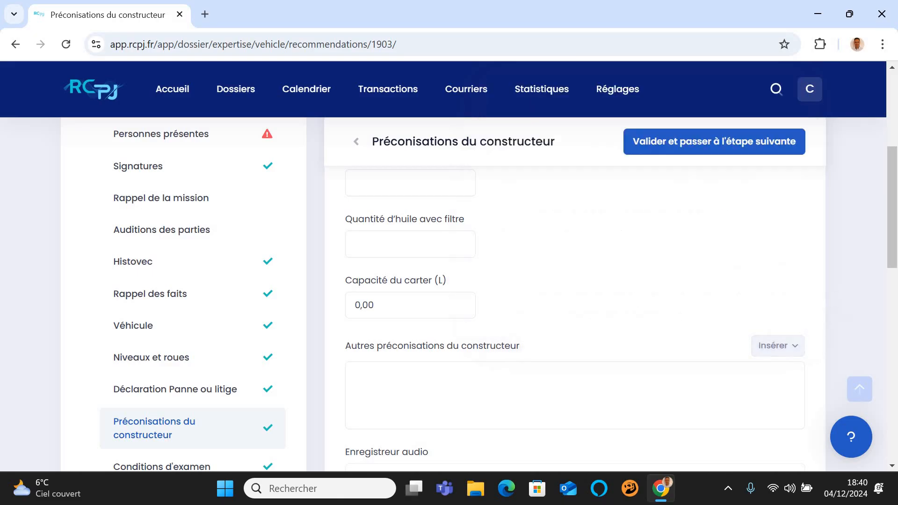
click(715, 142)
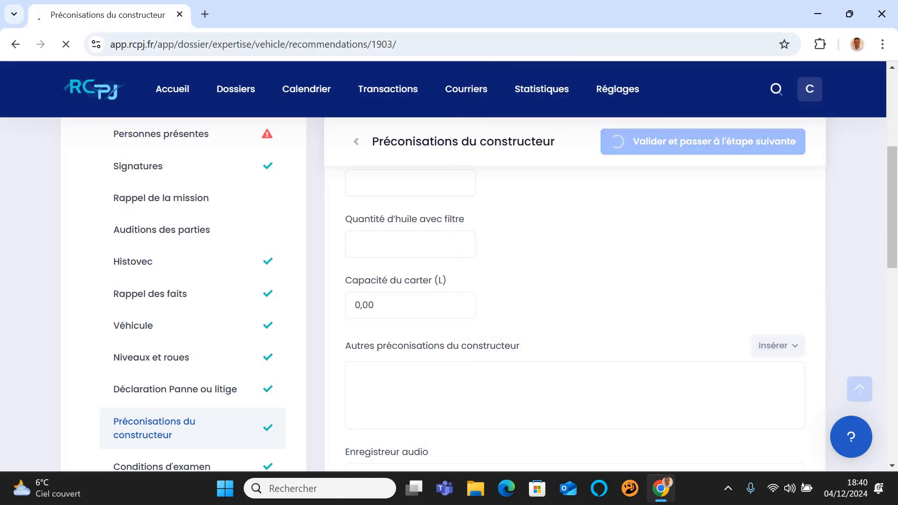
Step: Review the answers on the vehicle's examination conditions and validate the Conditions d'examen stage to reach Constatations
scroll(575, 295, down, 1)
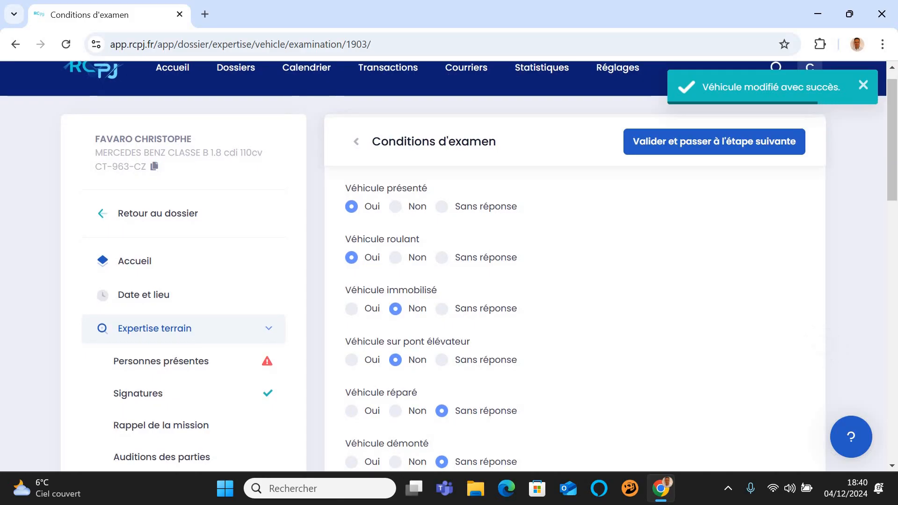
scroll(575, 295, down, 1)
scroll(574, 295, down, 8)
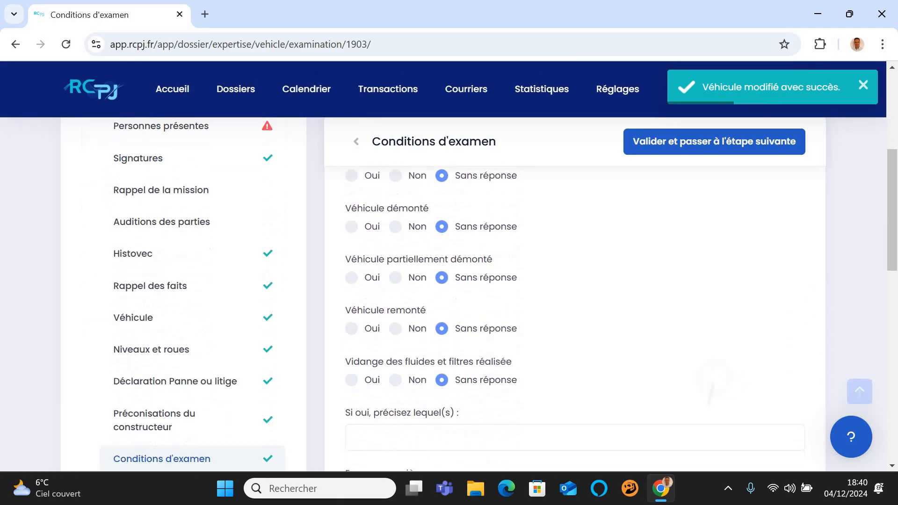
scroll(574, 294, down, 3)
click(714, 142)
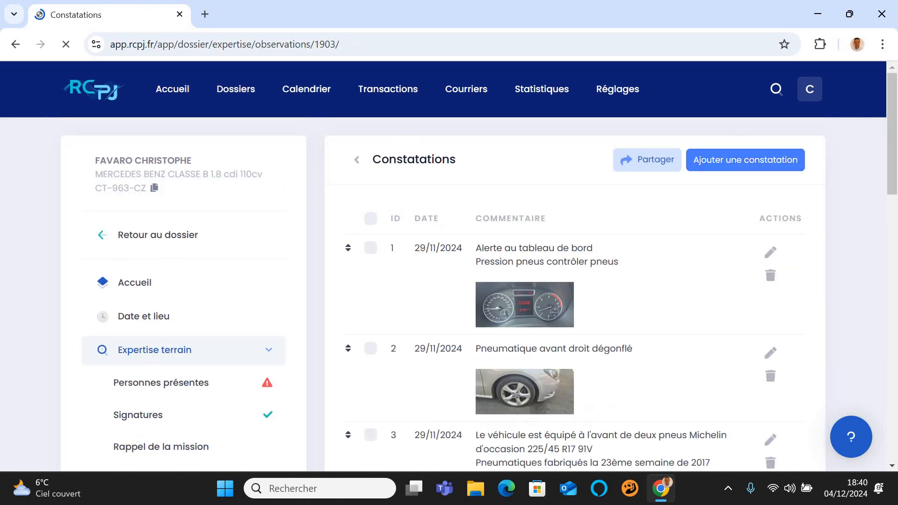
Step: Start a new constatation and audio-record "Nous avons constaté, par exemple, une rupture d'un galet tendeur de distribution."
click(745, 160)
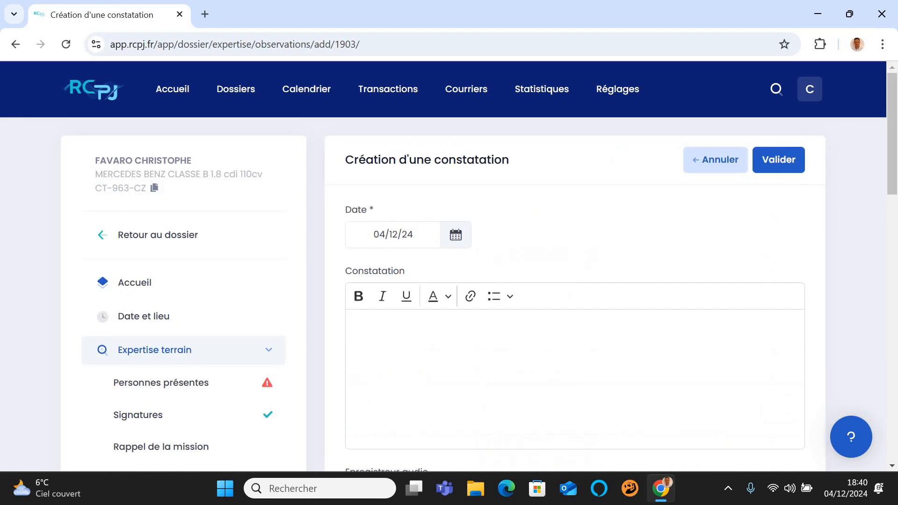
scroll(574, 295, down, 1)
scroll(657, 311, down, 1)
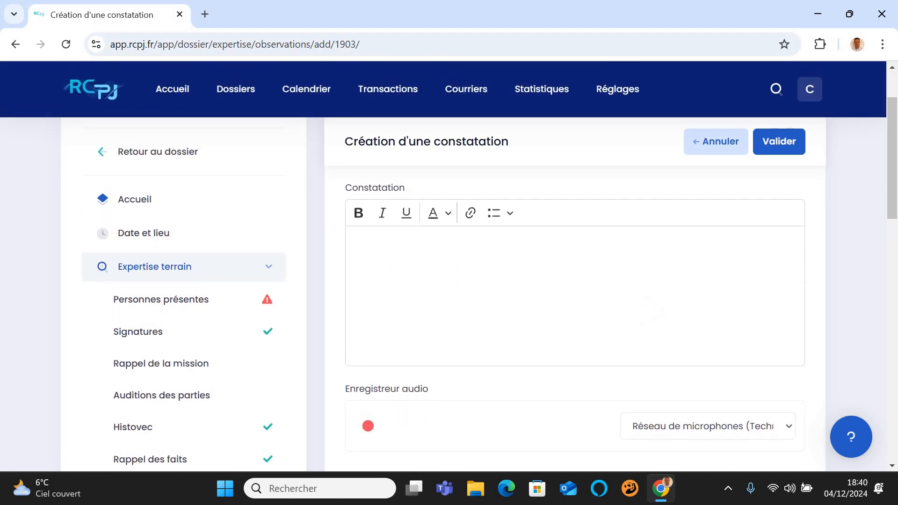
scroll(575, 295, down, 1)
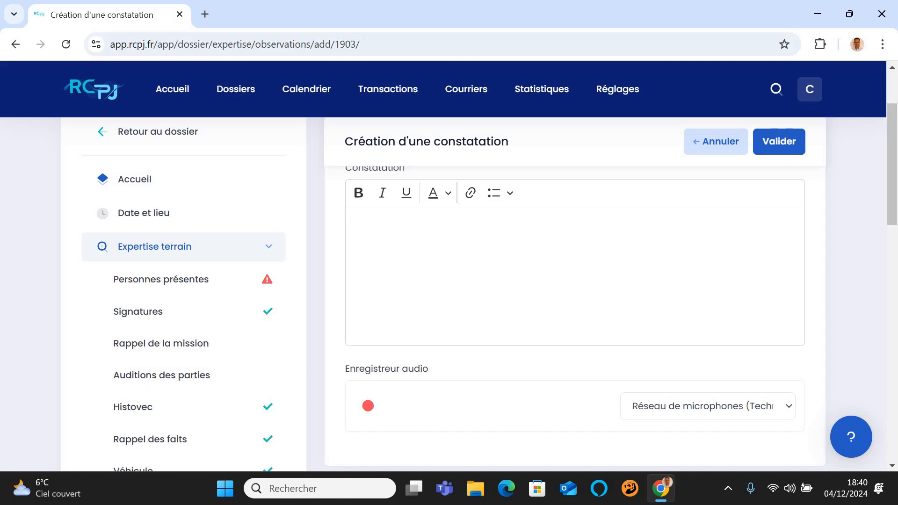
click(368, 406)
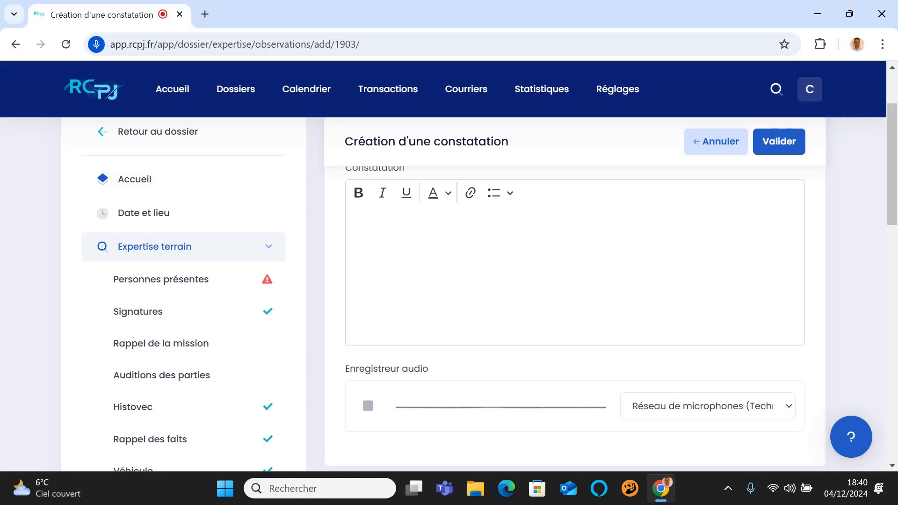
click(368, 406)
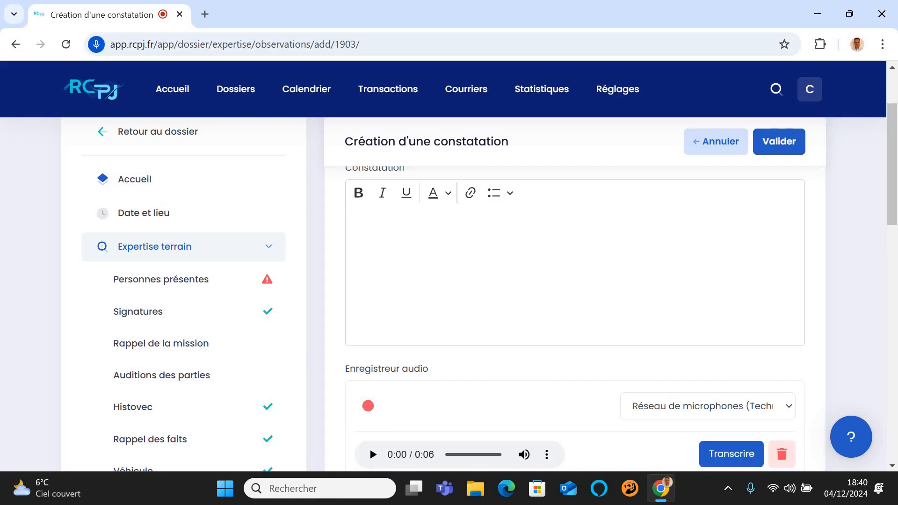
Step: Transcribe the audio recording into the constatation text and save the new constatation
scroll(490, 288, down, 1)
click(732, 417)
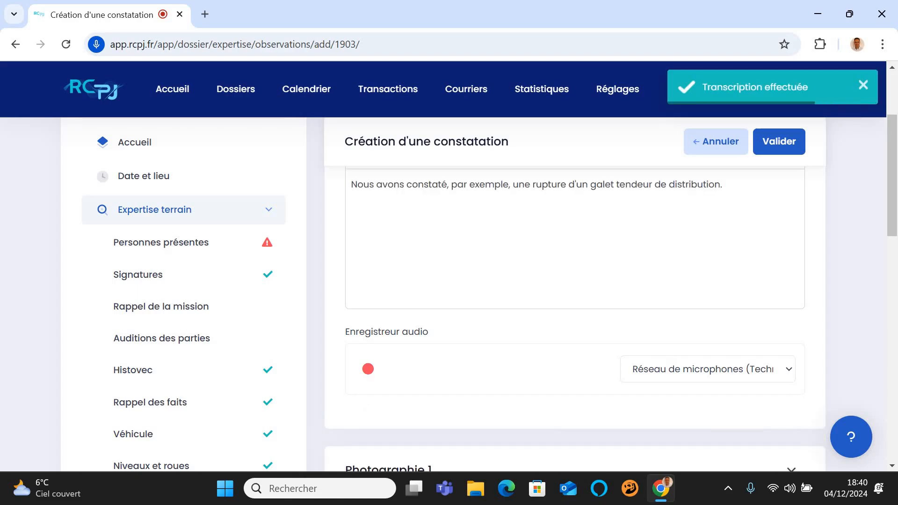
scroll(574, 295, up, 1)
click(779, 142)
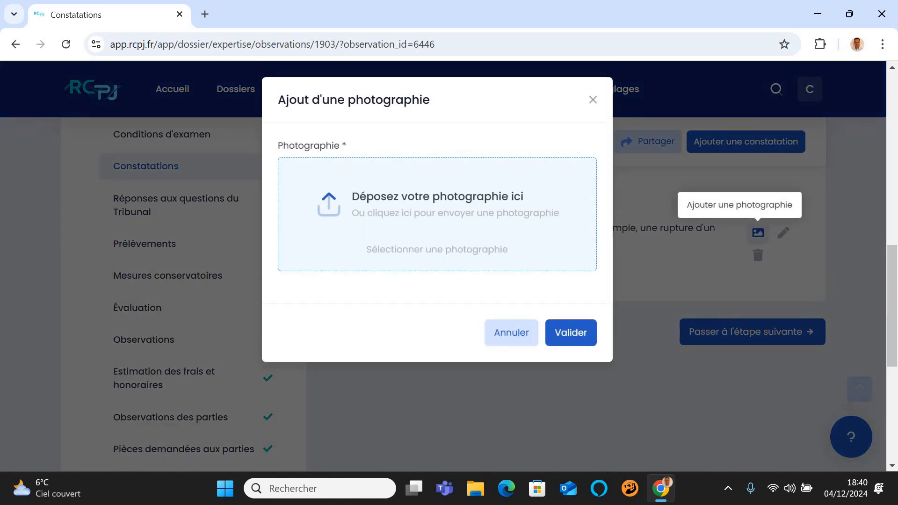
Step: Dismiss the photo upload dialog without adding a photo, and enlarge the first GOODYEAR tyre photo of constatation 4
key(Escape)
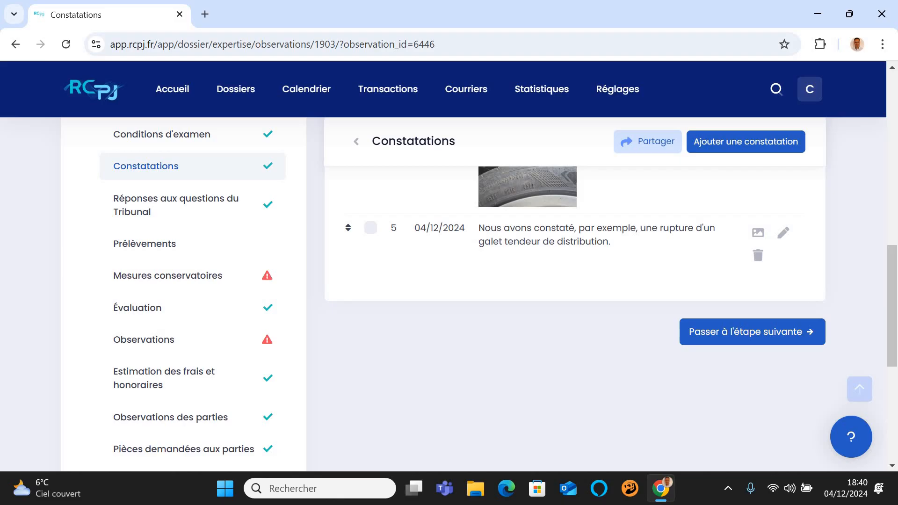
scroll(494, 295, up, 10)
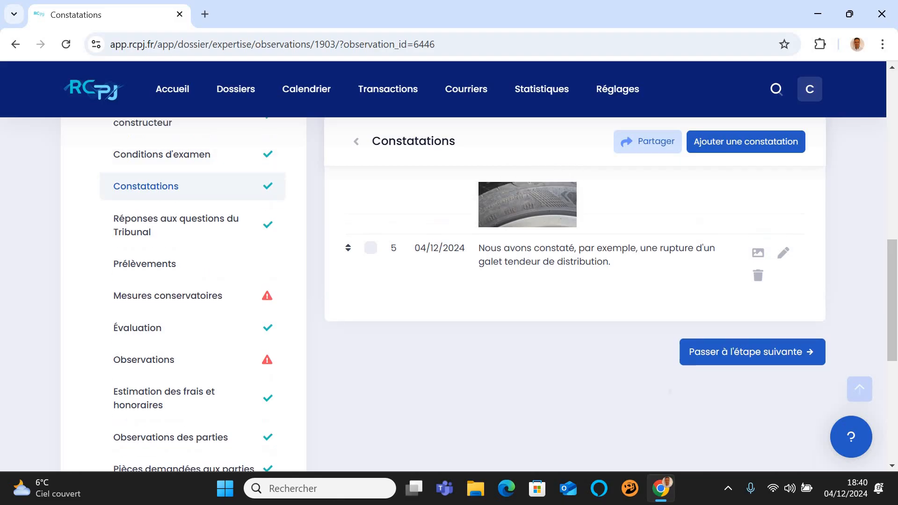
scroll(526, 281, down, 2)
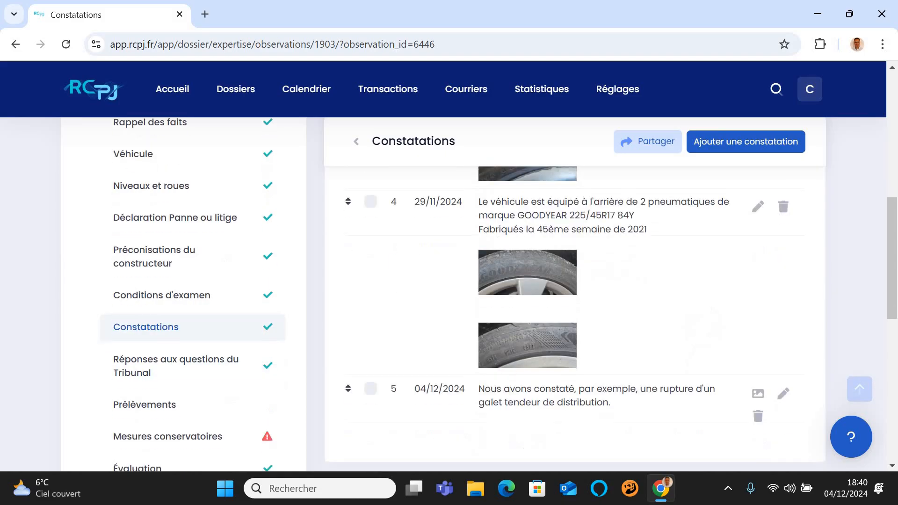
click(527, 266)
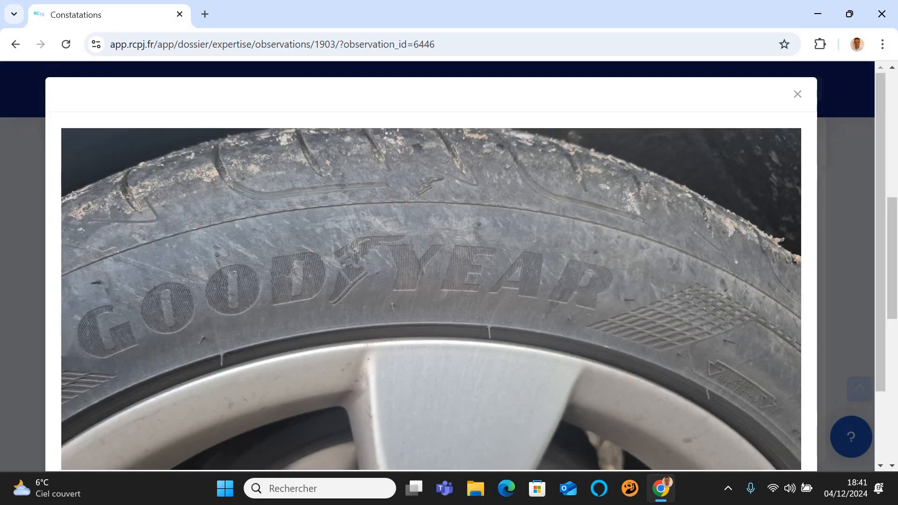
Step: Close the enlarged tyre photo and advance from Constatations to Réponses aux questions du Tribunal
click(798, 94)
scroll(749, 234, down, 4)
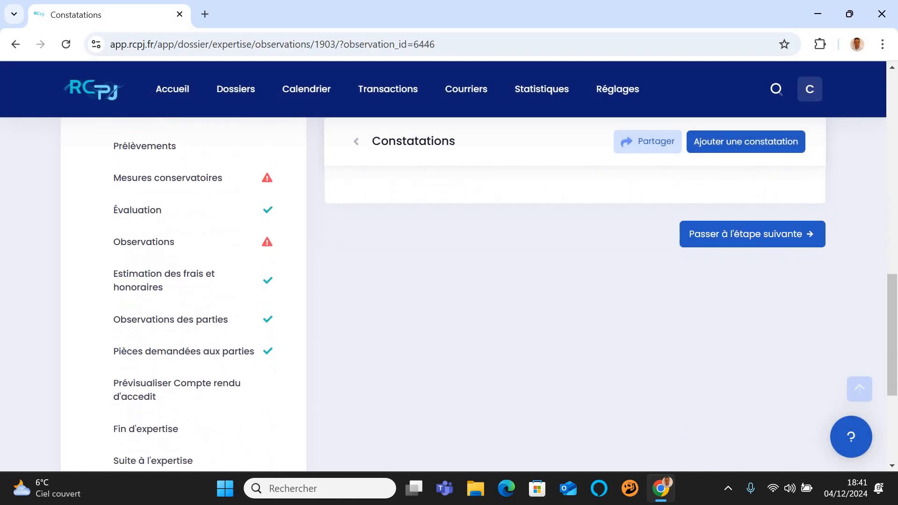
click(753, 229)
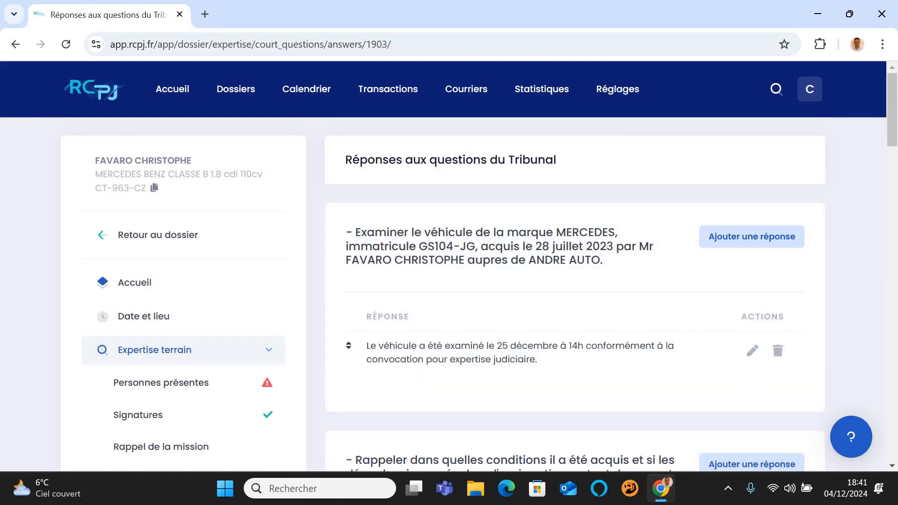
Step: Review the answers given to each of the court's questions, through the immobilisation cost, and advance to the Prélèvements stage
scroll(449, 266, down, 1)
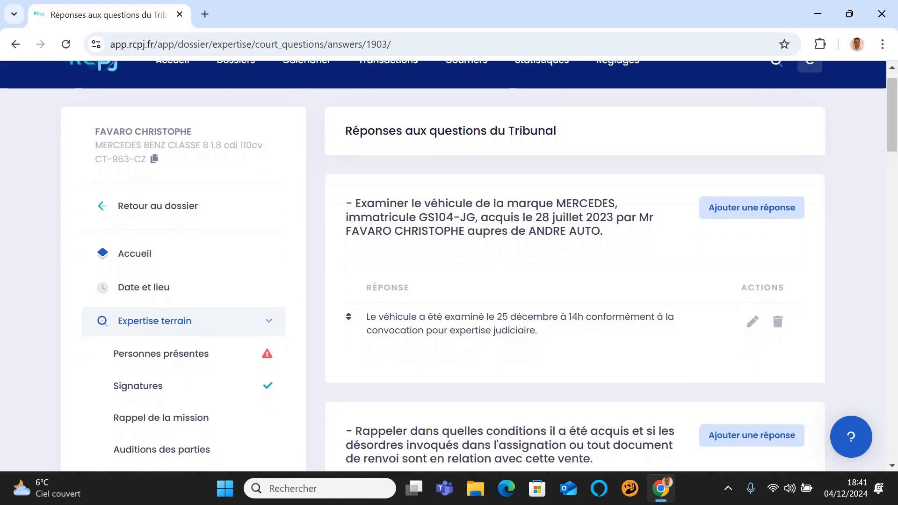
scroll(449, 266, down, 1)
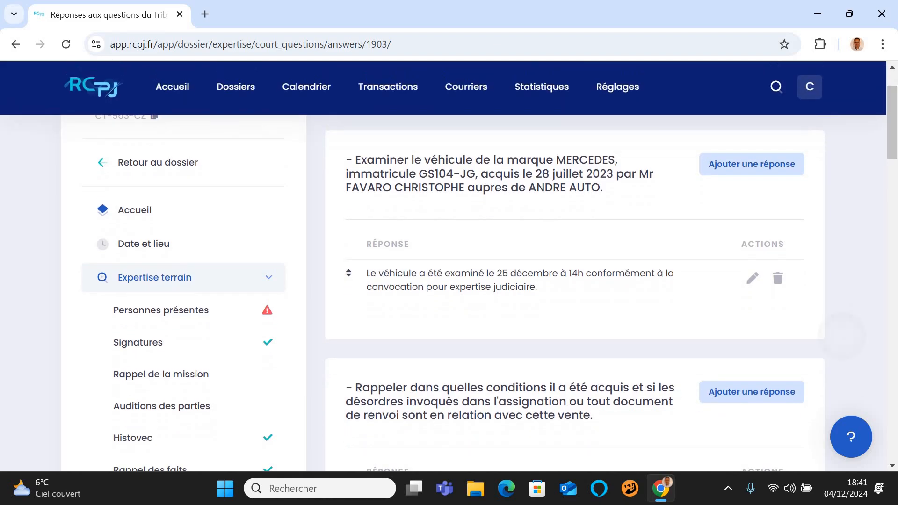
scroll(449, 266, up, 1)
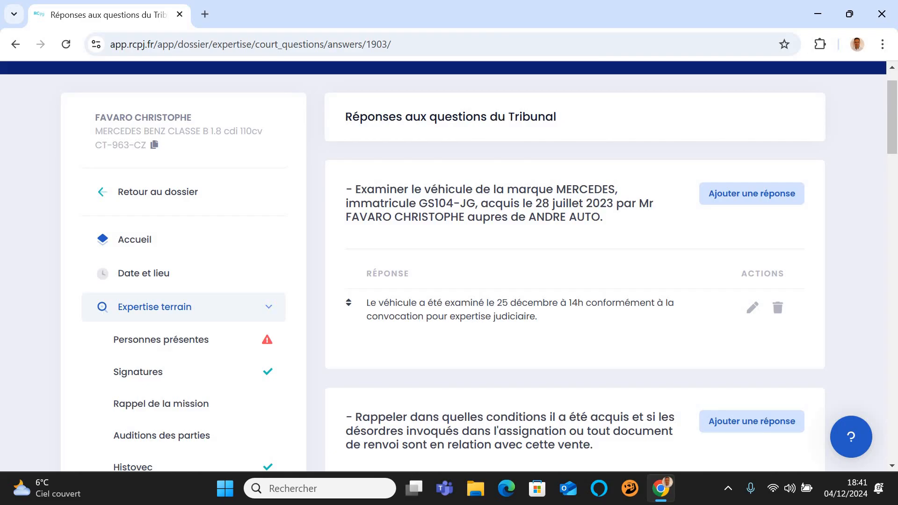
scroll(449, 266, down, 4)
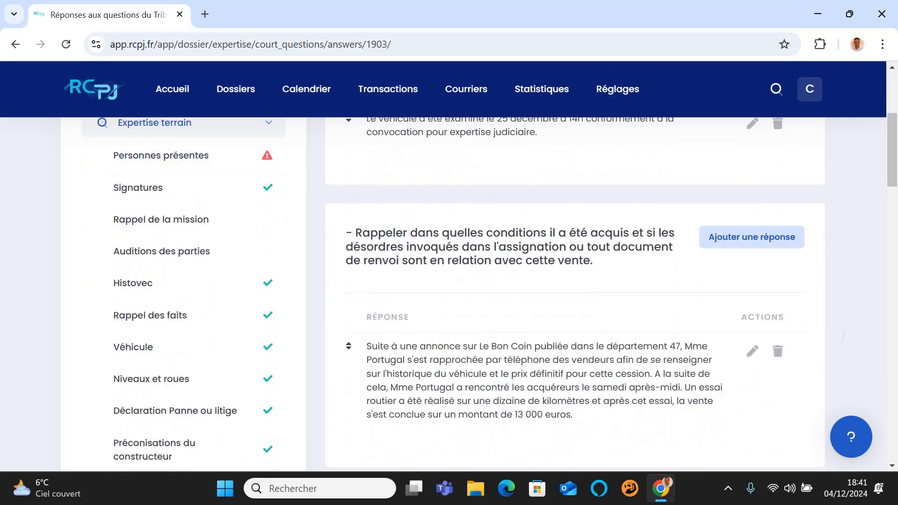
scroll(449, 266, down, 2)
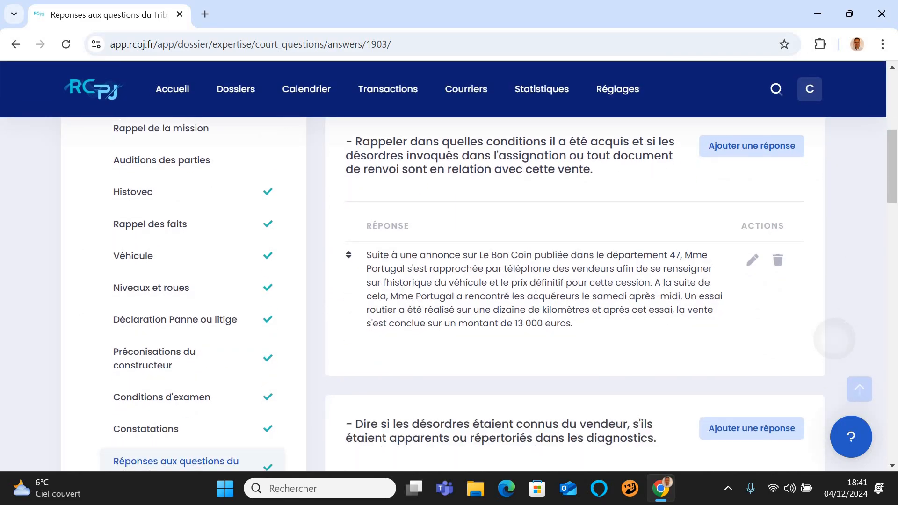
scroll(450, 265, down, 10)
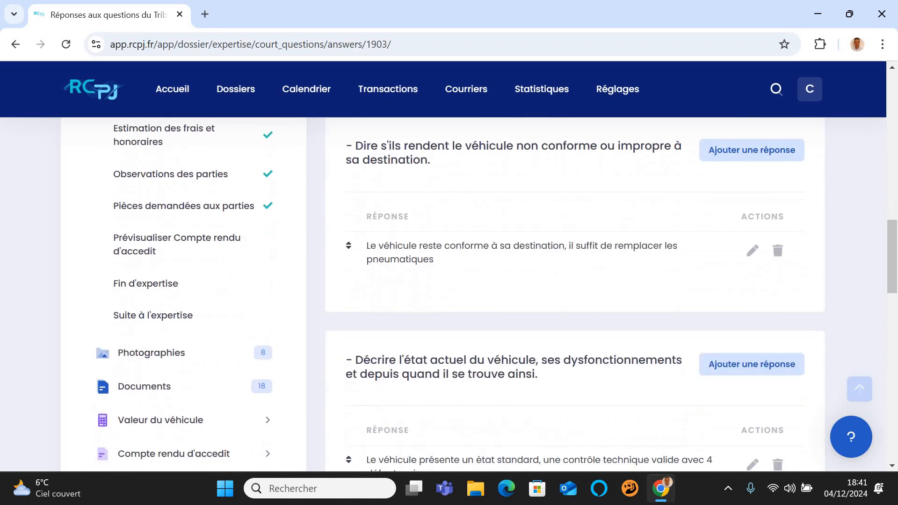
scroll(449, 266, down, 10)
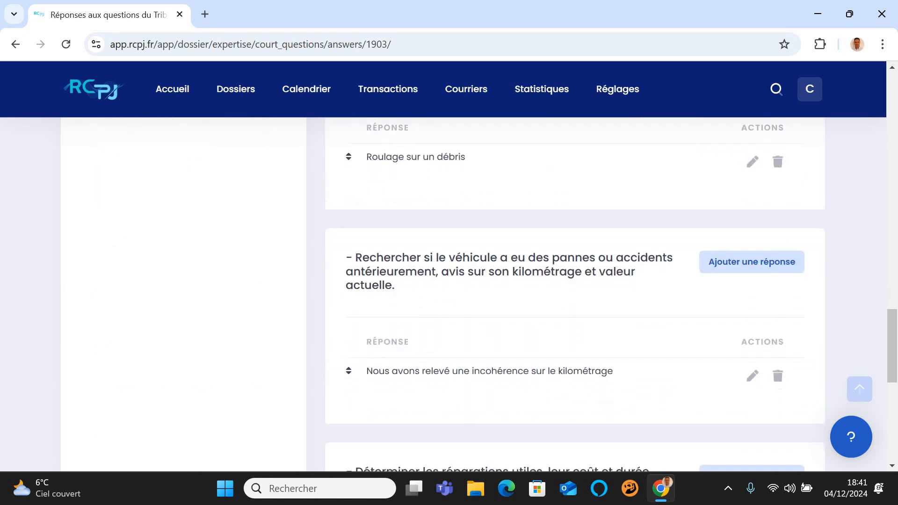
scroll(450, 266, down, 8)
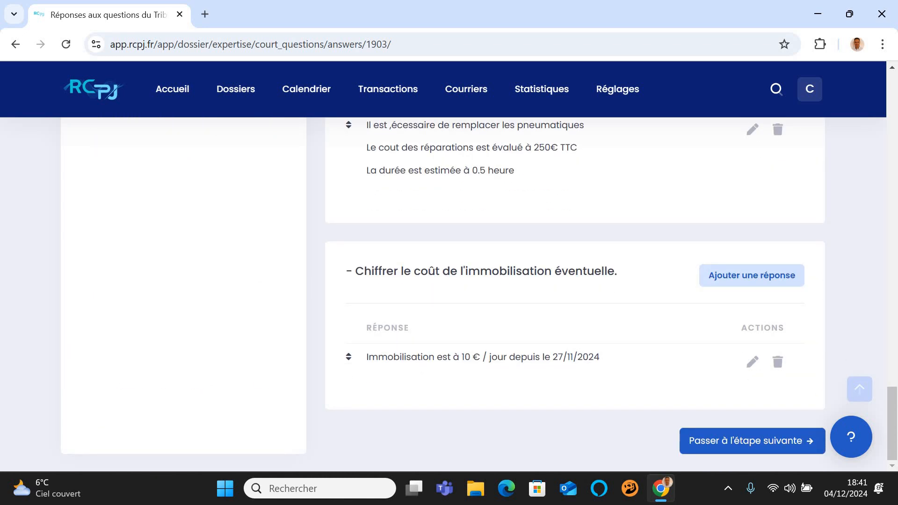
click(753, 441)
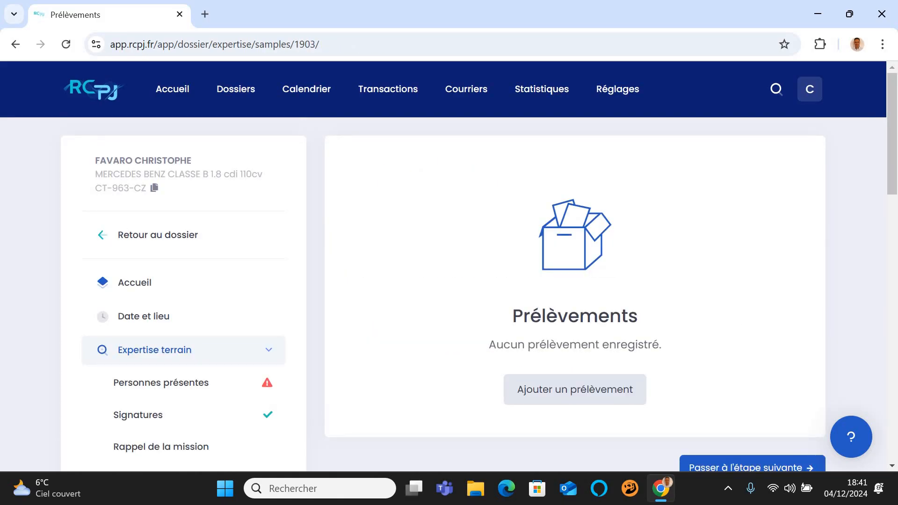
Step: Start a new prélèvement and examine the fluid types on offer, leaving Combustible selected
click(575, 390)
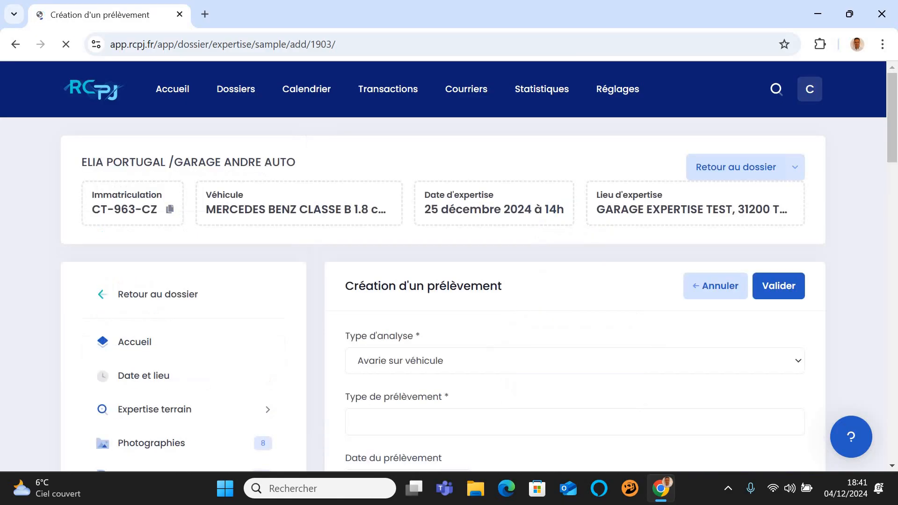
scroll(473, 294, down, 3)
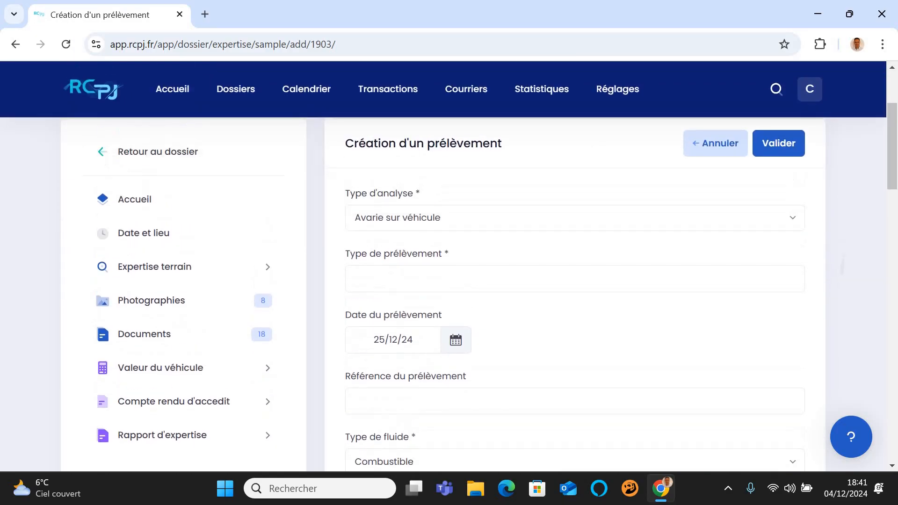
scroll(611, 342, down, 3)
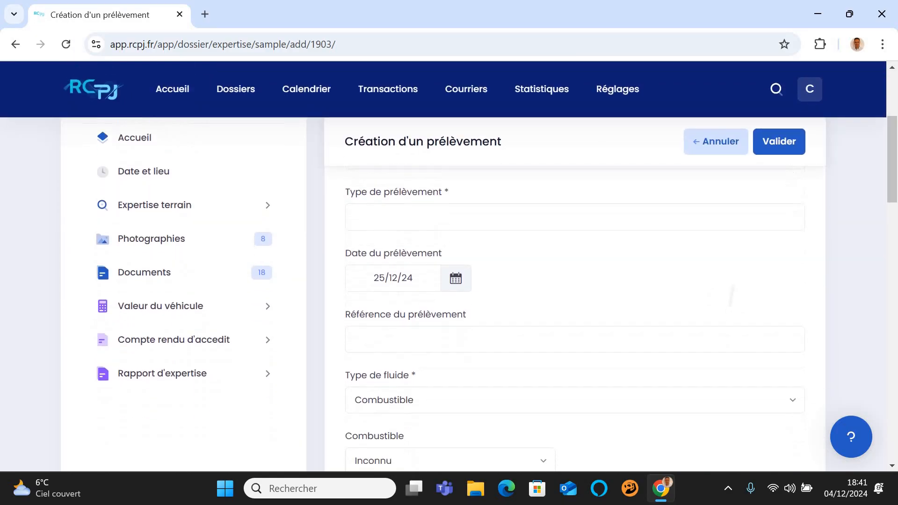
scroll(611, 342, down, 2)
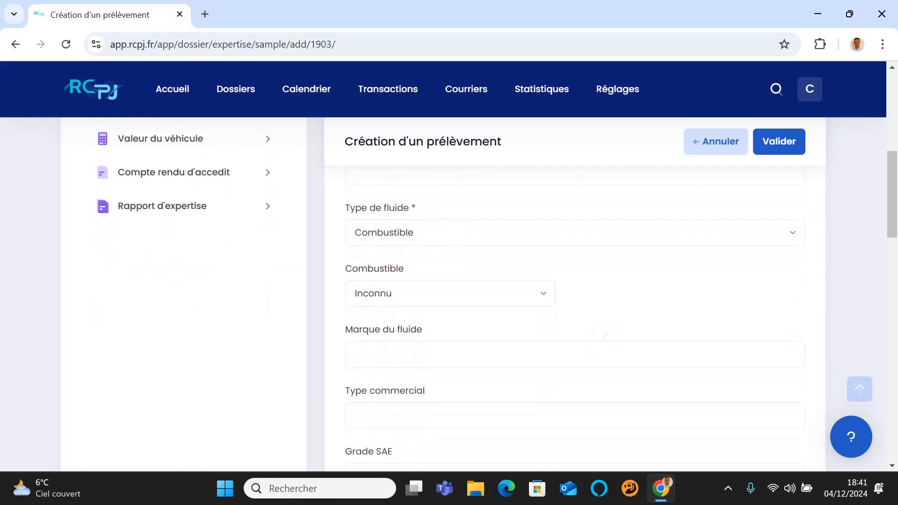
click(575, 225)
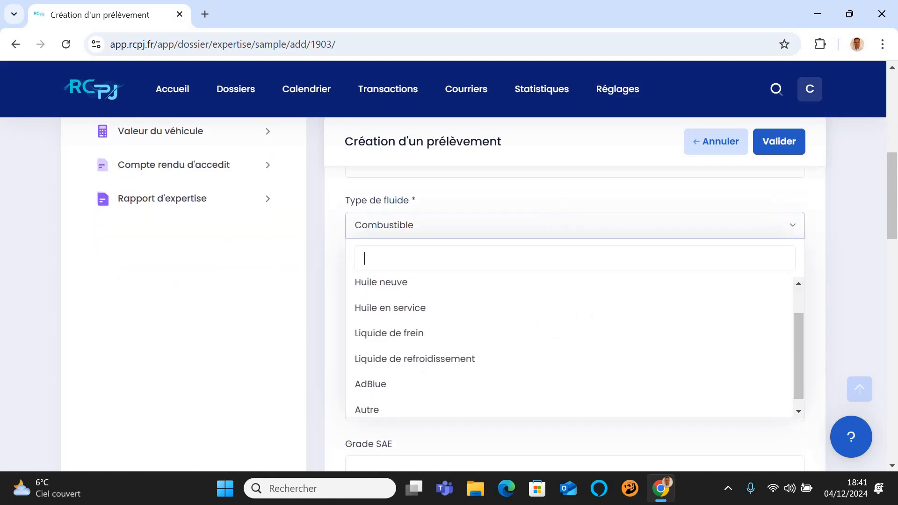
click(833, 293)
Step: Examine the remaining prélèvement fields, from fluid details to the photo and document uploads, and cancel the creation
scroll(644, 349, down, 2)
scroll(576, 318, down, 3)
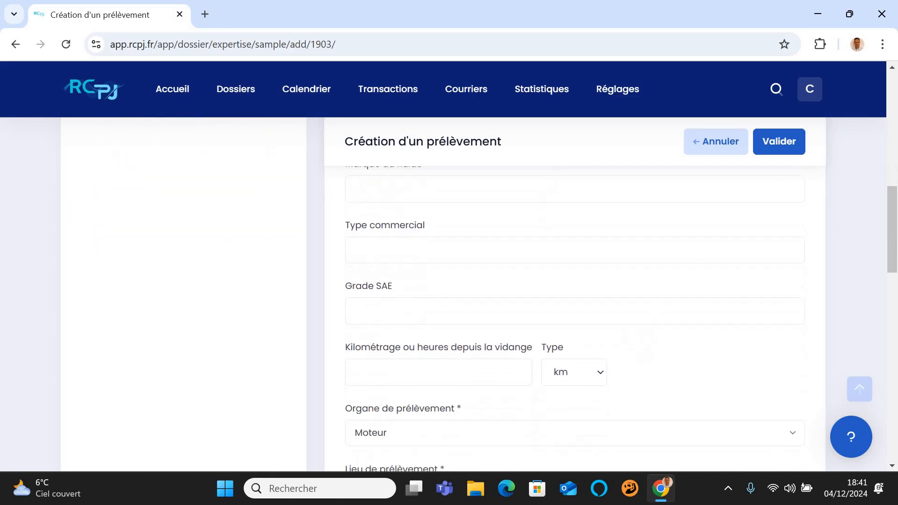
scroll(576, 318, down, 2)
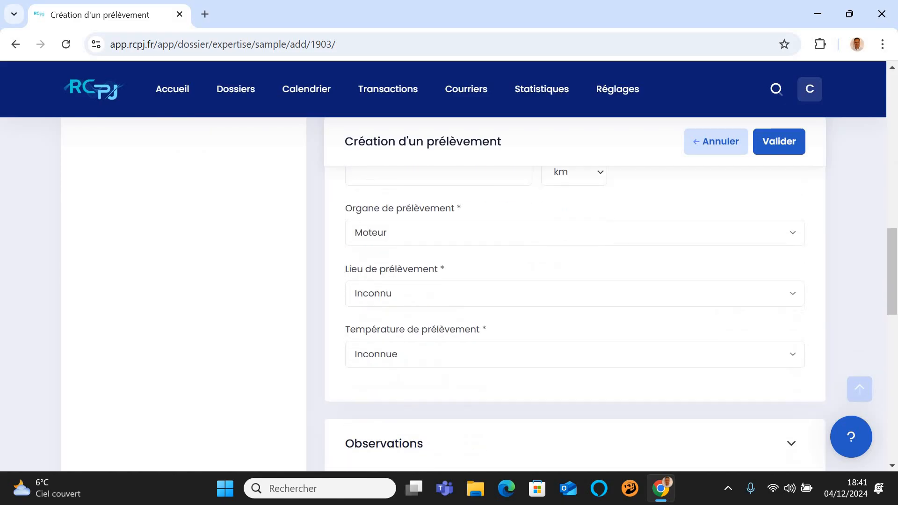
click(575, 294)
scroll(576, 319, down, 8)
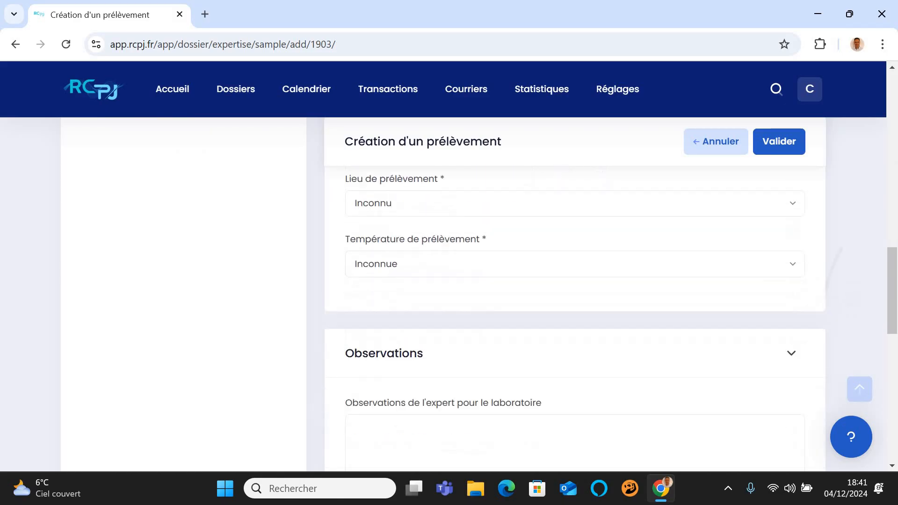
scroll(575, 318, down, 2)
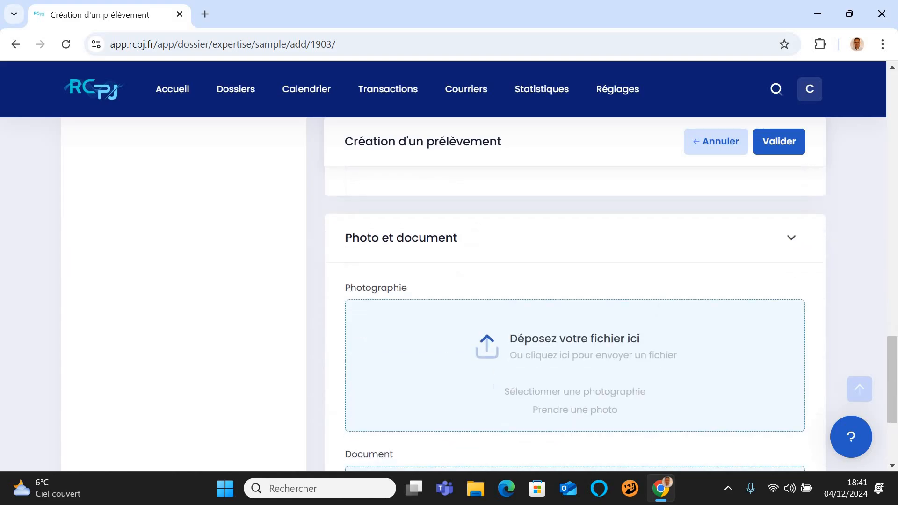
scroll(576, 318, down, 1)
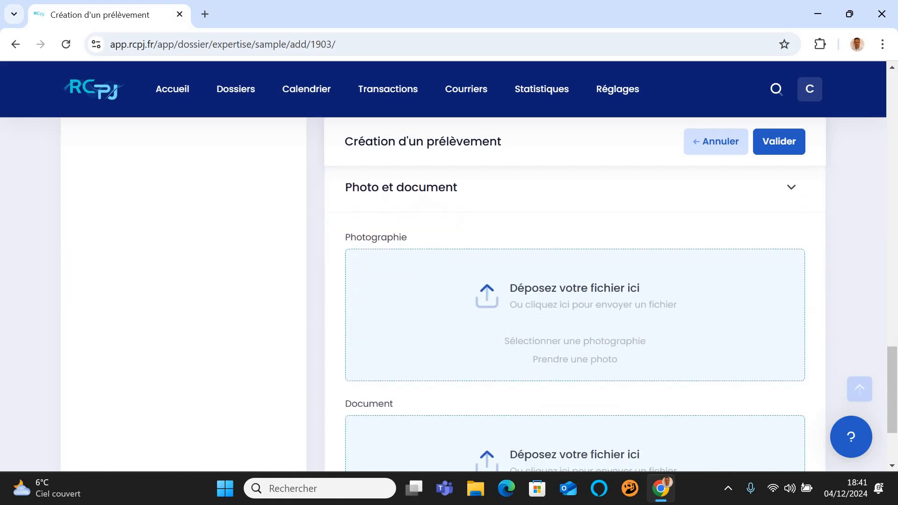
scroll(575, 318, down, 1)
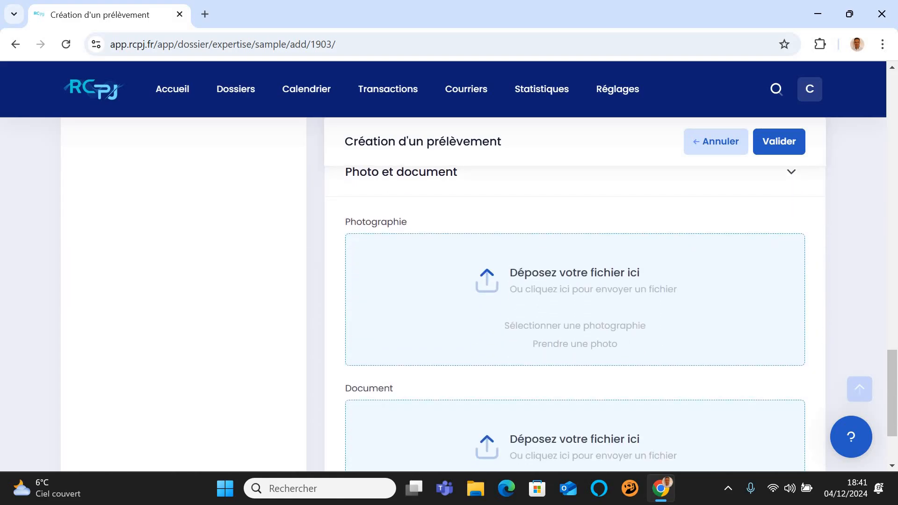
click(716, 142)
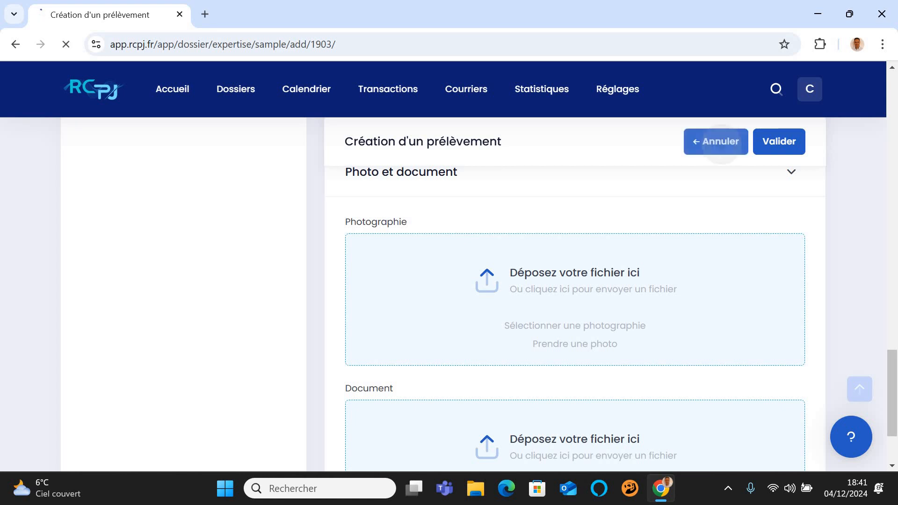
Step: Skip the Prélèvements stage, look over the Mesures conservatoires form and validate it without an entry to reach Évaluation
scroll(752, 387, down, 1)
click(752, 387)
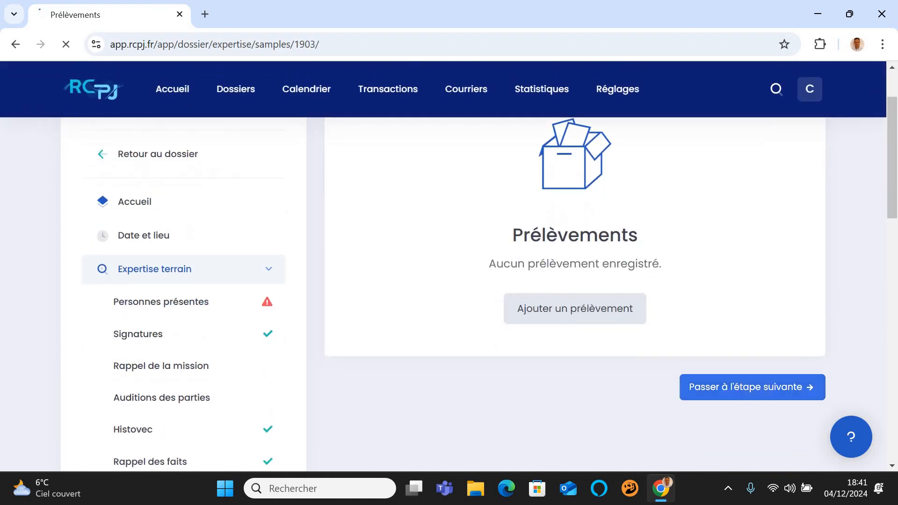
scroll(576, 299, down, 2)
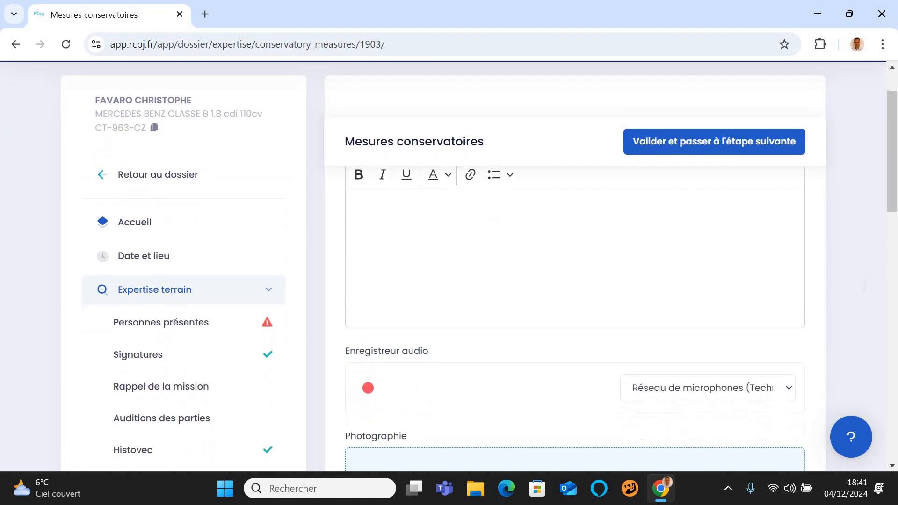
scroll(576, 299, up, 1)
scroll(575, 299, down, 3)
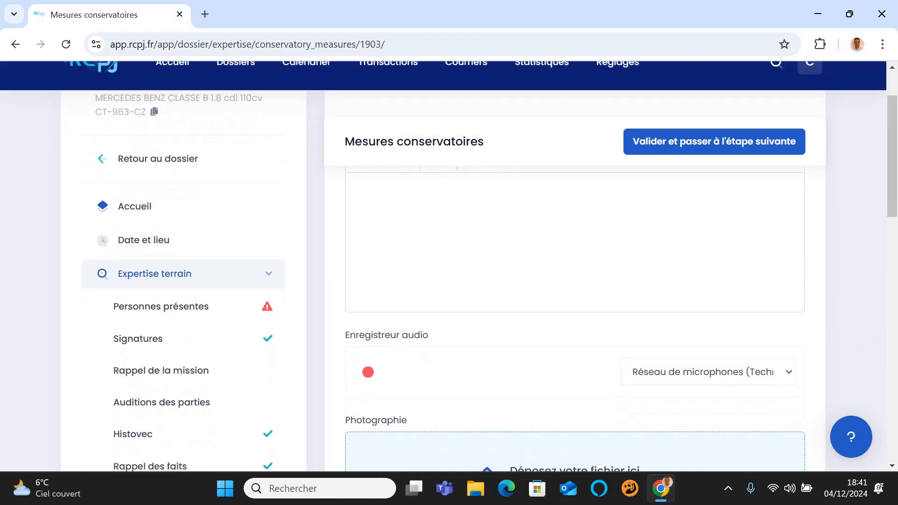
scroll(575, 299, down, 1)
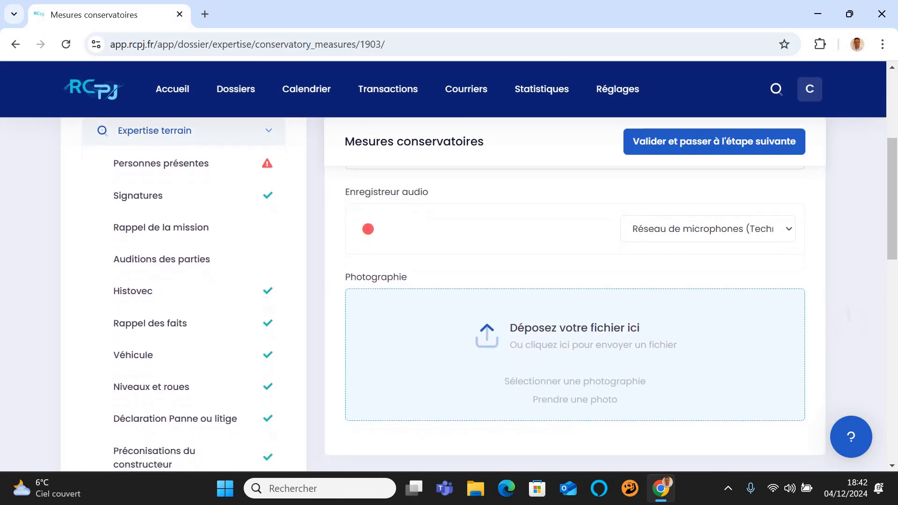
click(714, 142)
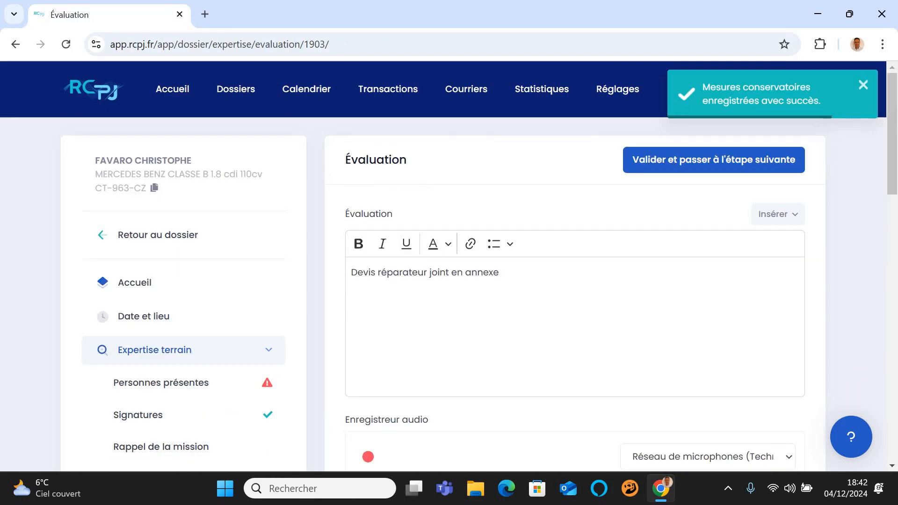
Step: Review the Évaluation text and audio recorder, and validate the stage to reach Observations
scroll(575, 299, down, 1)
scroll(576, 299, down, 2)
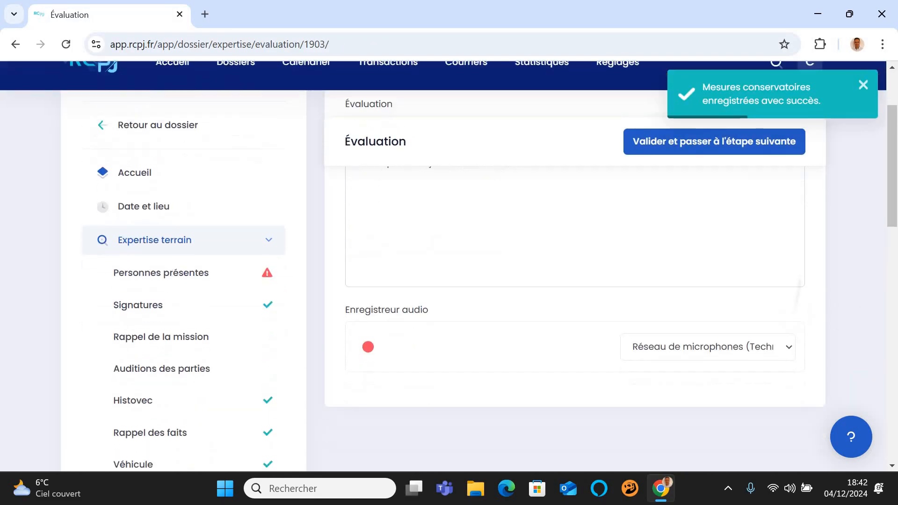
scroll(576, 299, up, 1)
click(714, 142)
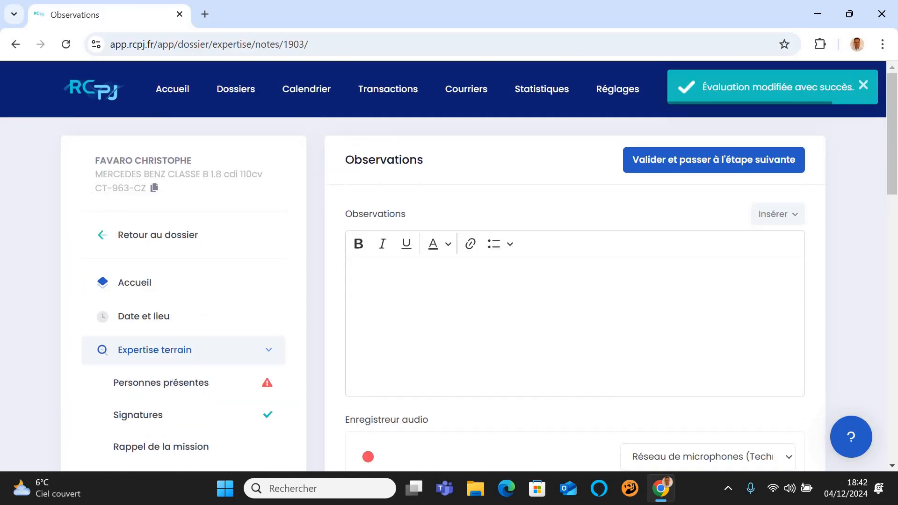
Step: Look over the Observations form and validate it without an entry to reach Frais annexes
scroll(575, 300, down, 1)
scroll(576, 300, up, 1)
click(714, 148)
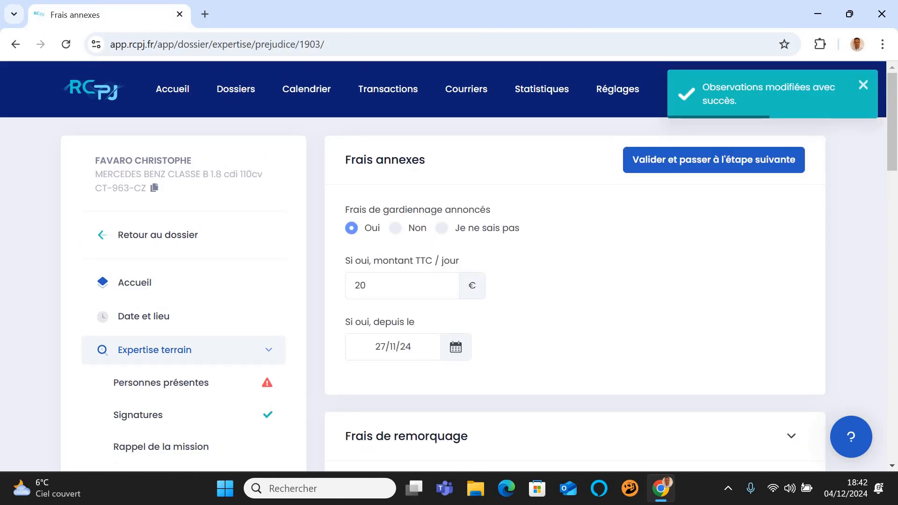
Step: Clear the purchase-amount note from Complément d'informations in Frais annexes and validate the stage to reach Observations des parties
scroll(575, 299, down, 5)
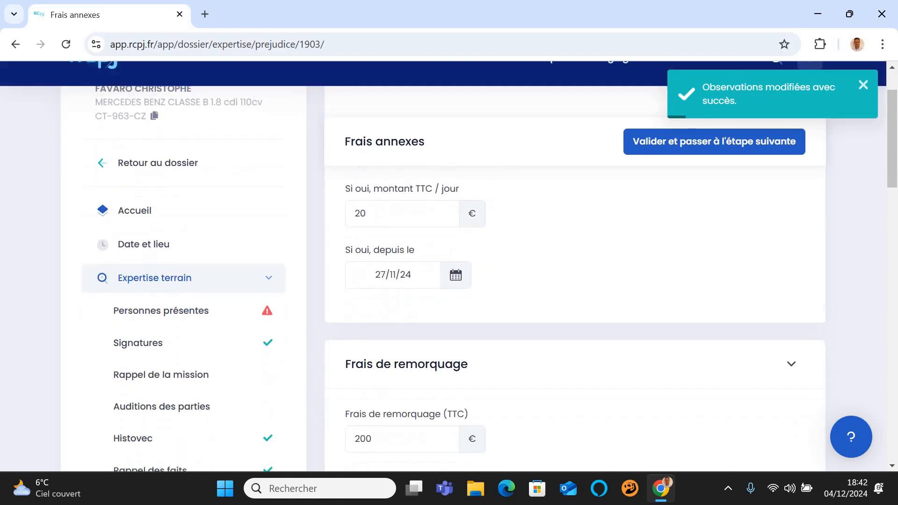
scroll(576, 299, down, 11)
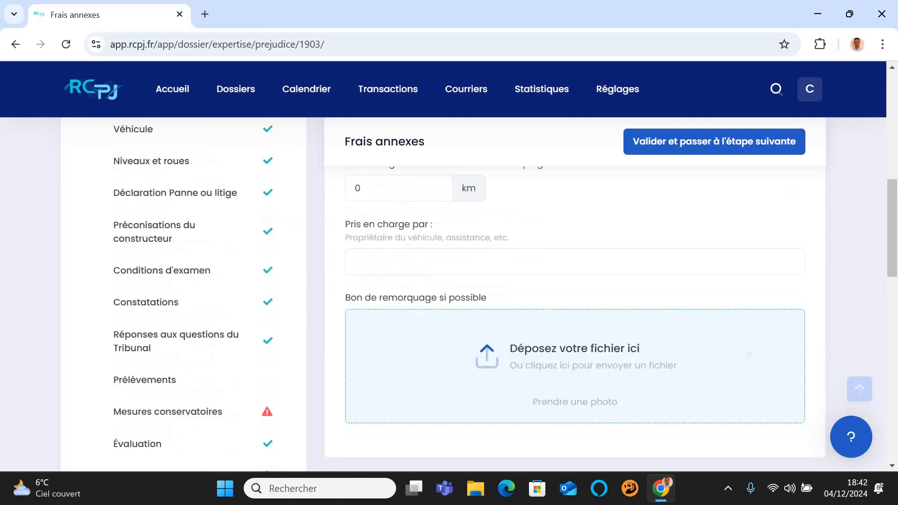
scroll(576, 300, down, 1)
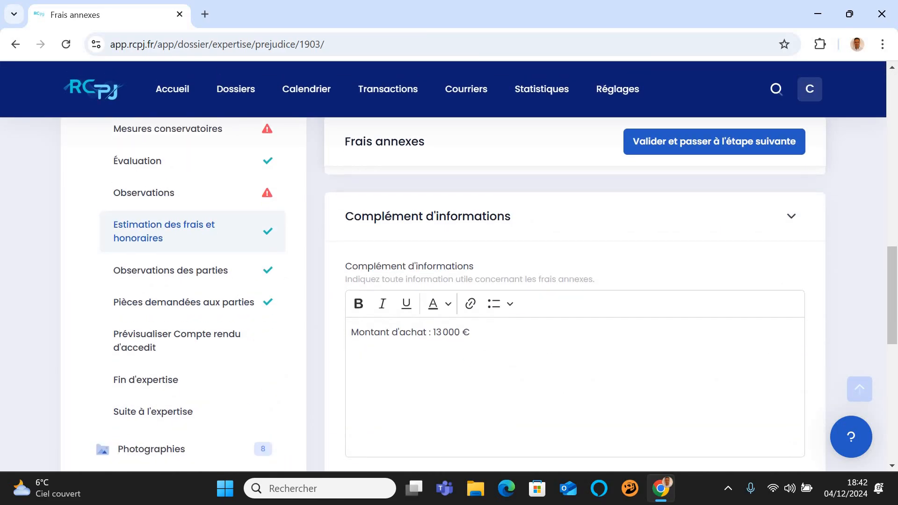
click(470, 349)
key(BackSpace)
key(BackSpace)
key(BackSpace)
key(BackSpace)
key(BackSpace)
key(BackSpace)
key(BackSpace)
key(BackSpace)
key(BackSpace)
key(BackSpace)
key(BackSpace)
key(BackSpace)
key(BackSpace)
key(BackSpace)
key(BackSpace)
key(BackSpace)
key(BackSpace)
key(BackSpace)
key(BackSpace)
key(BackSpace)
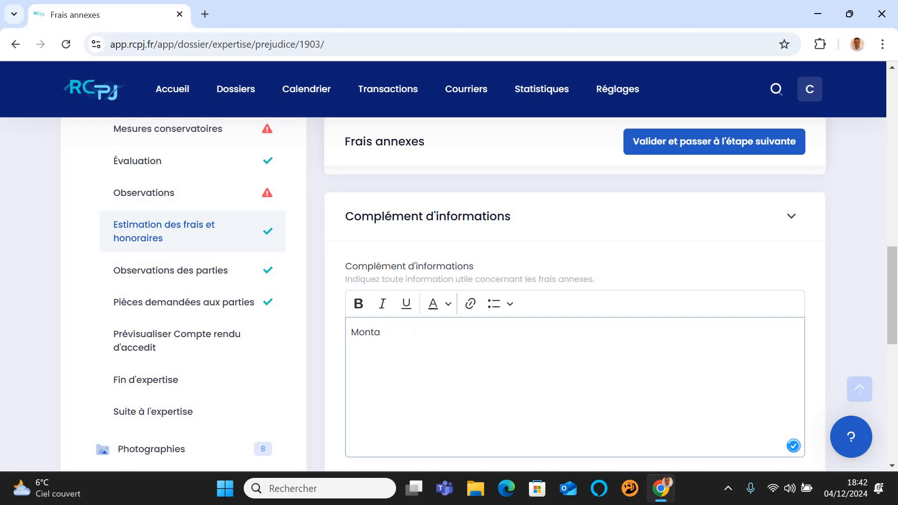
key(BackSpace)
key(BackSpace)
key(BackSpace)
key(BackSpace)
key(BackSpace)
click(714, 142)
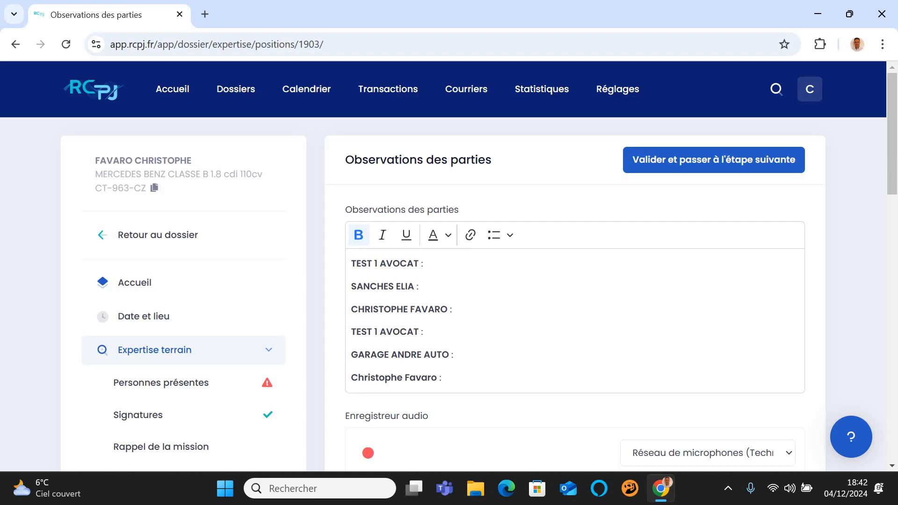
Step: Validate Observations des parties and Pièces demandées aux parties without changes to reach Compte rendu d'accedit
click(714, 160)
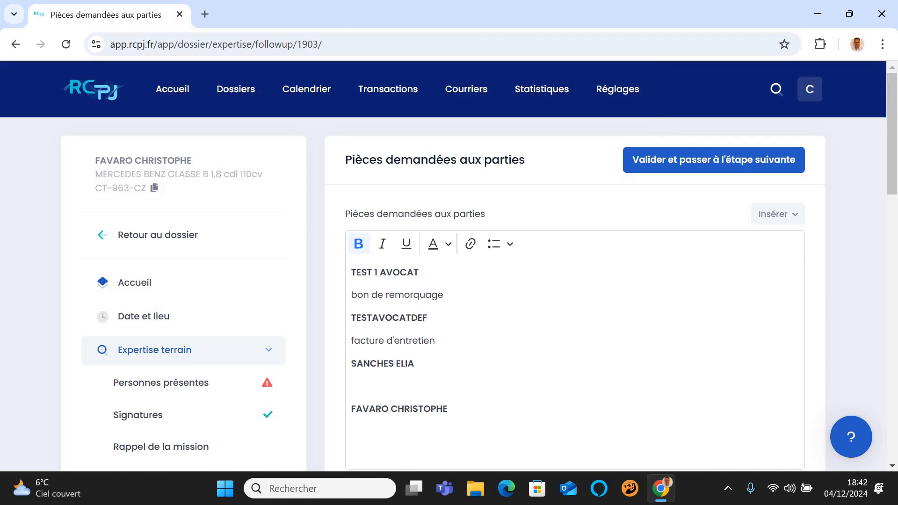
click(714, 160)
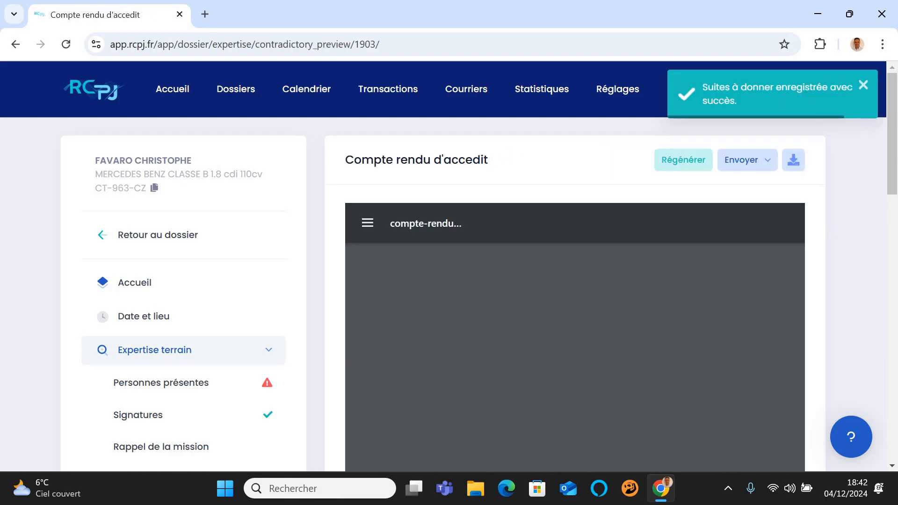
Step: Examine the Compte rendu d'accedit preview from the cover page and parties through the table of contents to the mission wording
scroll(714, 160, down, 1)
scroll(714, 160, down, 1)
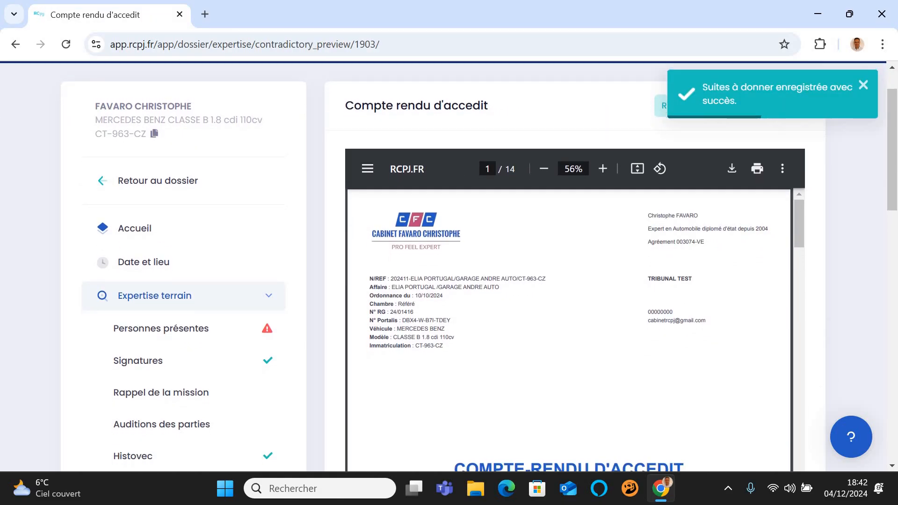
scroll(569, 327, down, 10)
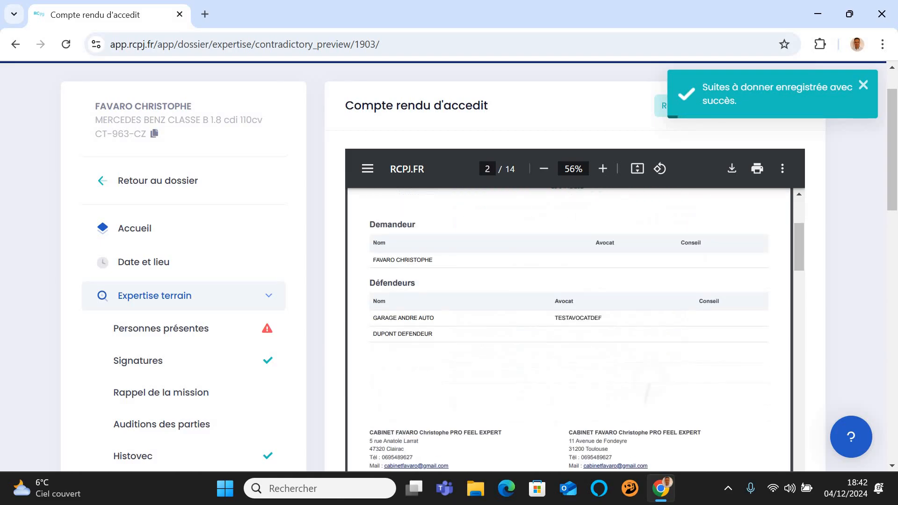
scroll(569, 328, up, 1)
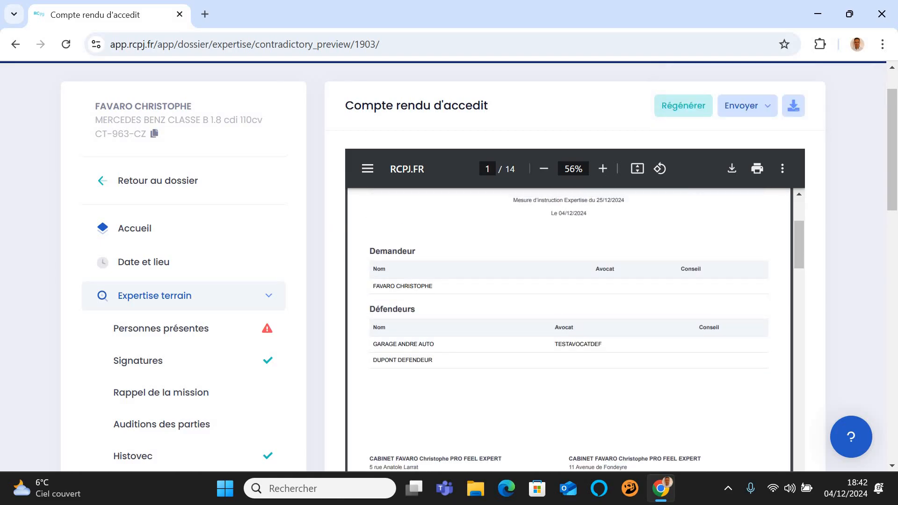
scroll(569, 328, down, 15)
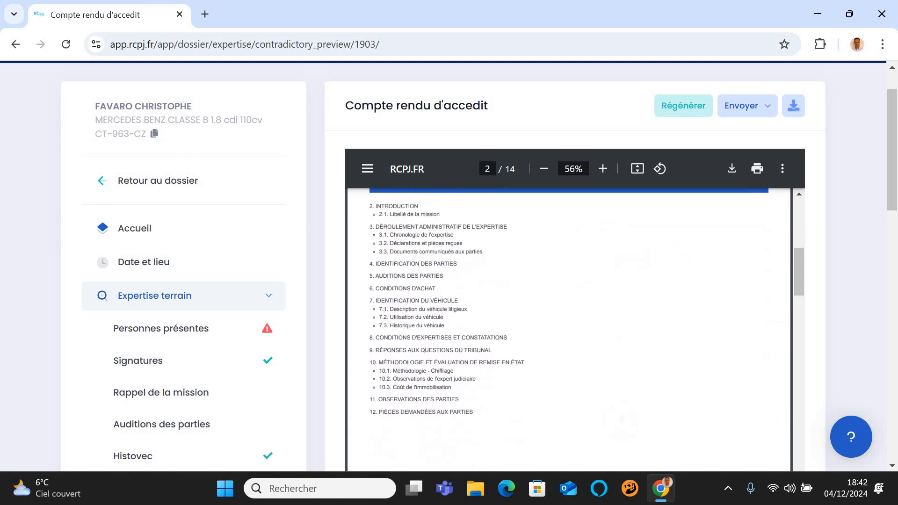
scroll(569, 328, up, 1)
scroll(568, 328, down, 10)
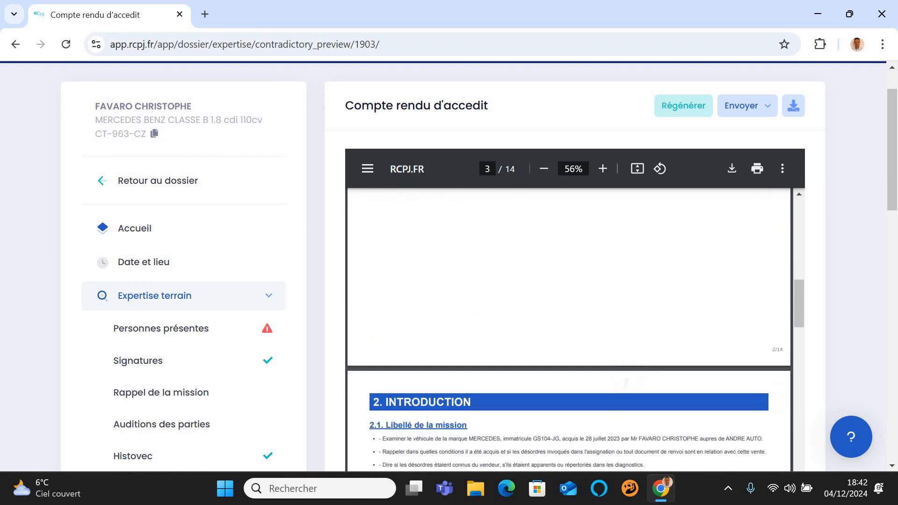
scroll(568, 327, down, 5)
scroll(569, 327, up, 1)
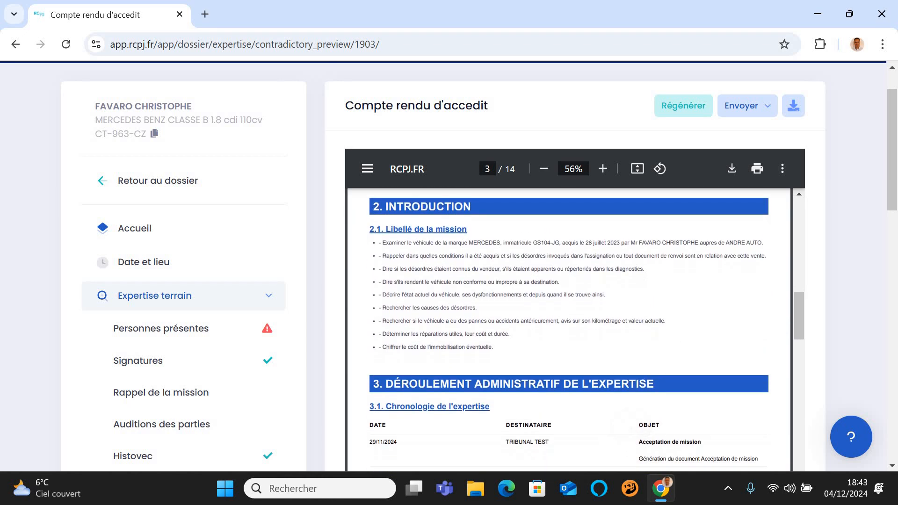
Step: Examine the report's sections 3 to 8, from the administrative chronology and parties through the vehicle identification to the Constatations photos
scroll(569, 327, down, 8)
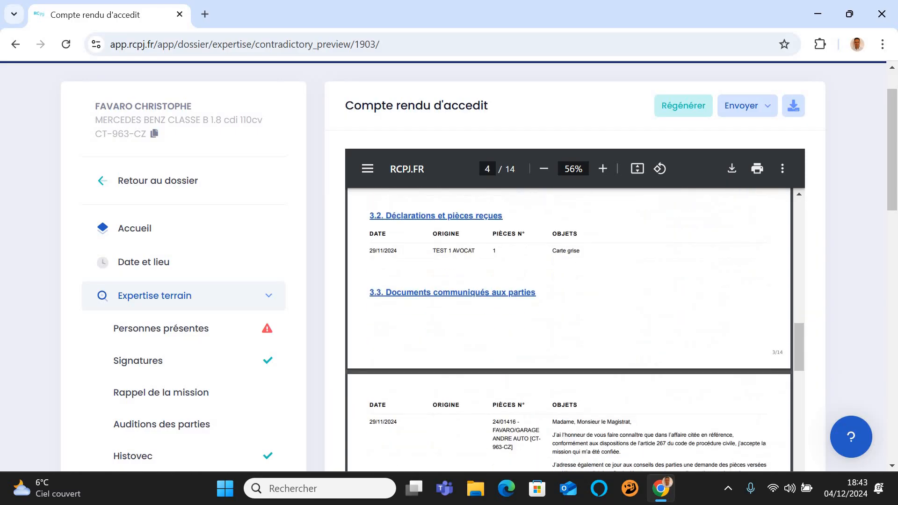
scroll(569, 327, down, 10)
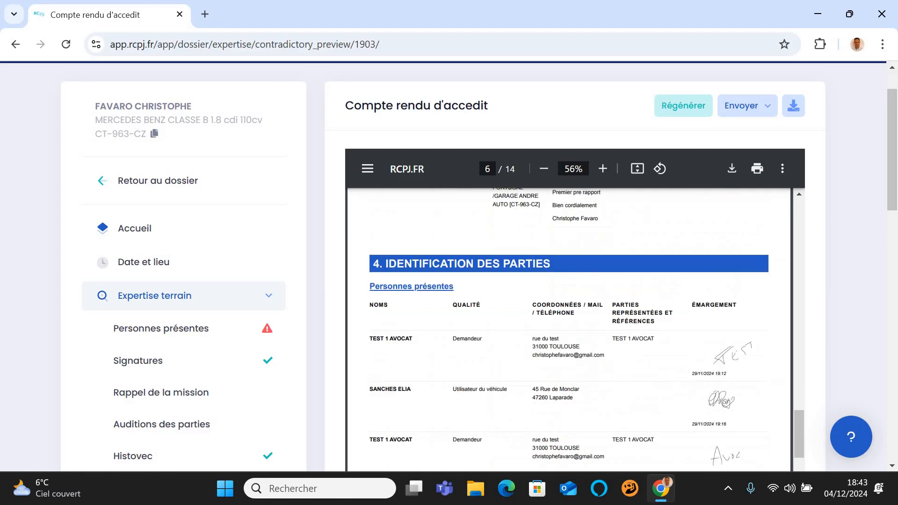
scroll(569, 328, down, 5)
scroll(568, 328, up, 4)
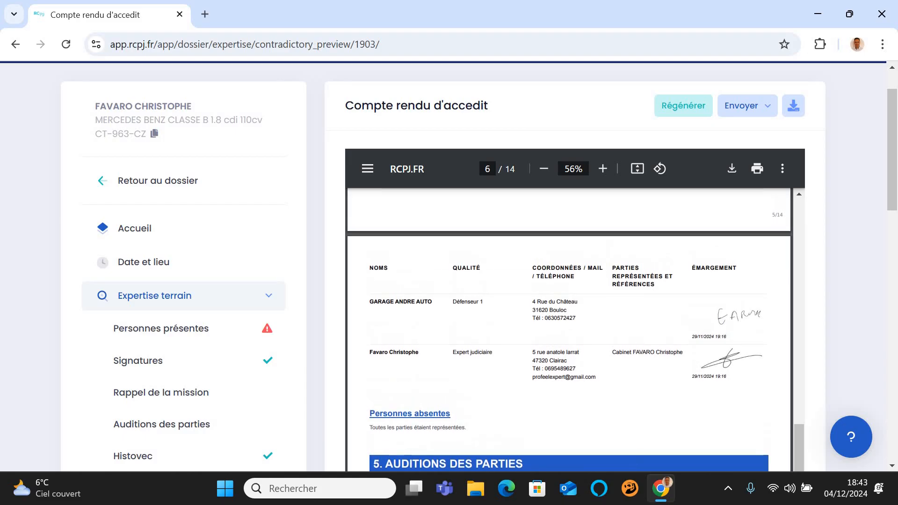
scroll(568, 328, down, 5)
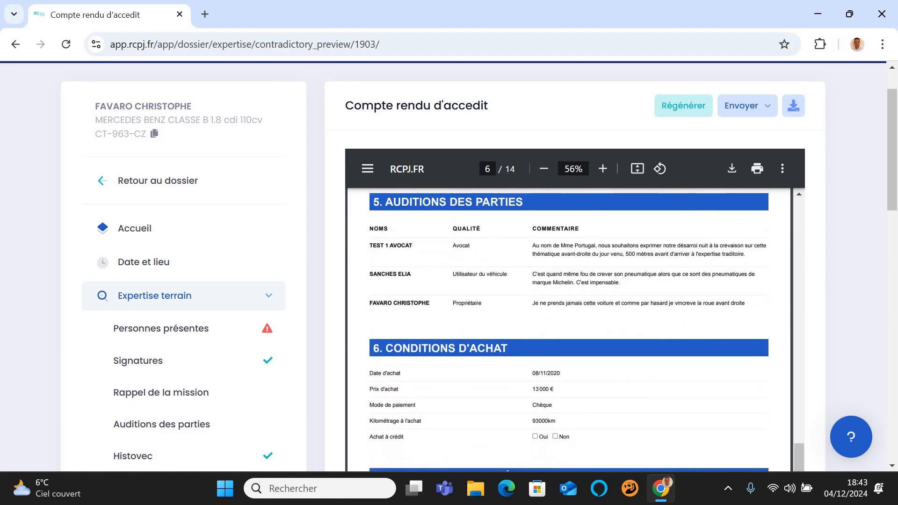
scroll(568, 327, down, 3)
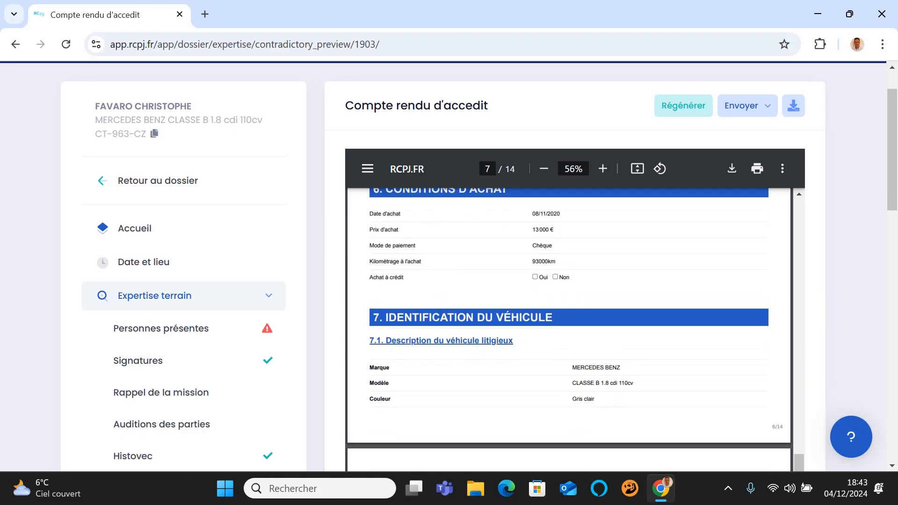
scroll(569, 327, down, 7)
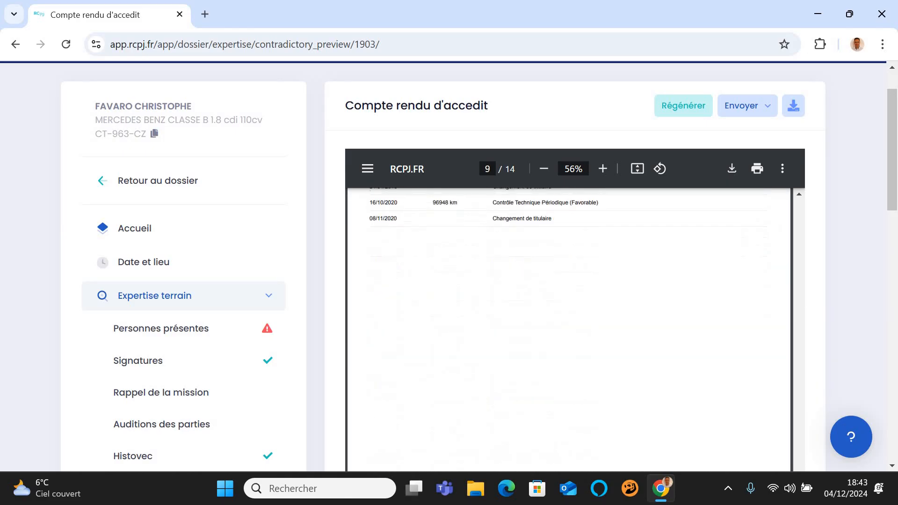
scroll(568, 328, down, 10)
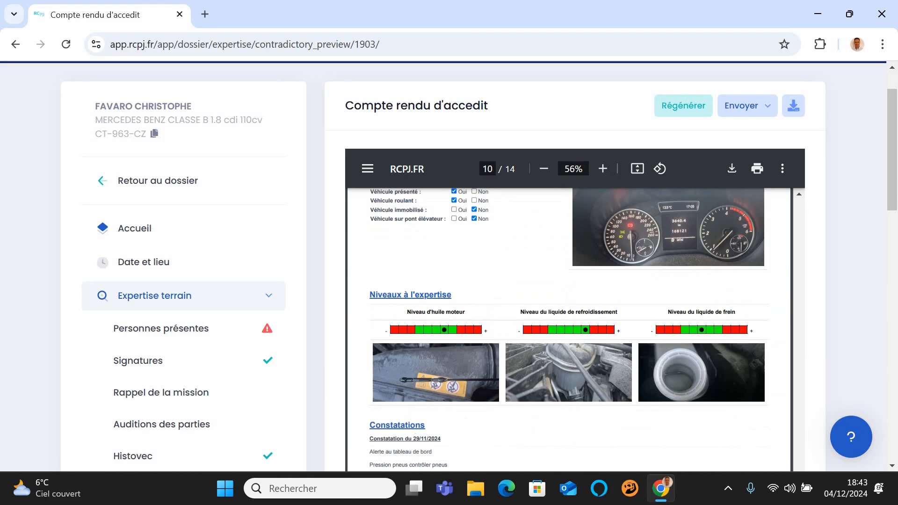
scroll(569, 328, down, 2)
scroll(569, 328, up, 2)
scroll(569, 328, down, 4)
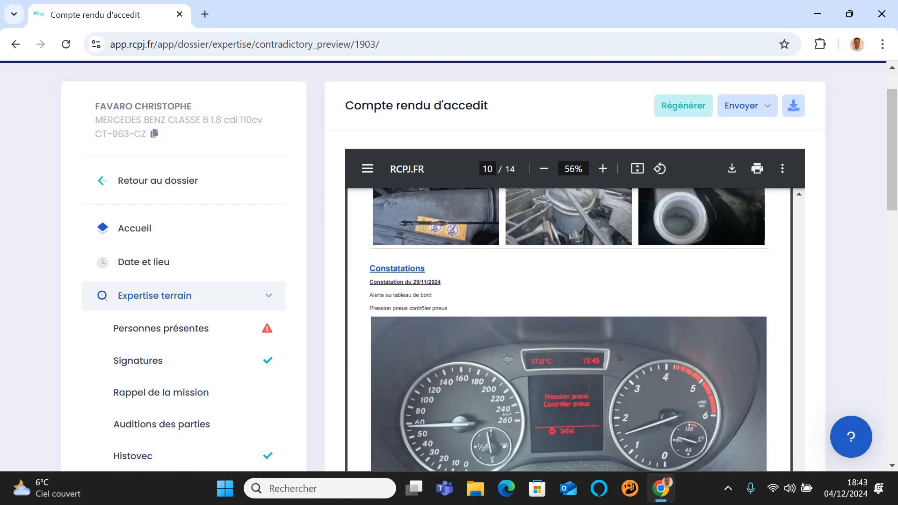
scroll(568, 328, down, 15)
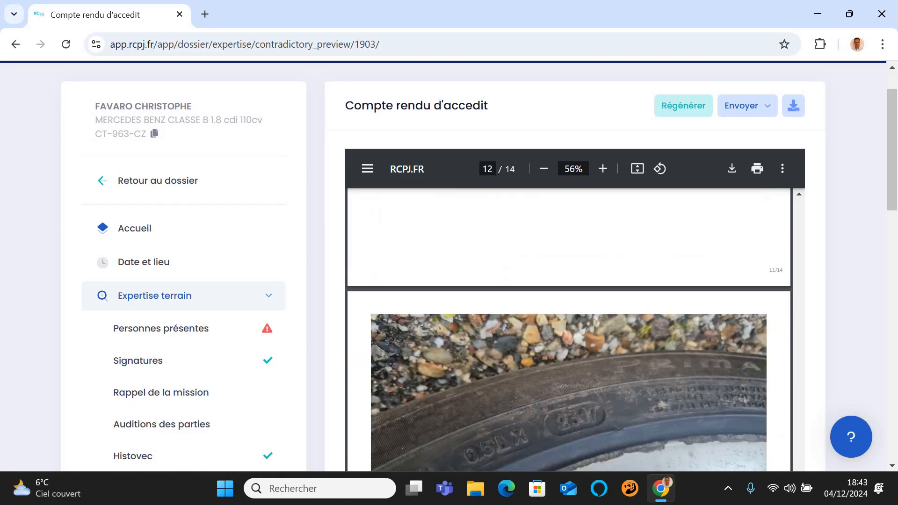
Step: Examine the report's closing sections, from the answers to the court's questions to the documents requested from the parties
scroll(568, 327, down, 8)
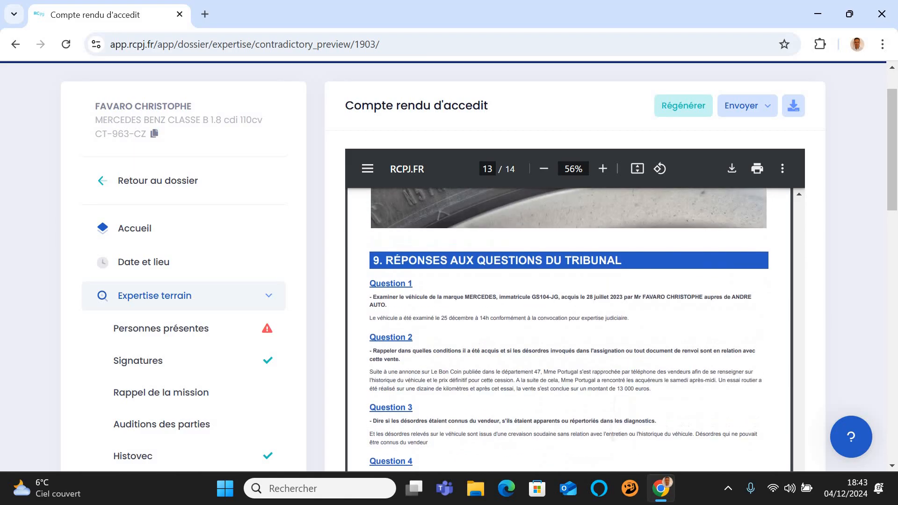
scroll(569, 327, down, 1)
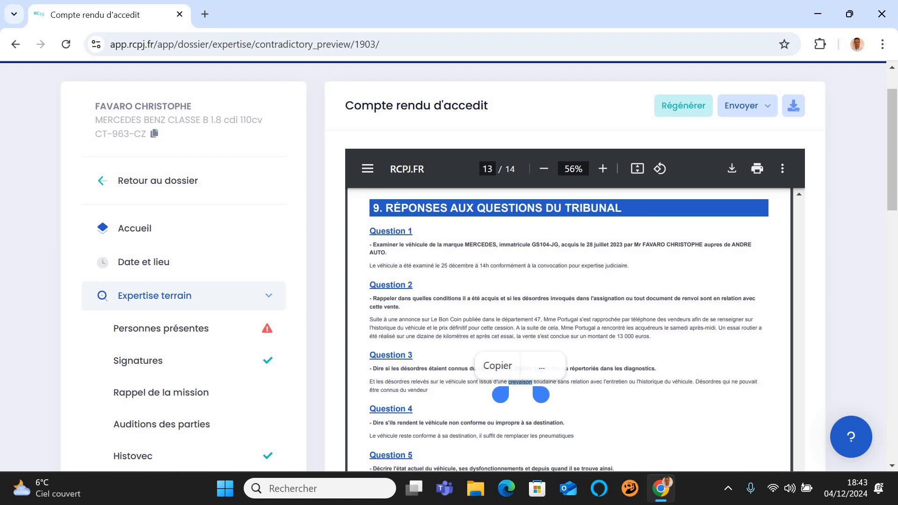
scroll(569, 328, down, 1)
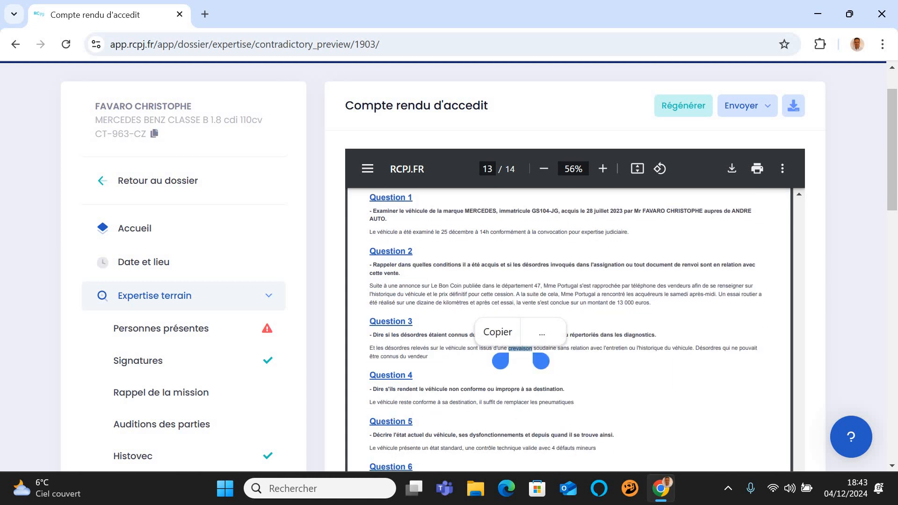
scroll(568, 328, down, 10)
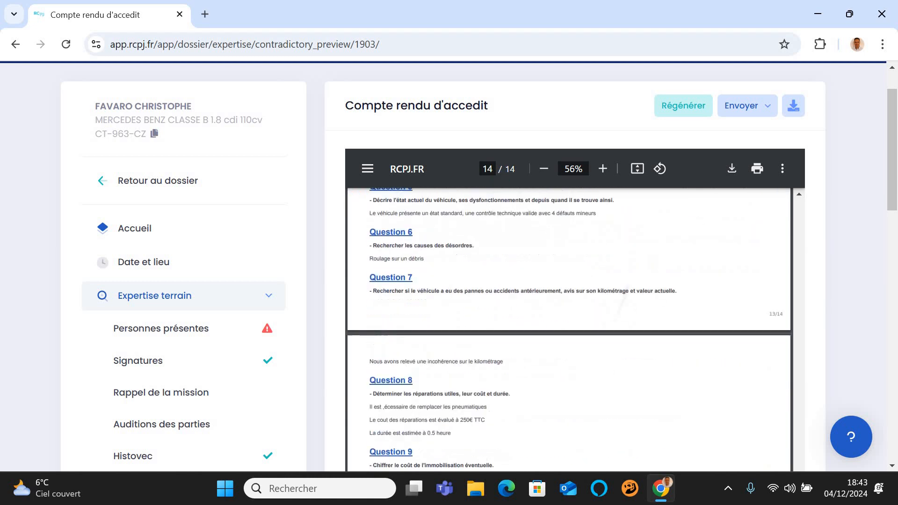
scroll(568, 327, down, 4)
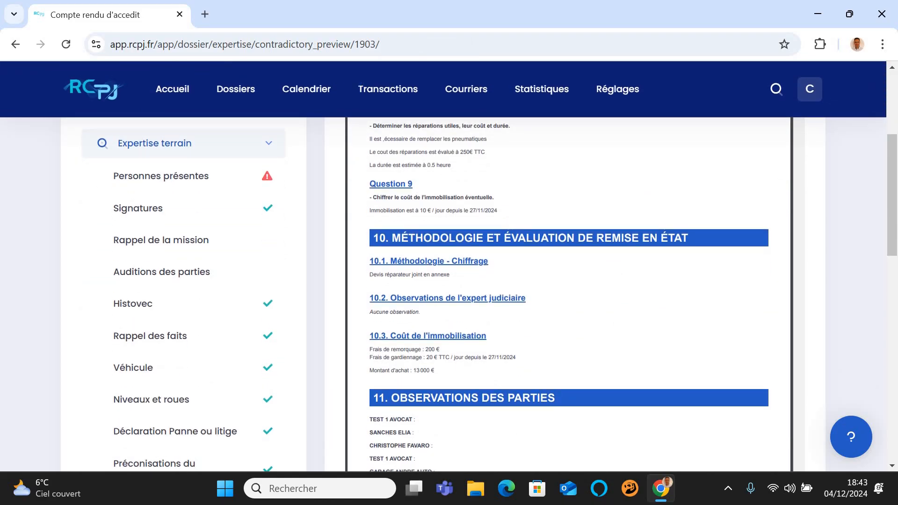
scroll(569, 328, down, 3)
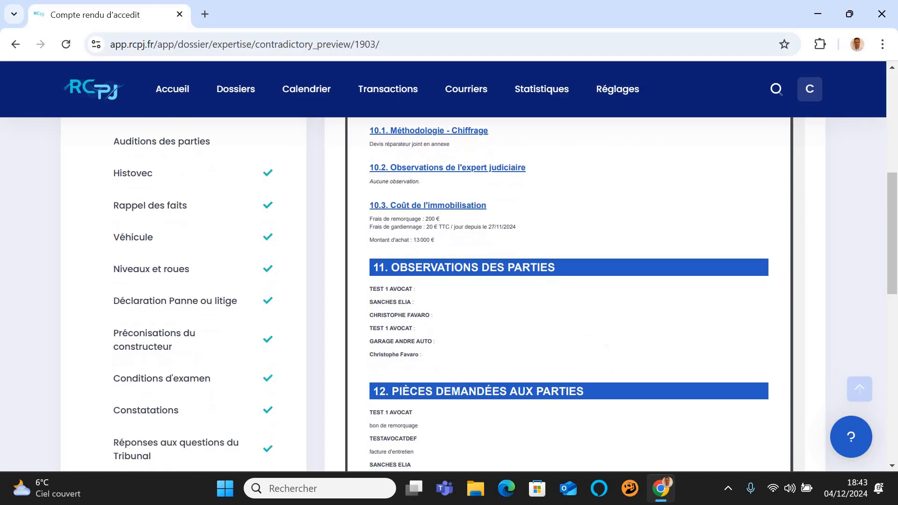
scroll(568, 327, down, 3)
scroll(569, 327, up, 5)
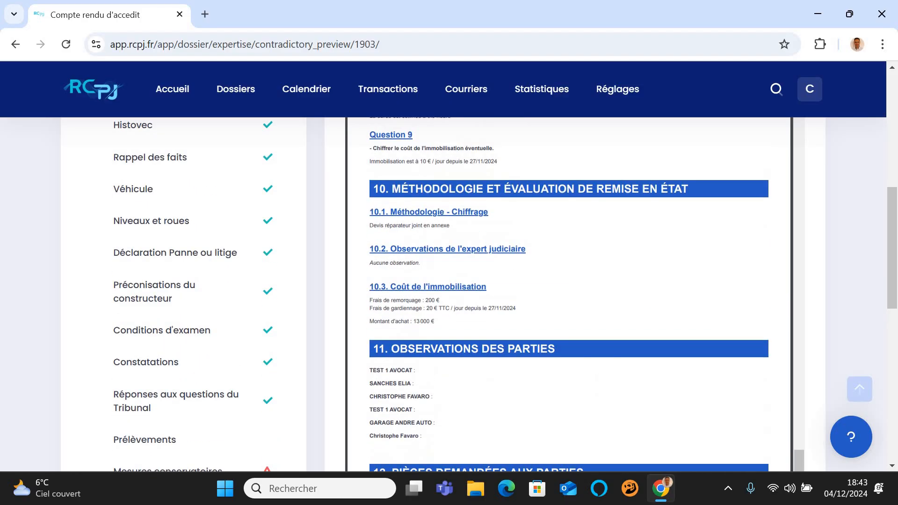
scroll(568, 327, up, 10)
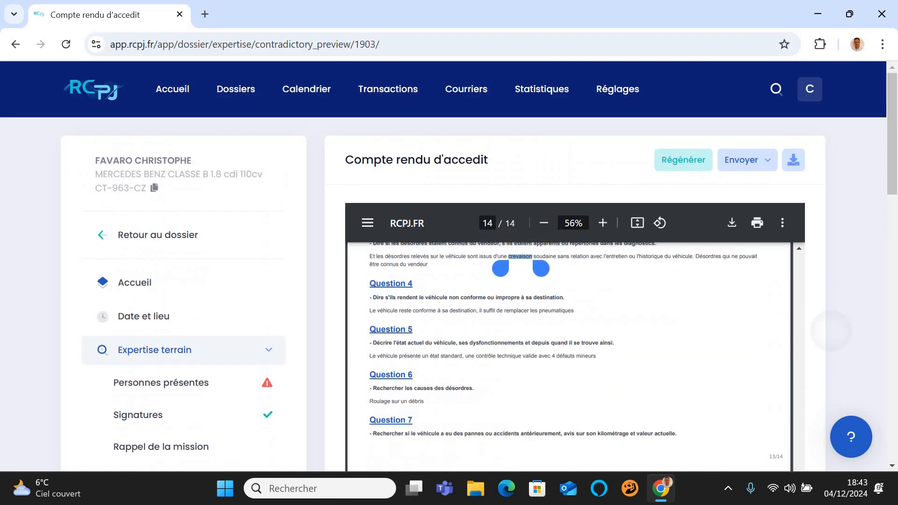
Step: Collapse the Expertise terrain stages and expand Rapport d'expertise to show its list of report sections
scroll(832, 331, down, 1)
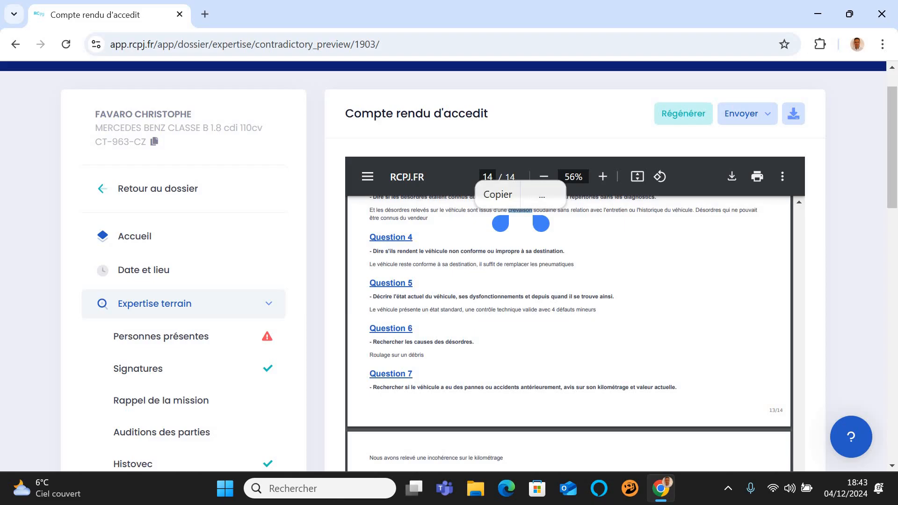
scroll(568, 281, down, 1)
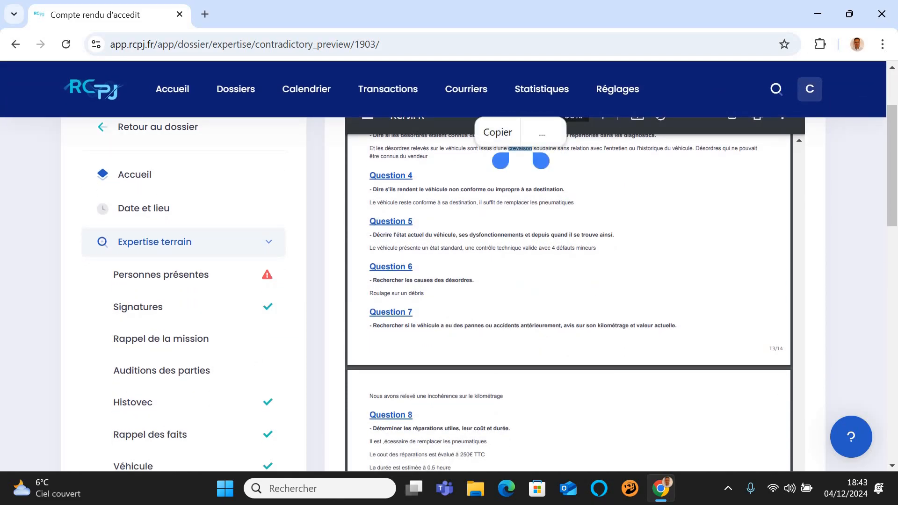
click(184, 242)
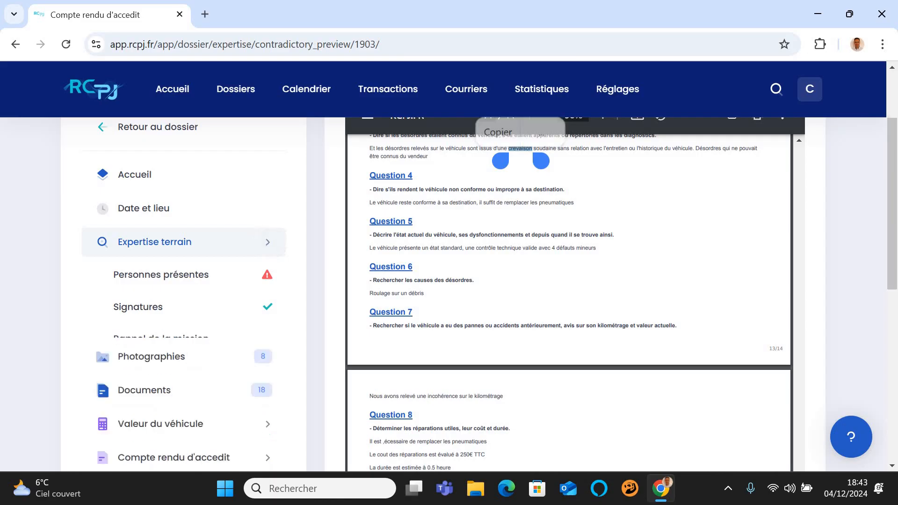
scroll(1, 256, down, 2)
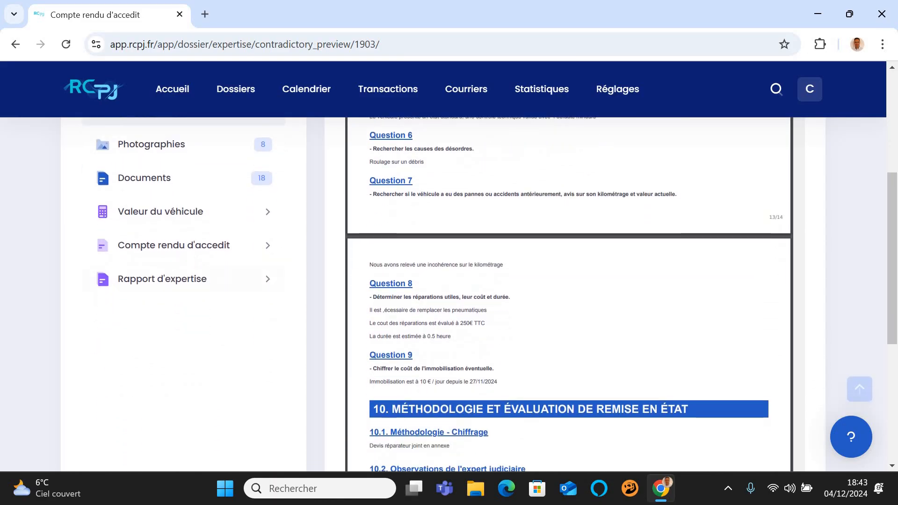
click(187, 281)
scroll(187, 281, down, 2)
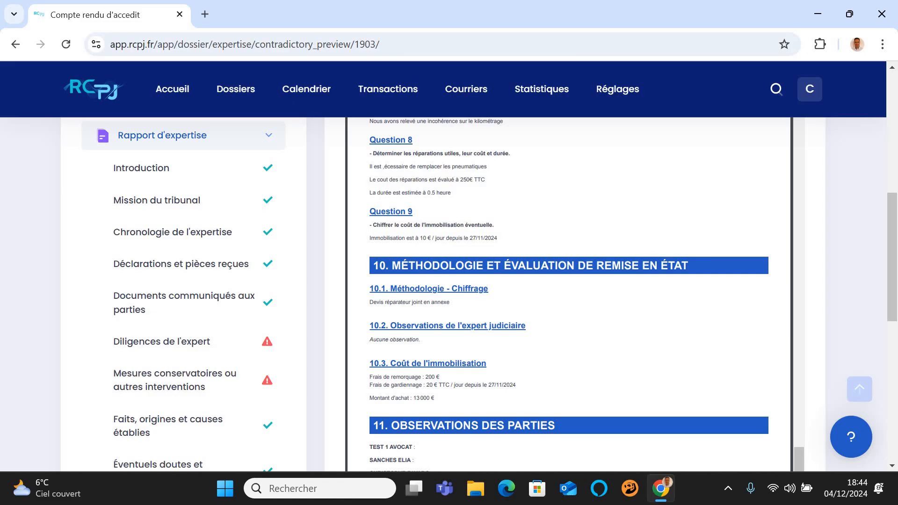
Step: Examine the Rapport d'expertise section list from Introduction through the tribunal questions and Conclusions to the final report entries
scroll(490, 294, down, 1)
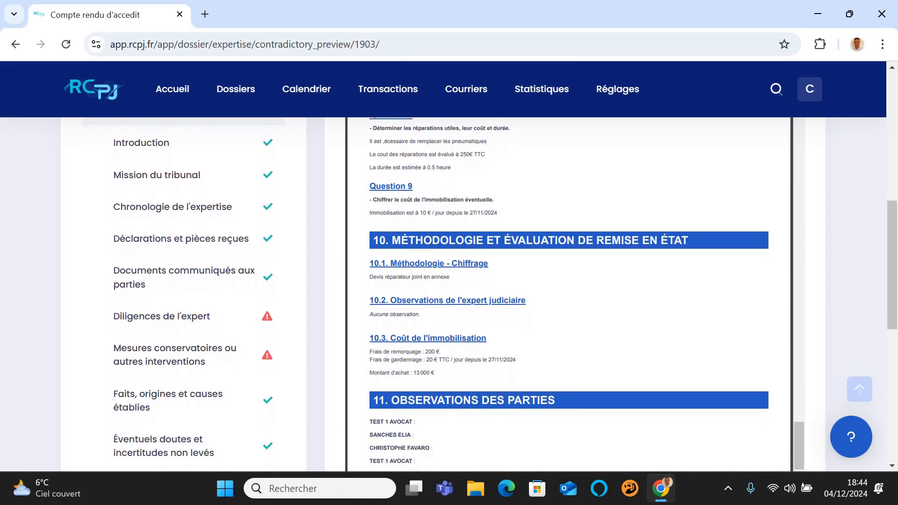
scroll(490, 293, down, 2)
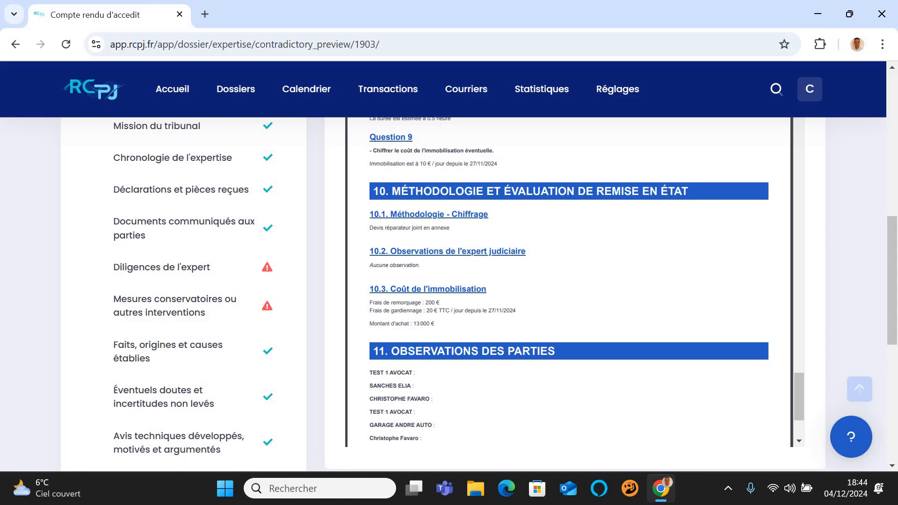
scroll(490, 294, down, 5)
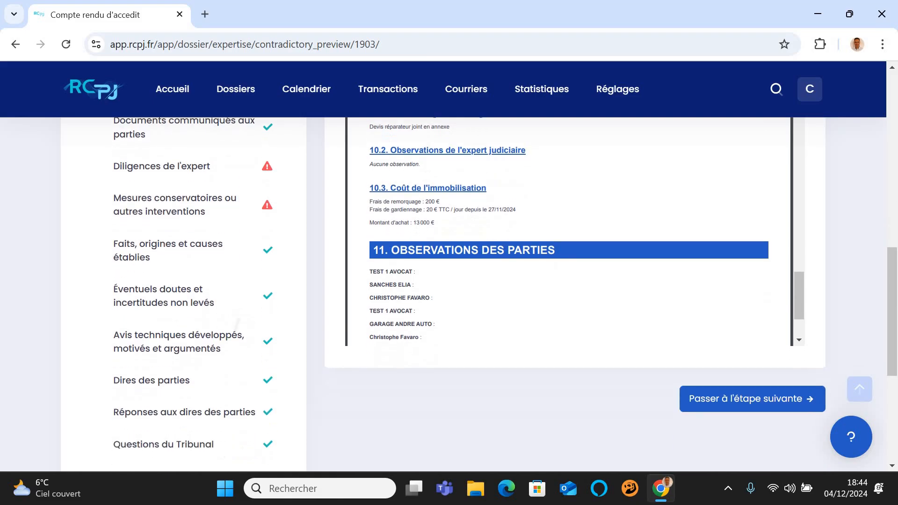
scroll(506, 294, up, 1)
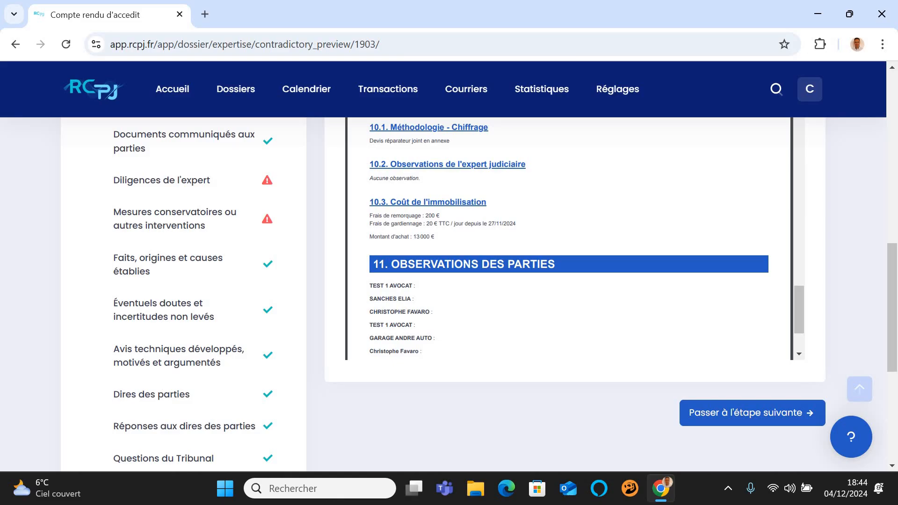
scroll(506, 294, down, 1)
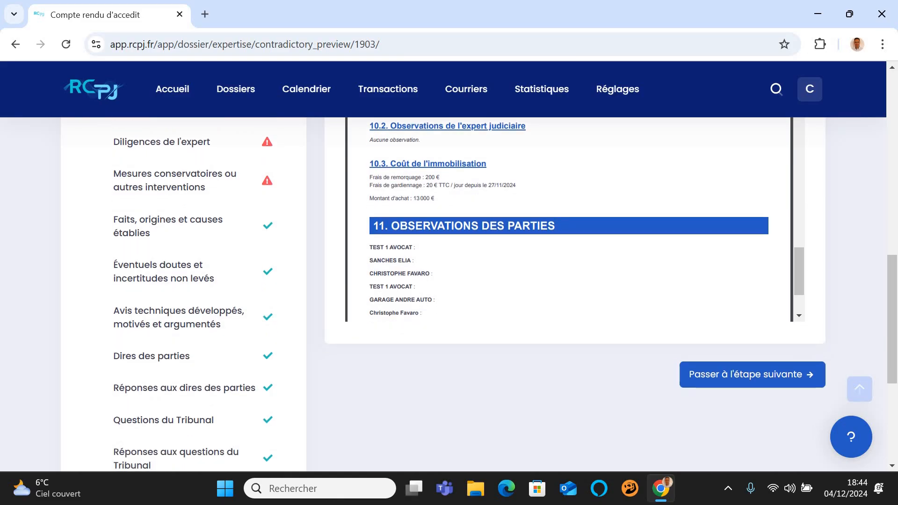
scroll(506, 294, down, 2)
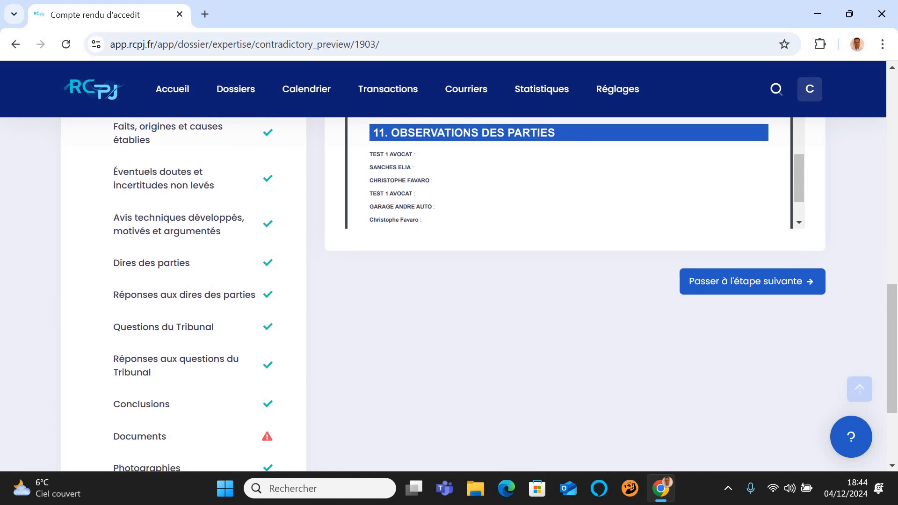
scroll(506, 295, down, 2)
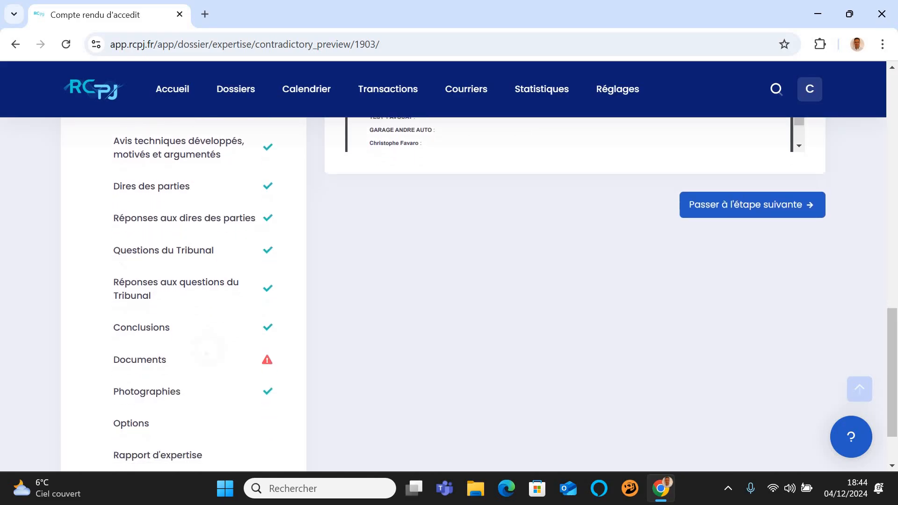
scroll(207, 348, down, 1)
Step: Open Réponses aux questions du Tribunal and review the expert's recorded answers to the court's questions
click(185, 253)
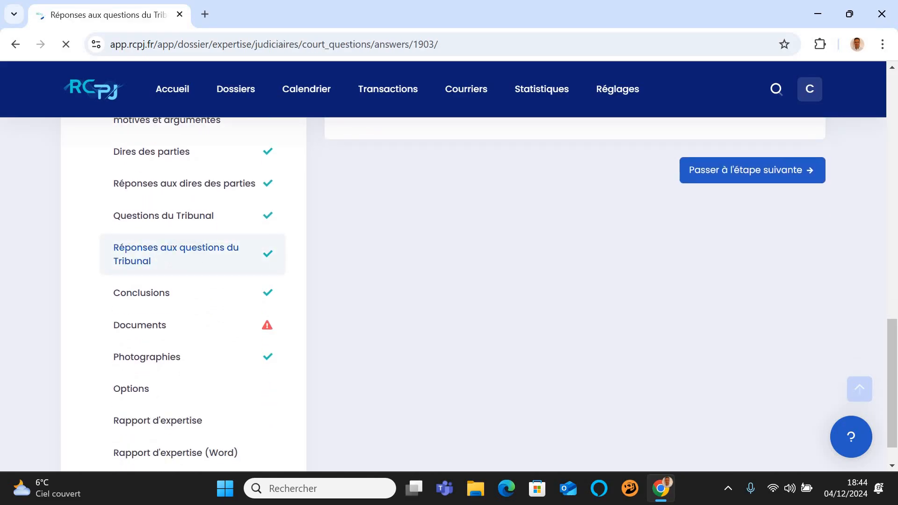
scroll(449, 295, down, 3)
scroll(490, 295, down, 2)
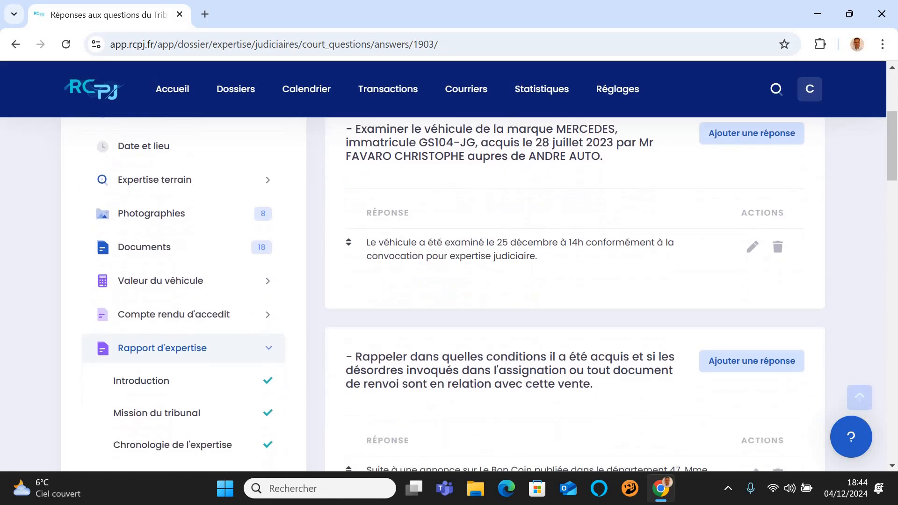
scroll(490, 294, down, 3)
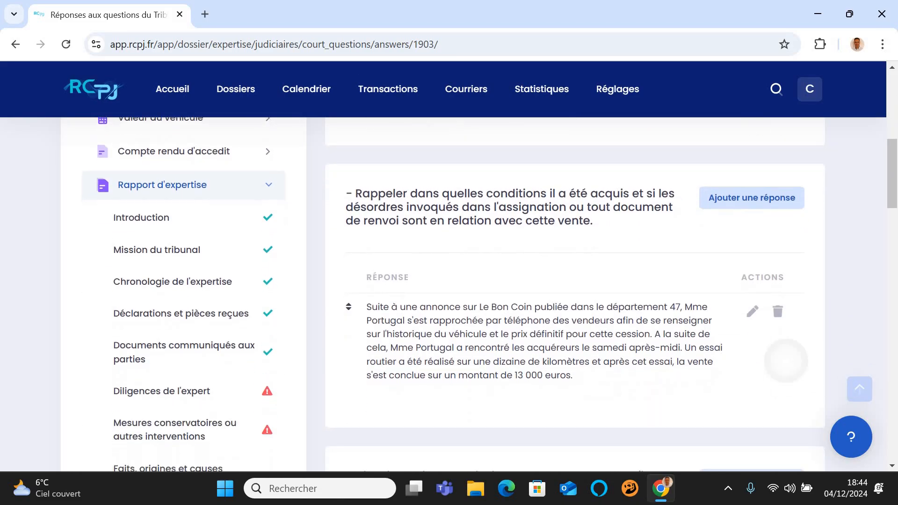
scroll(490, 295, down, 6)
scroll(575, 294, down, 5)
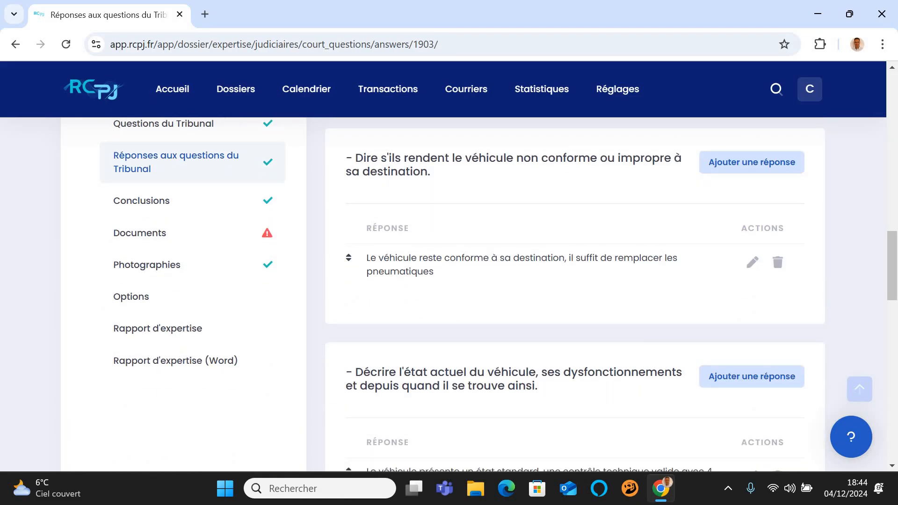
Step: Open the report's Conclusions section, review its text and validate it to move on to the documents to attach
click(167, 199)
scroll(443, 295, down, 1)
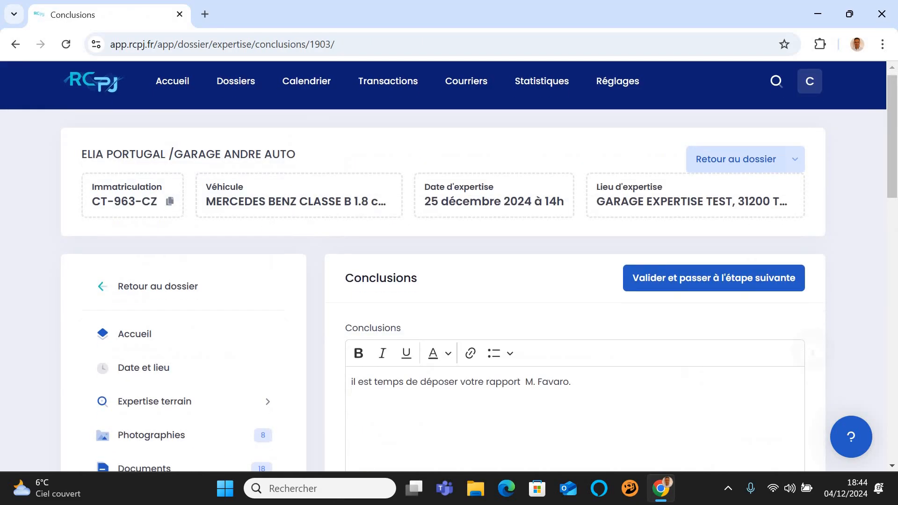
scroll(443, 295, down, 4)
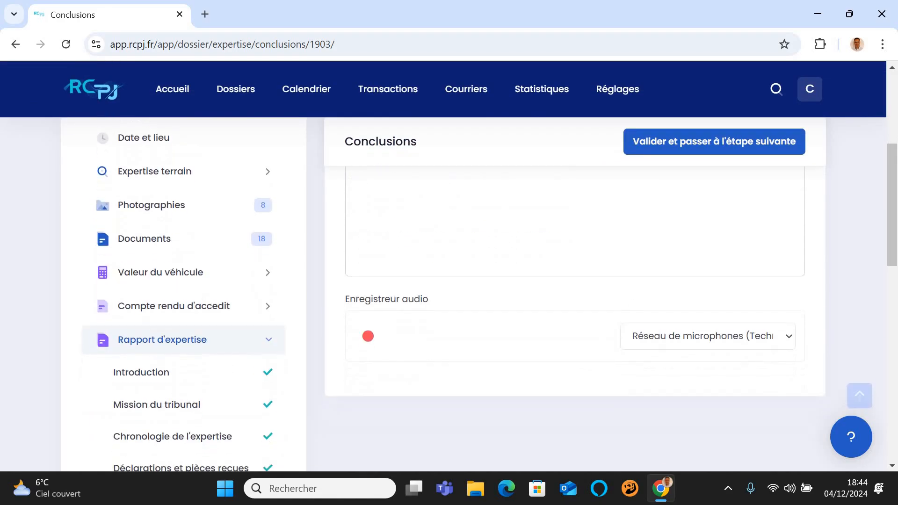
scroll(575, 295, down, 1)
click(715, 141)
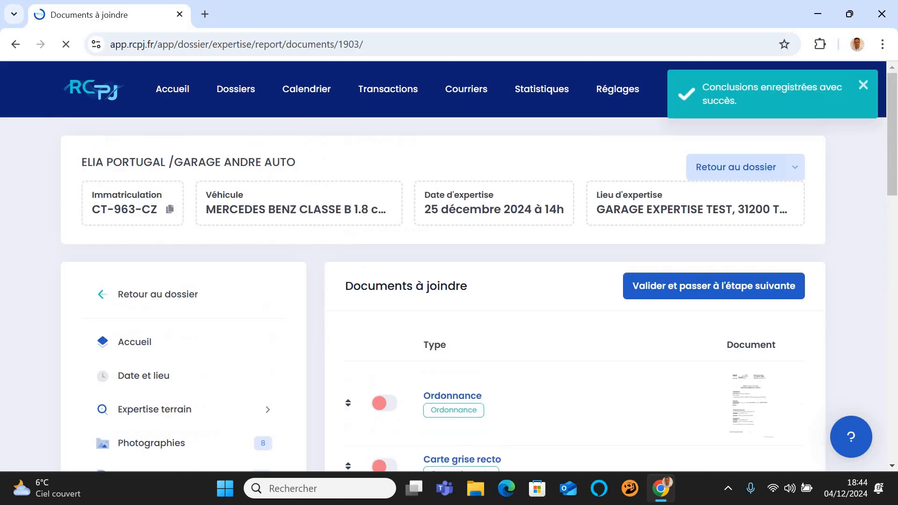
Step: Select Demande de document à avocat and Convenance de dates d'expertise as documents to attach to the report
scroll(443, 295, down, 9)
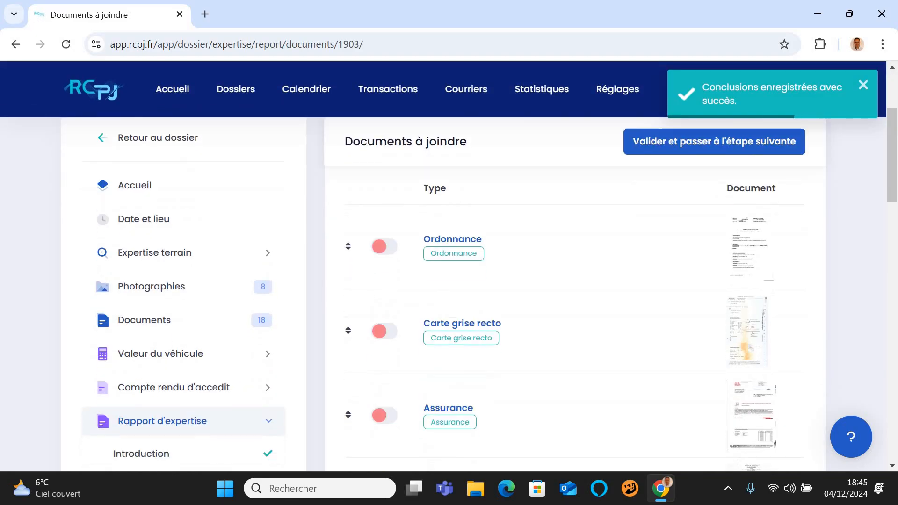
scroll(443, 295, down, 4)
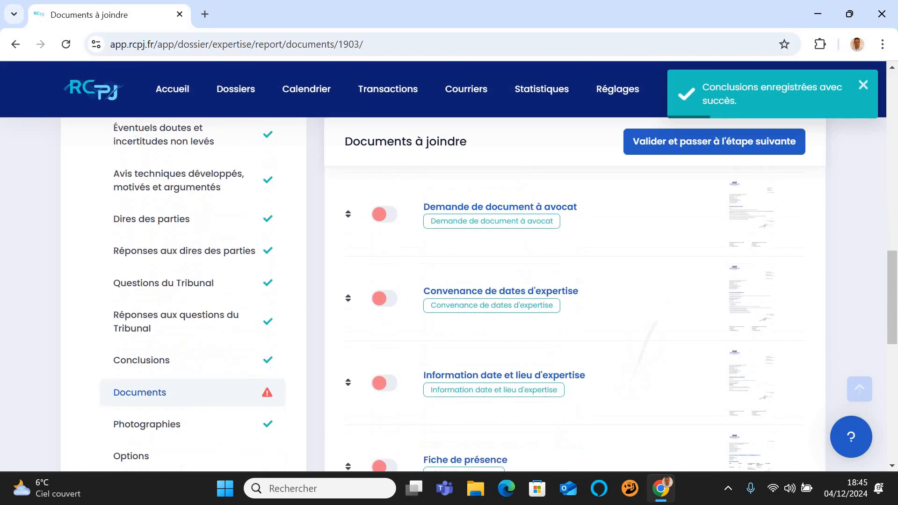
click(384, 213)
click(384, 298)
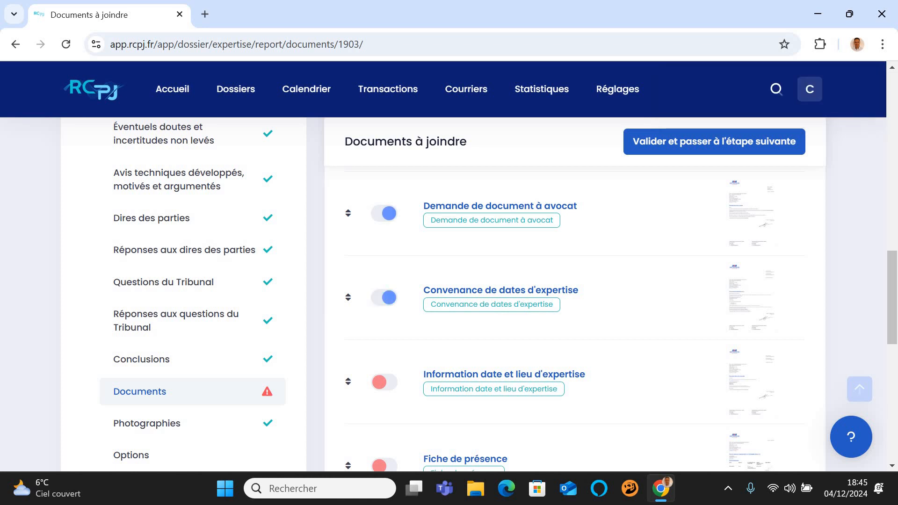
scroll(384, 298, up, 1)
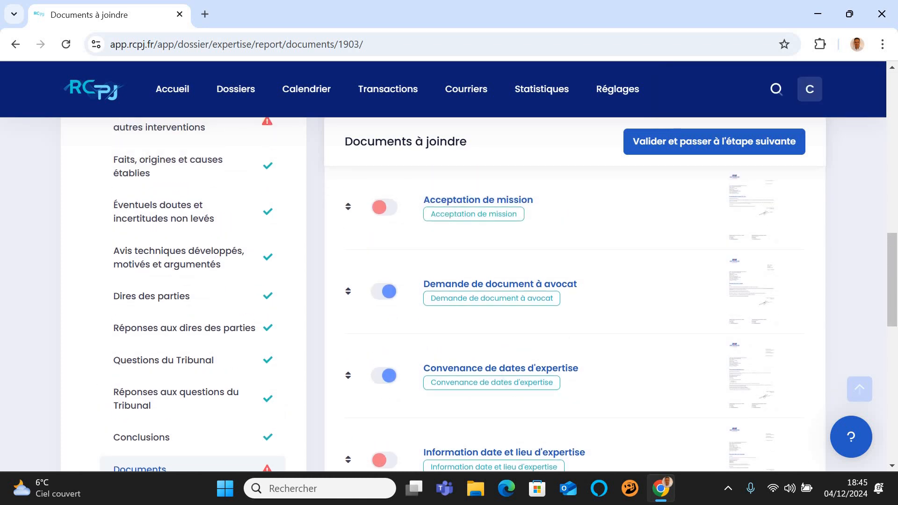
scroll(356, 339, down, 2)
scroll(356, 339, up, 1)
scroll(357, 339, down, 1)
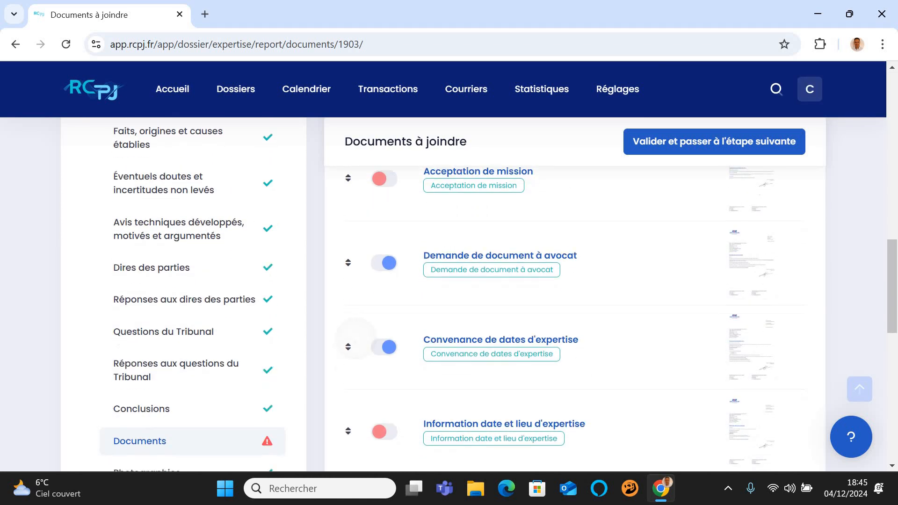
Step: Enable generation of a separate rapport d'annexes and validate the Documents à joindre stage
scroll(356, 339, up, 1)
scroll(575, 318, down, 10)
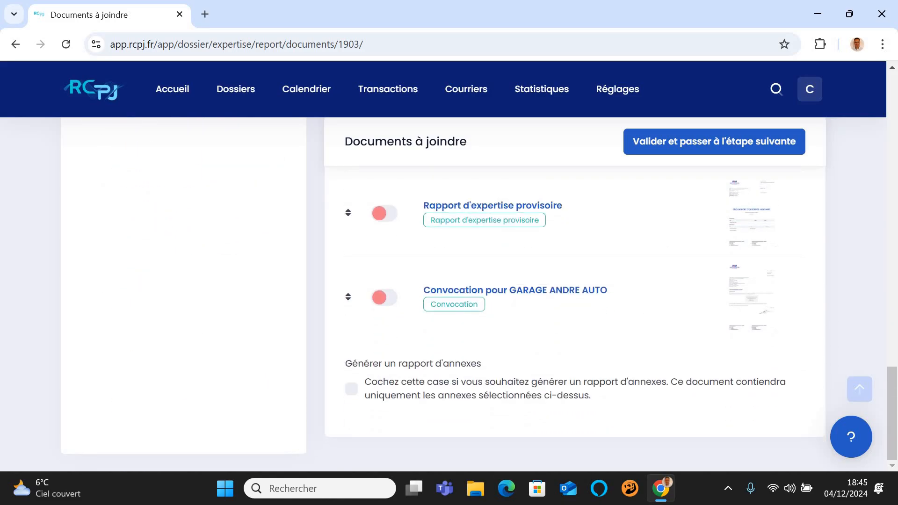
click(351, 390)
click(714, 142)
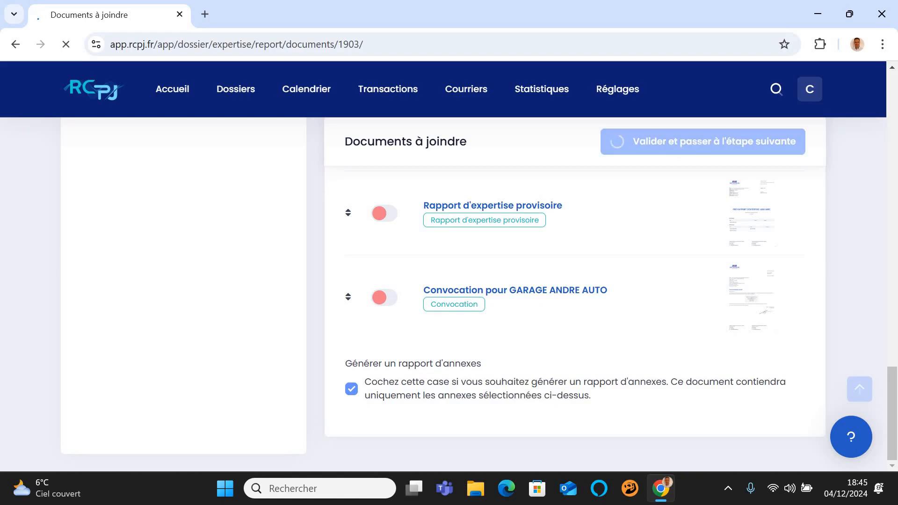
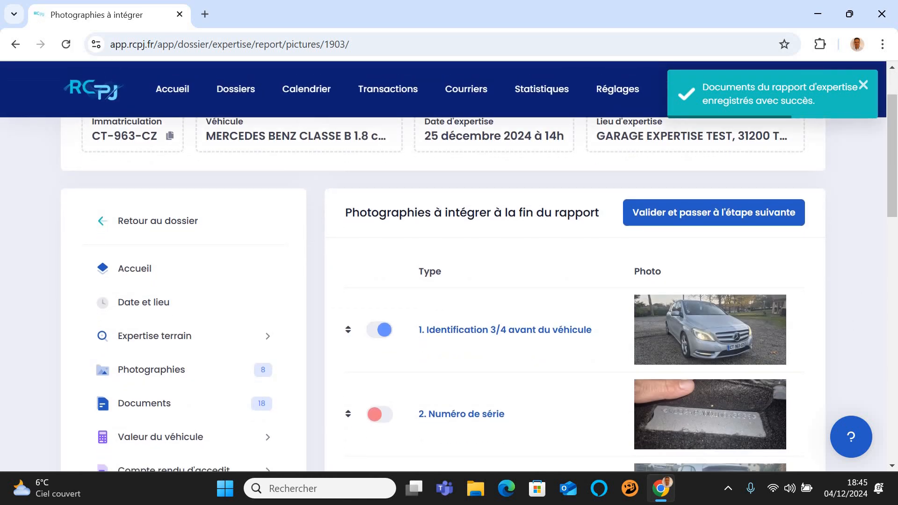
Step: Validate the photographs to integrate at the end of the report and review the report's Options settings and section list
click(712, 211)
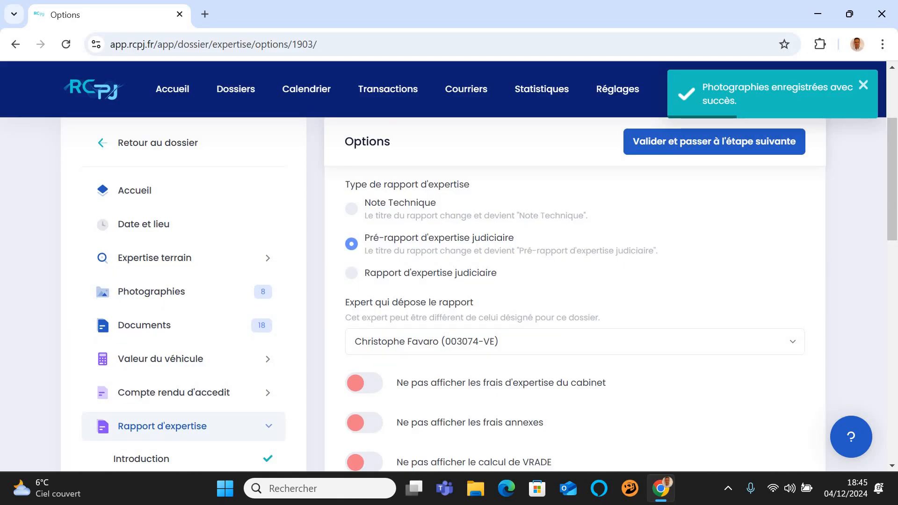
scroll(575, 299, down, 2)
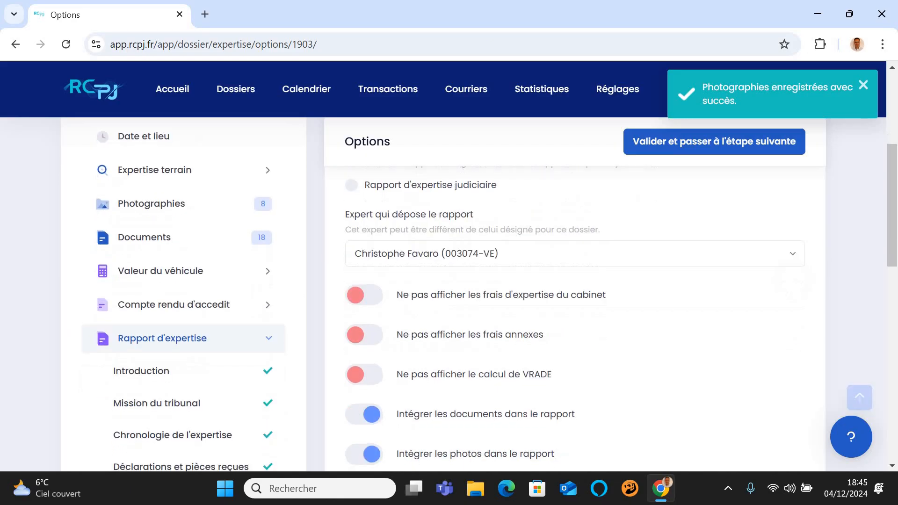
scroll(575, 299, down, 1)
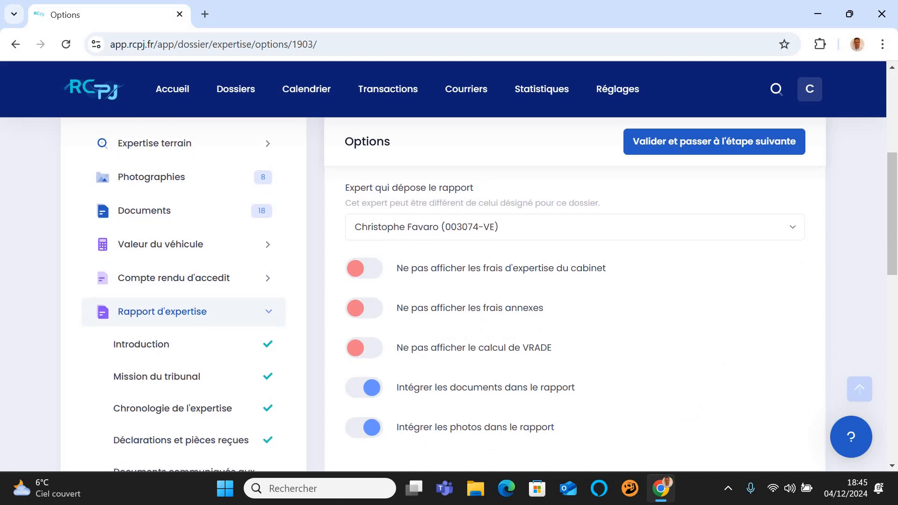
scroll(692, 411, down, 1)
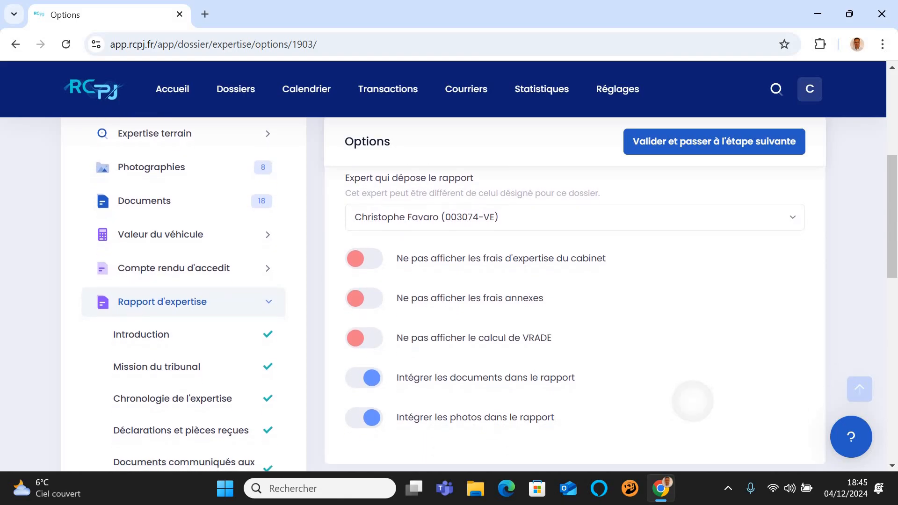
scroll(692, 401, down, 3)
scroll(693, 401, up, 3)
scroll(693, 401, down, 2)
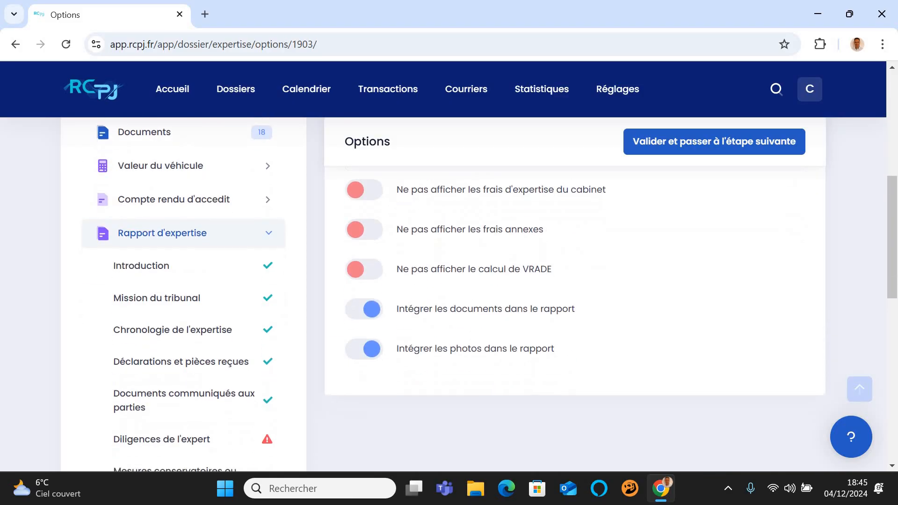
scroll(692, 401, down, 8)
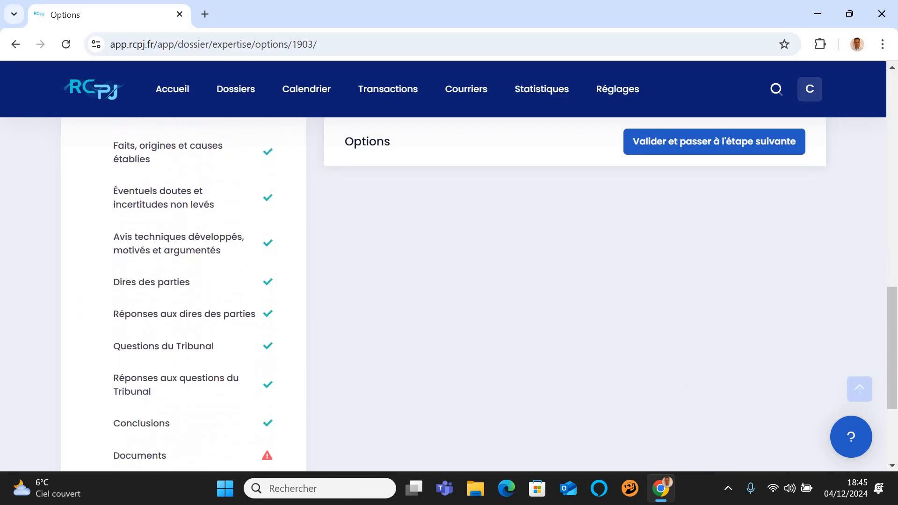
scroll(692, 401, down, 4)
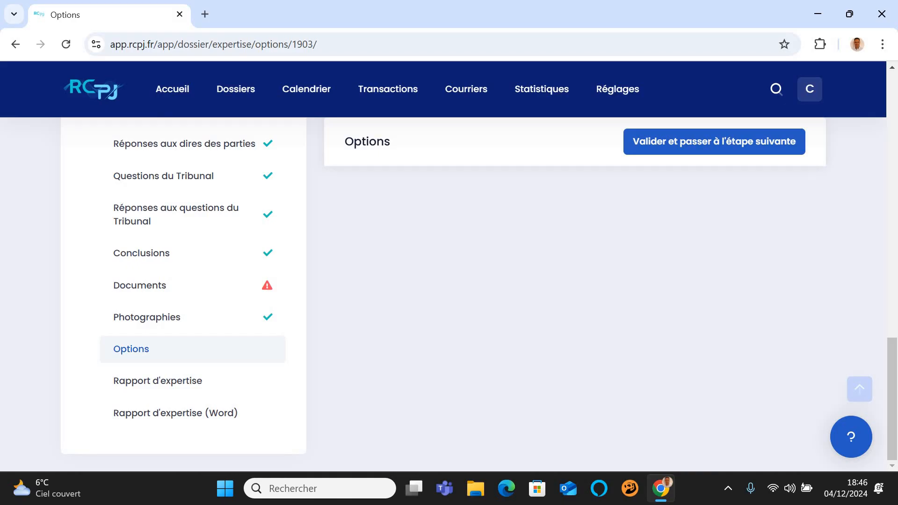
scroll(183, 290, up, 1)
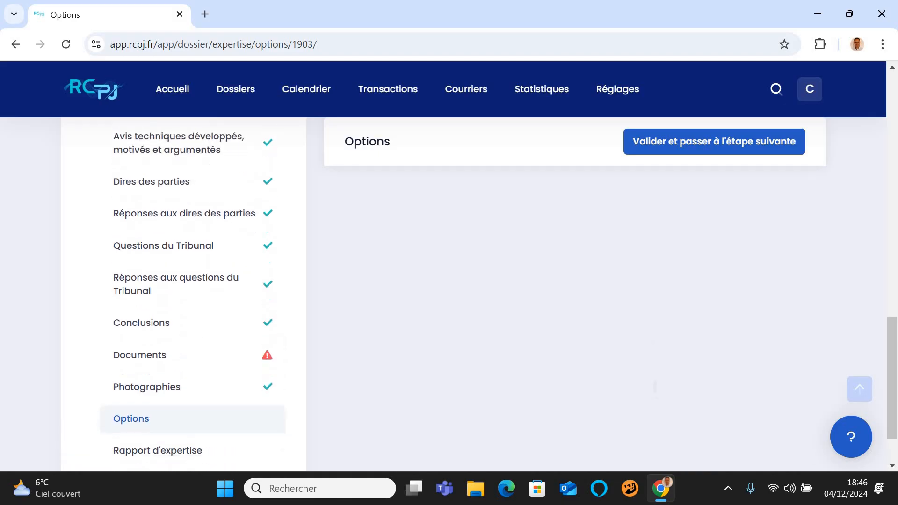
scroll(449, 295, up, 10)
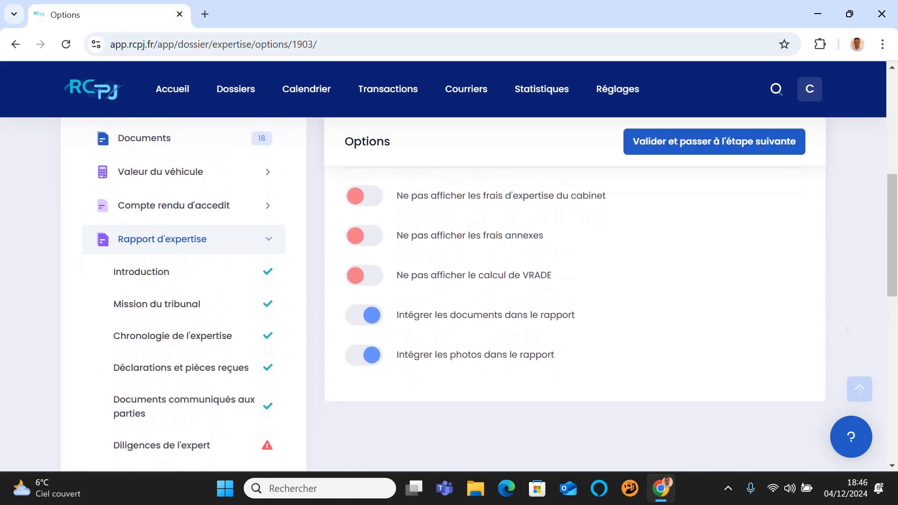
scroll(449, 294, down, 1)
Step: Validate the report options to generate the Pré-rapport d'expertise judiciaire document
click(714, 142)
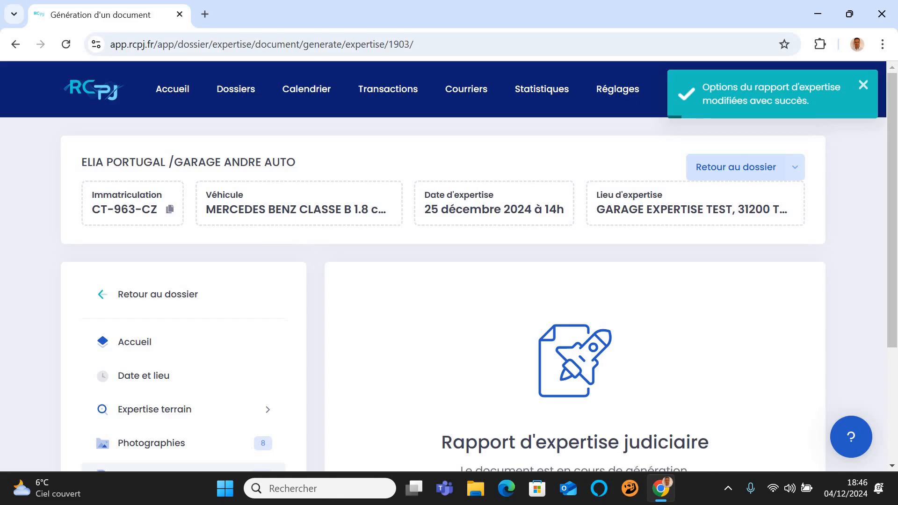
scroll(449, 280, down, 3)
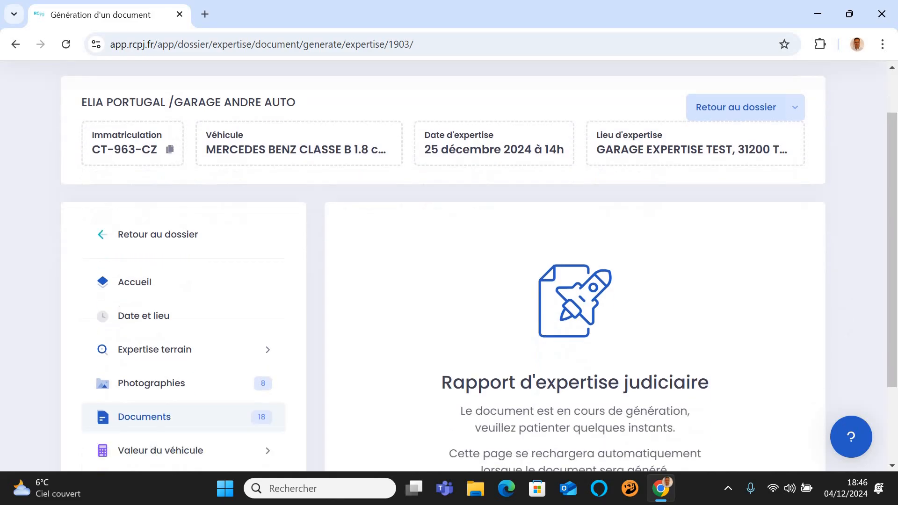
scroll(449, 281, down, 1)
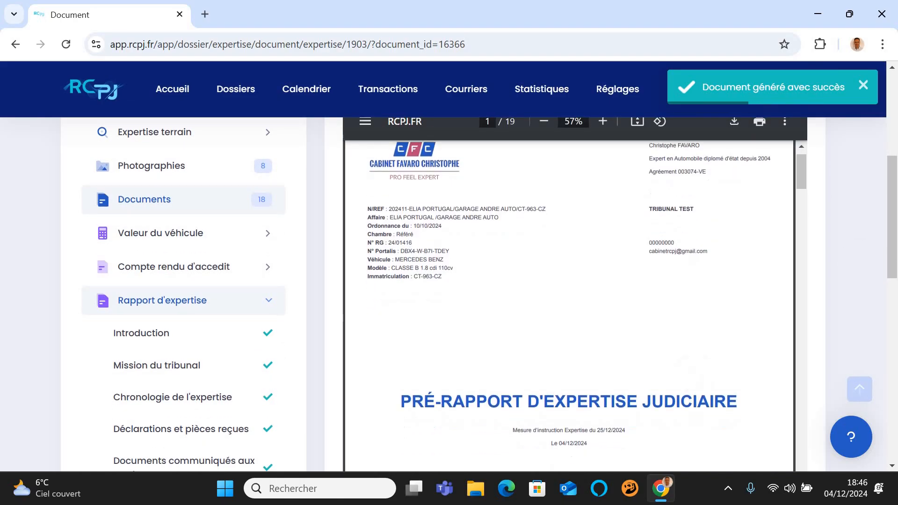
Step: Read through the generated pre-report from the cover page and table of contents to the vehicle history, inspection findings and tyre photos
scroll(569, 304, down, 10)
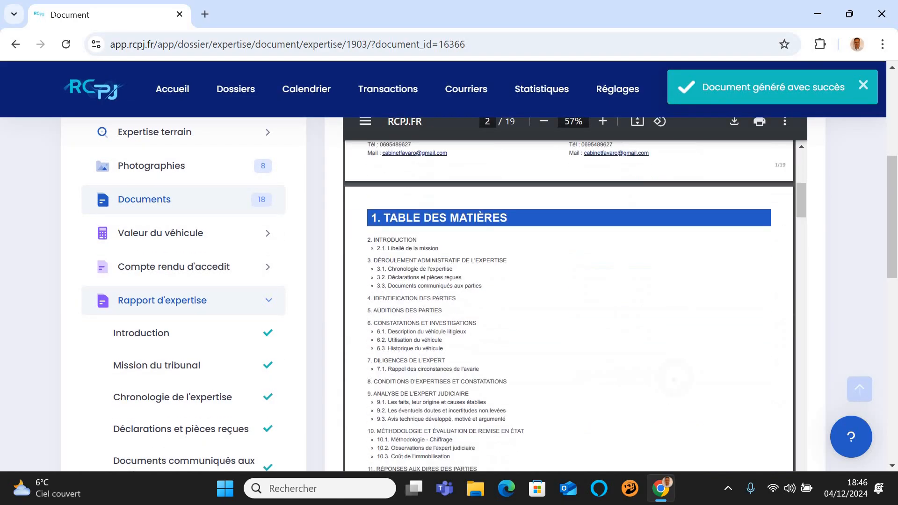
scroll(569, 304, down, 12)
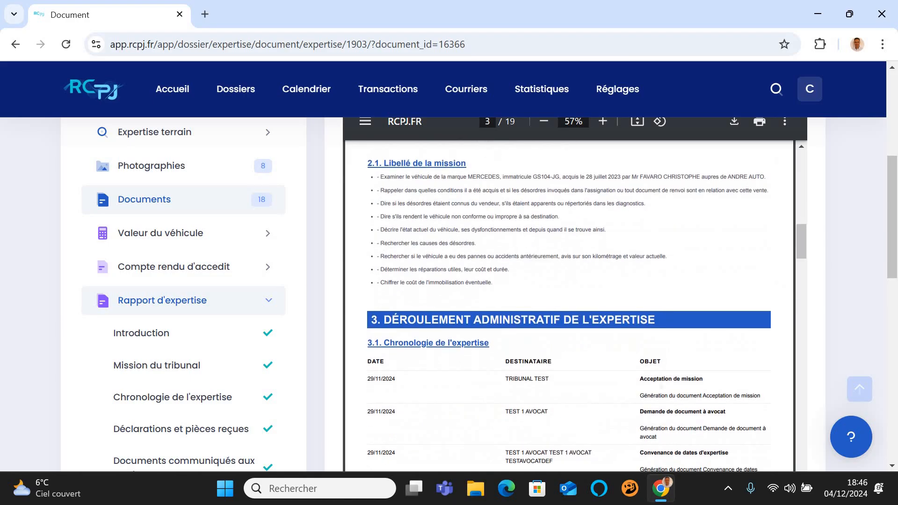
scroll(569, 304, down, 10)
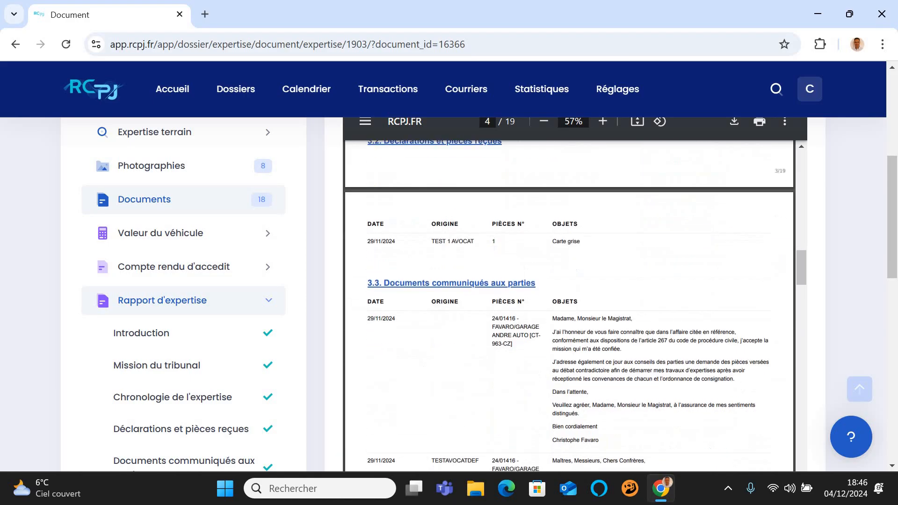
scroll(569, 304, down, 12)
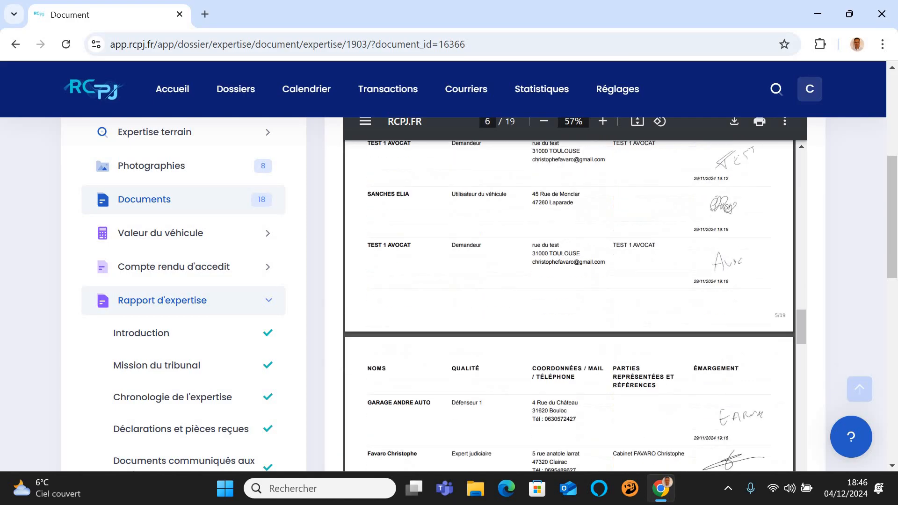
scroll(569, 304, down, 12)
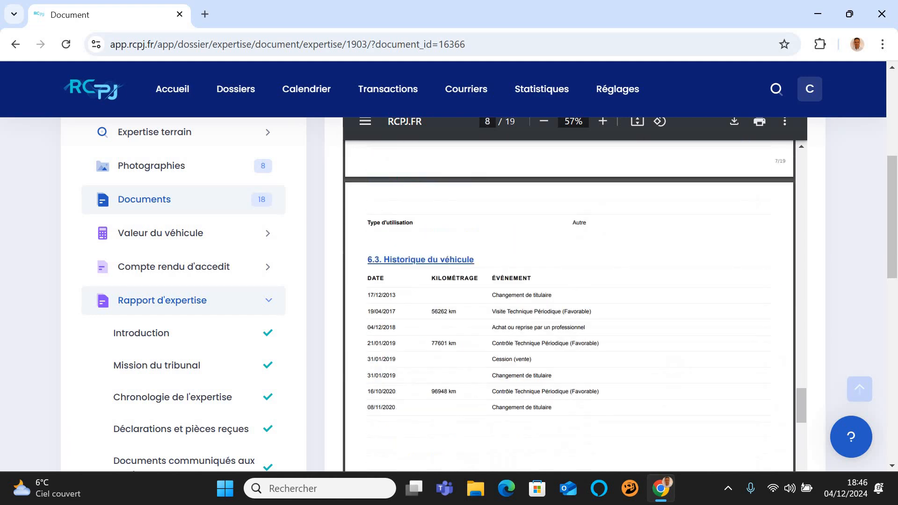
scroll(569, 304, down, 12)
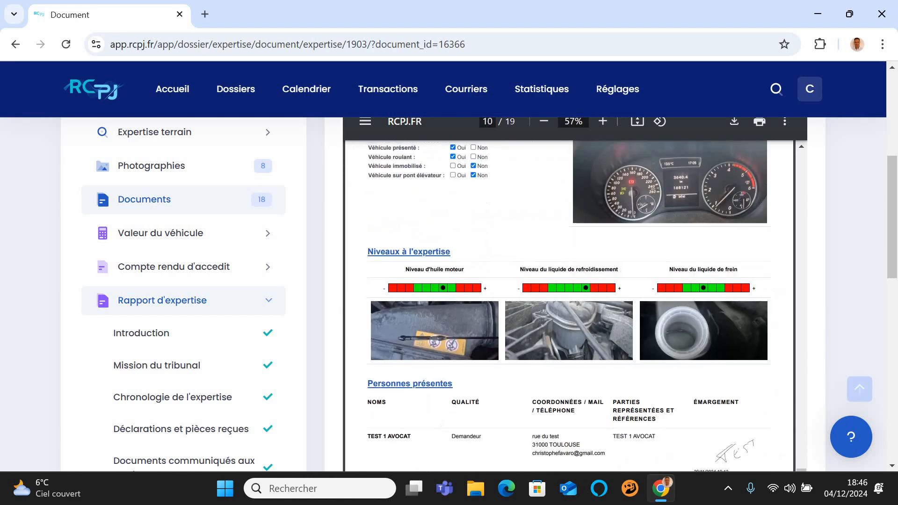
scroll(569, 304, down, 3)
scroll(569, 304, down, 3)
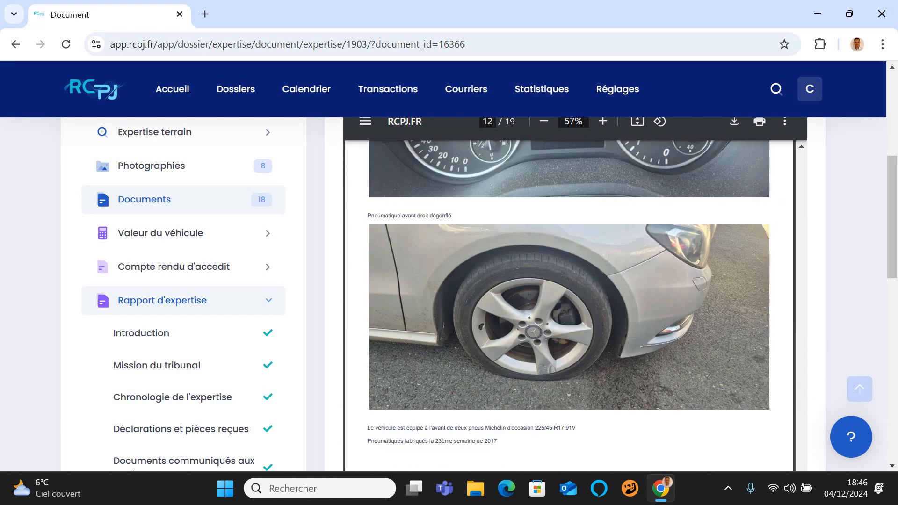
scroll(569, 304, down, 9)
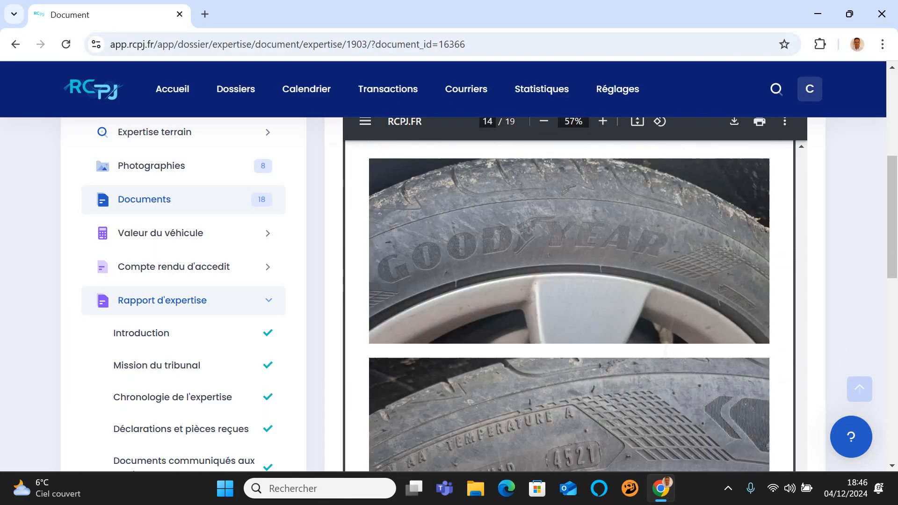
scroll(569, 305, down, 7)
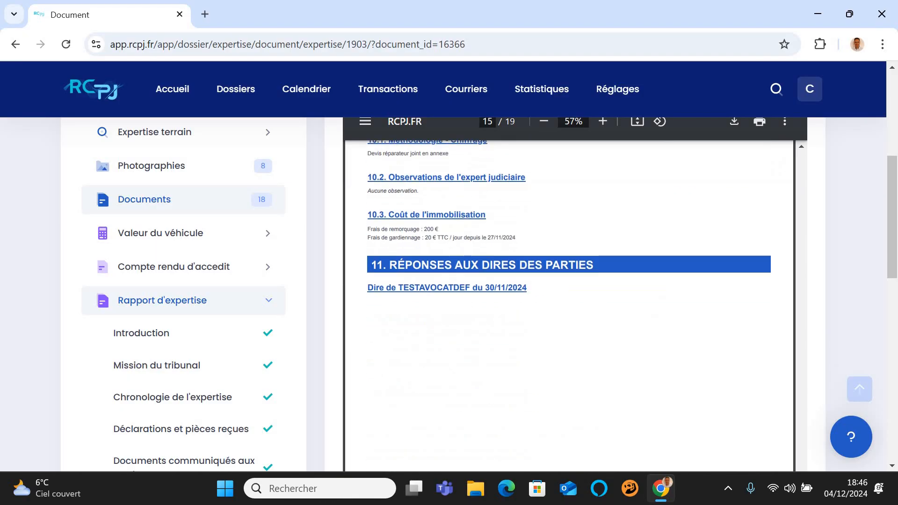
Step: Review the pre-report's answers to the court's questions and the scanned statement in the responses to the parties
scroll(569, 304, down, 15)
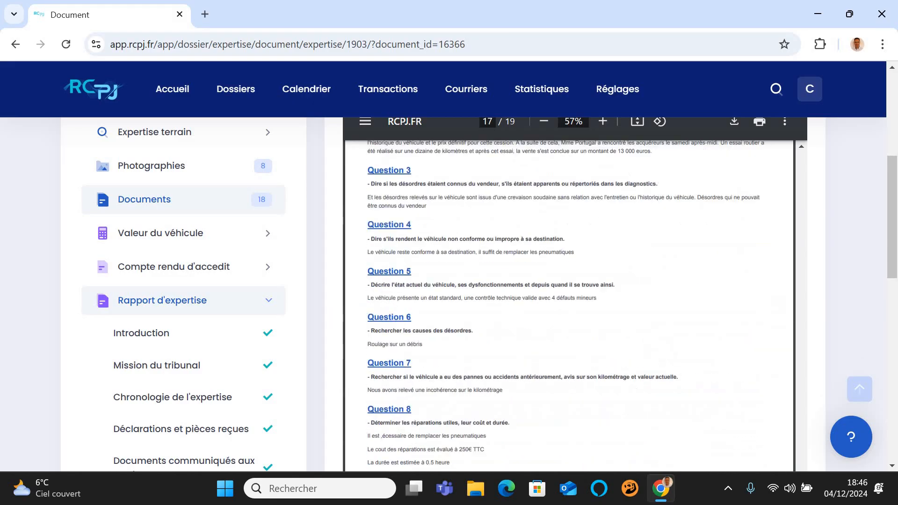
scroll(569, 304, down, 5)
scroll(569, 305, up, 15)
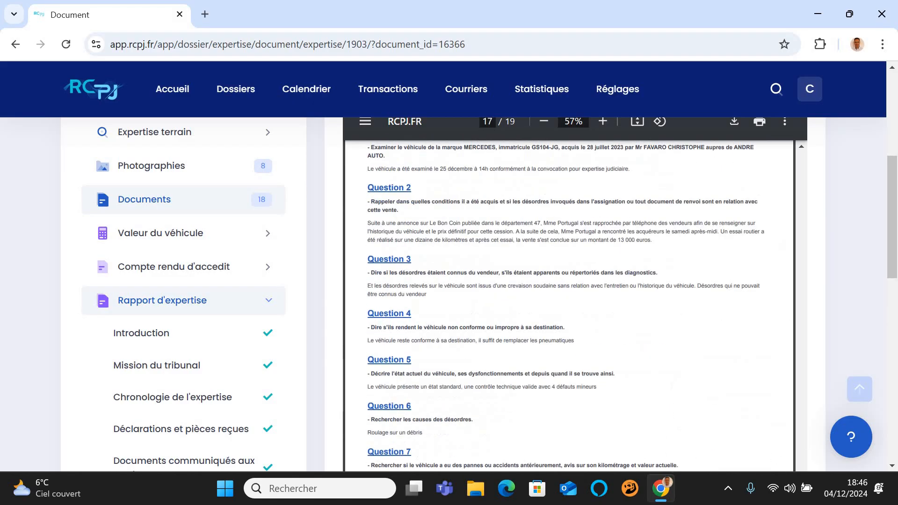
scroll(449, 266, down, 4)
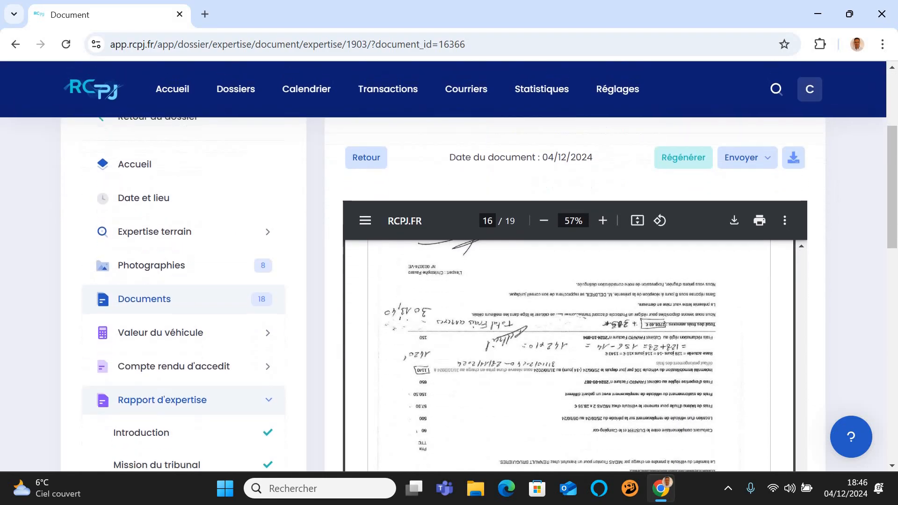
scroll(491, 294, down, 12)
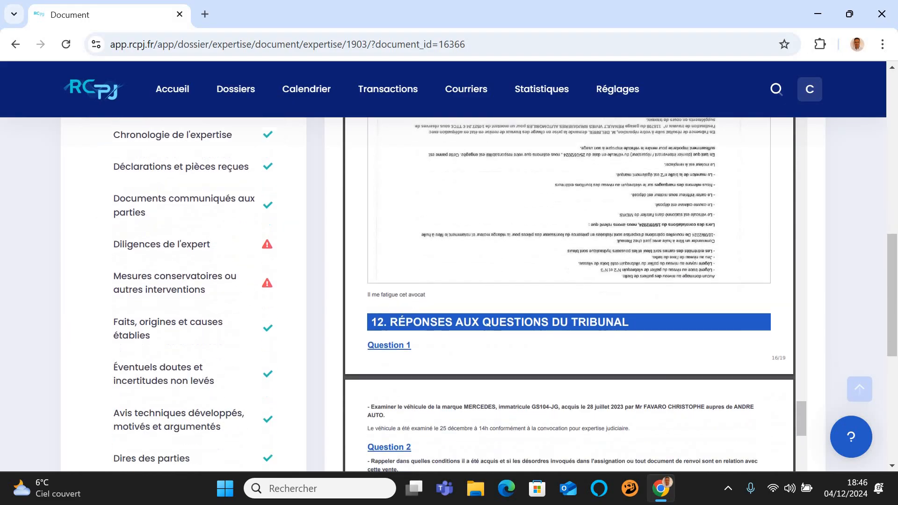
scroll(491, 294, up, 15)
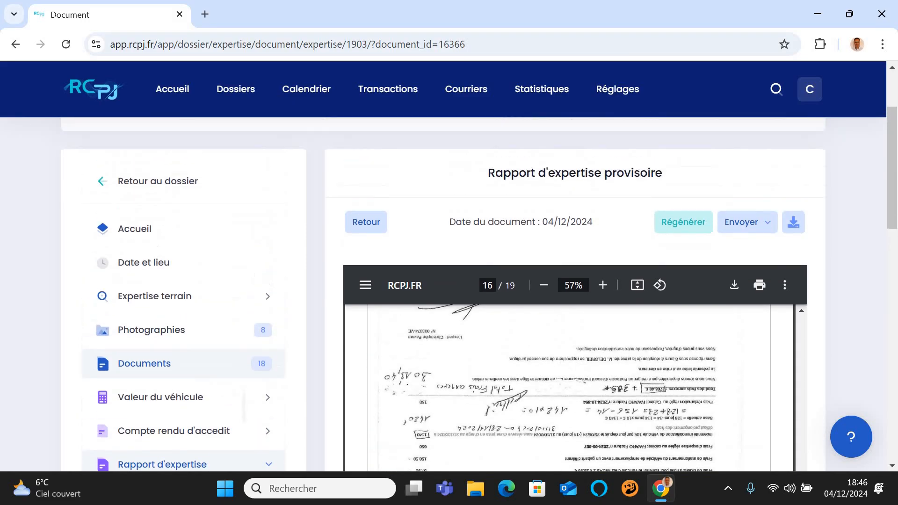
Step: Return to the main case file and view its Courriers section
click(157, 205)
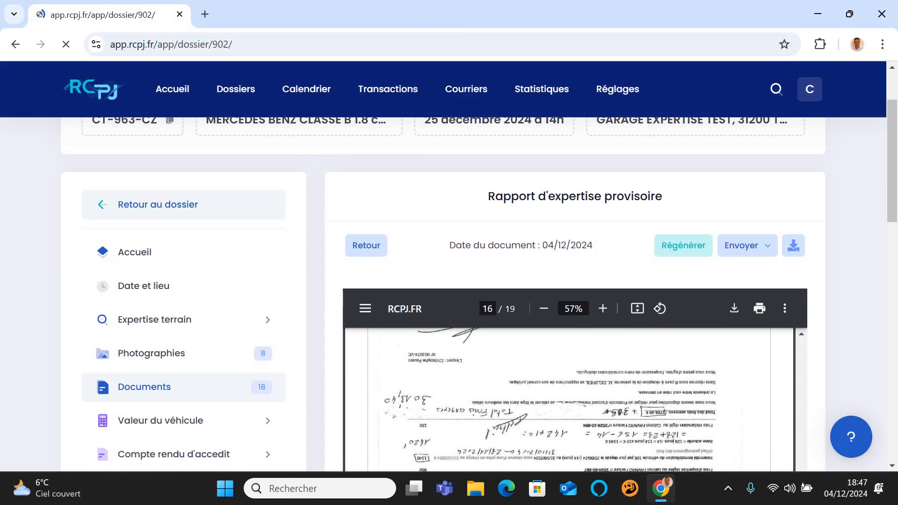
scroll(444, 293, down, 3)
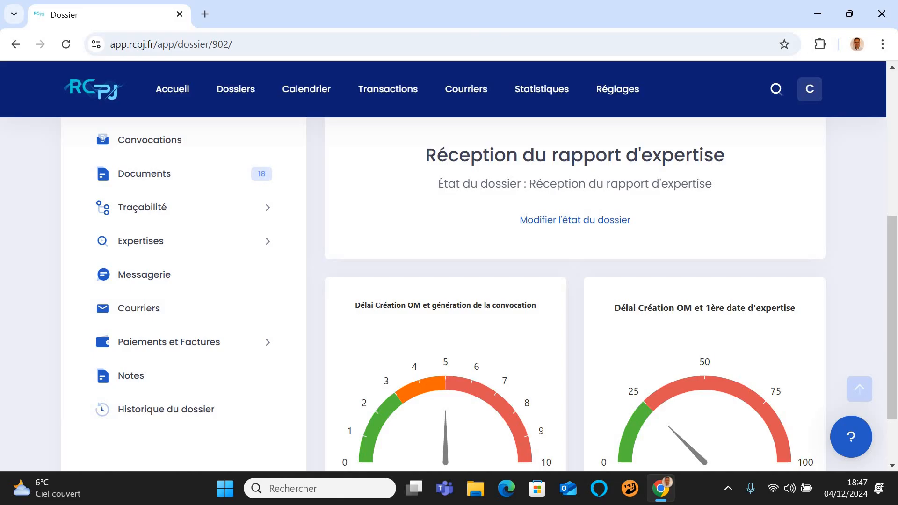
click(139, 308)
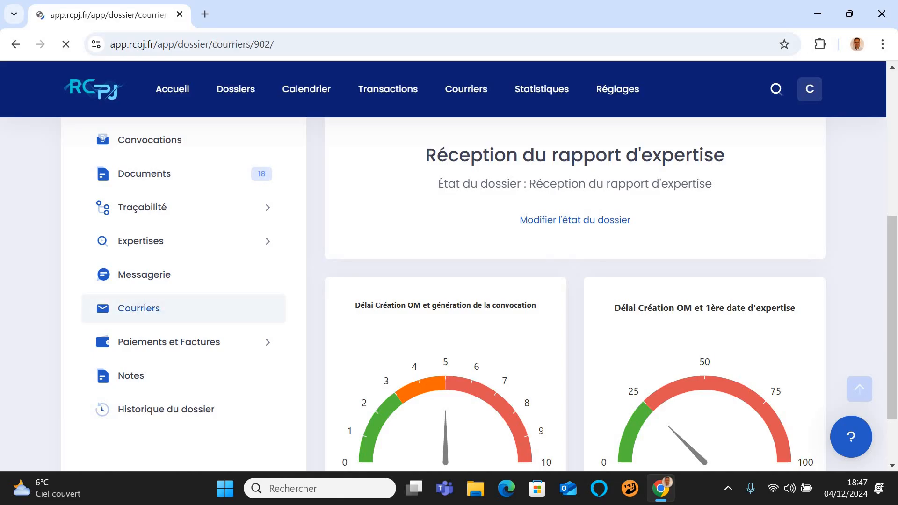
scroll(234, 326, down, 4)
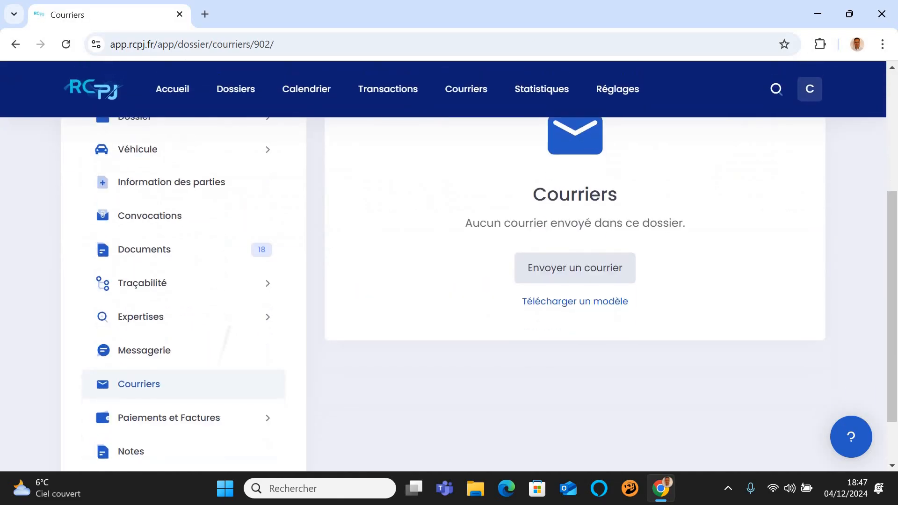
scroll(490, 293, up, 1)
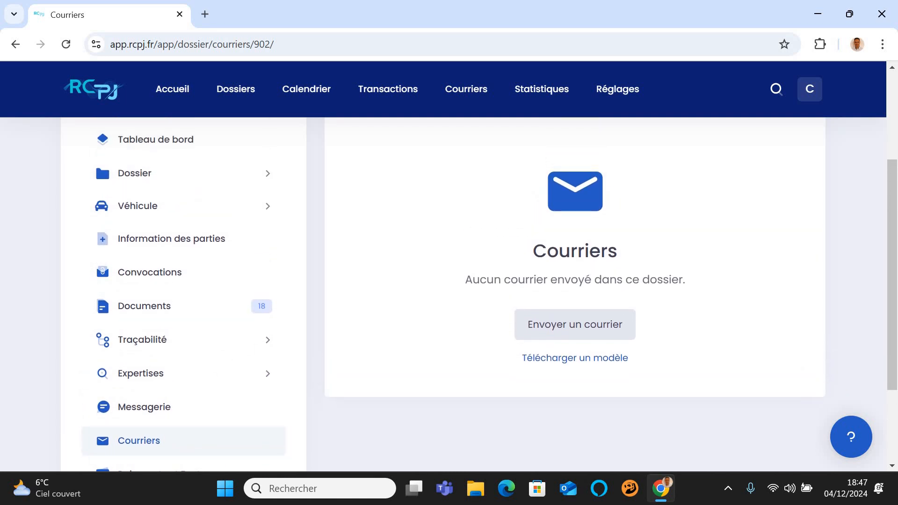
Step: Display all expertises of the case and open the form for adding a new expertise
click(181, 373)
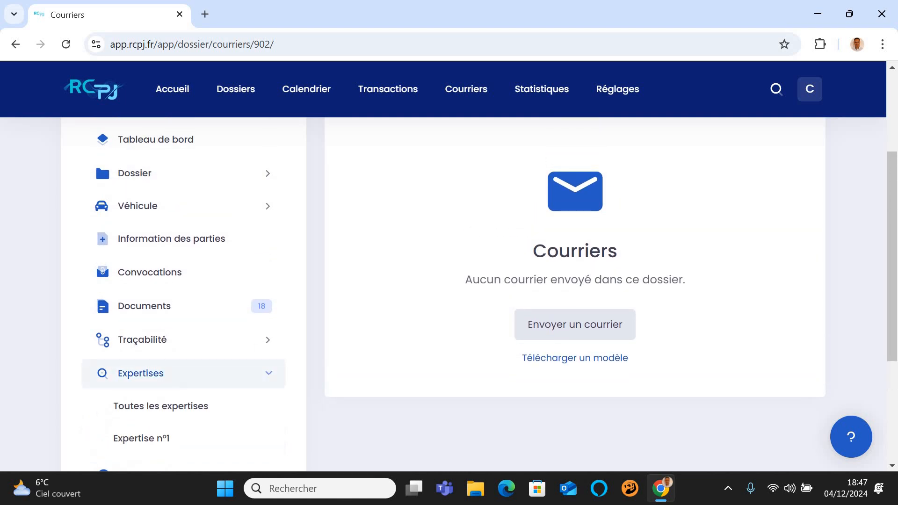
click(160, 405)
scroll(443, 294, down, 2)
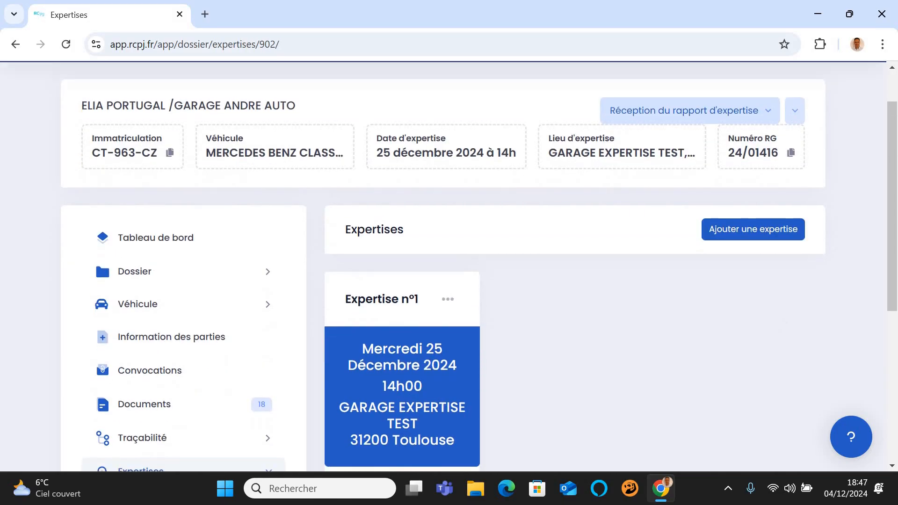
click(753, 190)
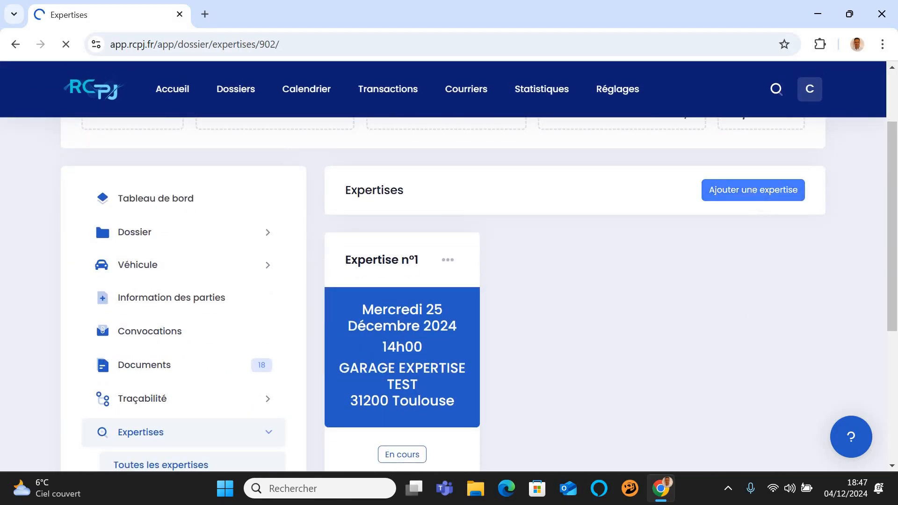
scroll(449, 266, down, 2)
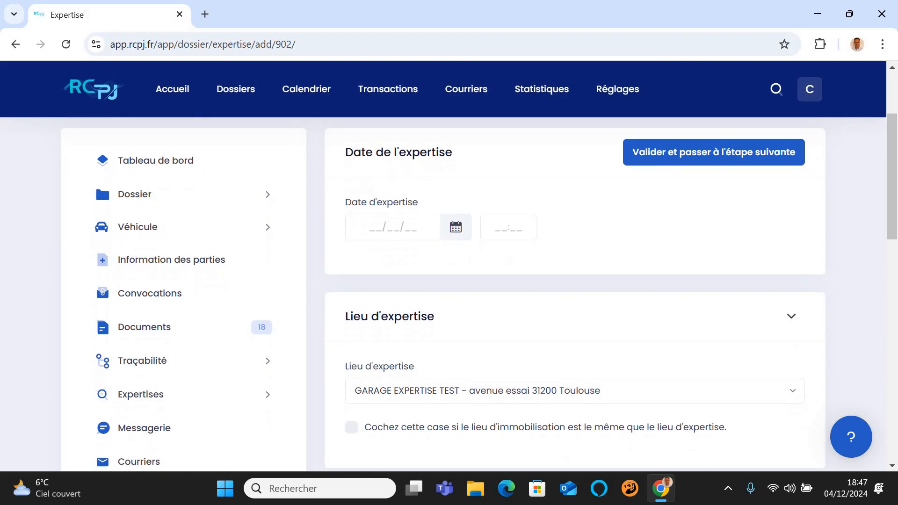
Step: Review the new expertise form's sections for date, location, elements to duplicate, and case status with reminder
scroll(450, 294, down, 5)
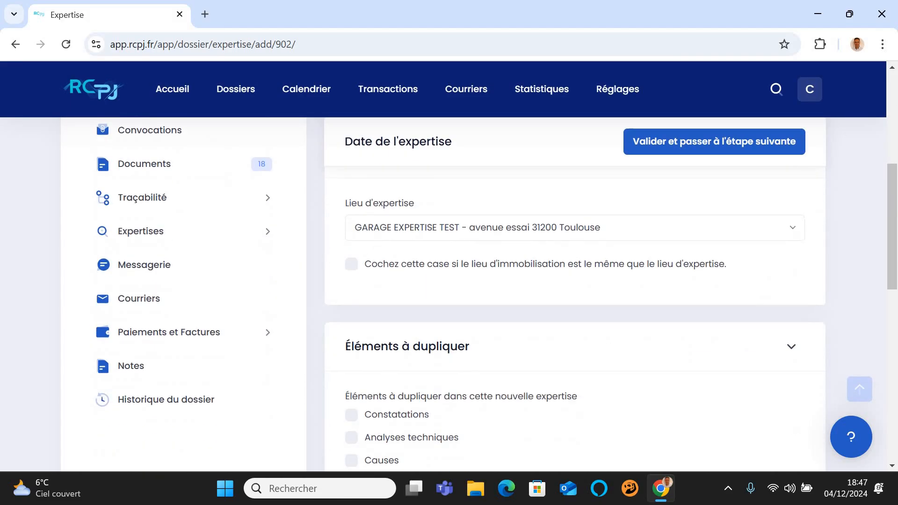
scroll(449, 294, down, 3)
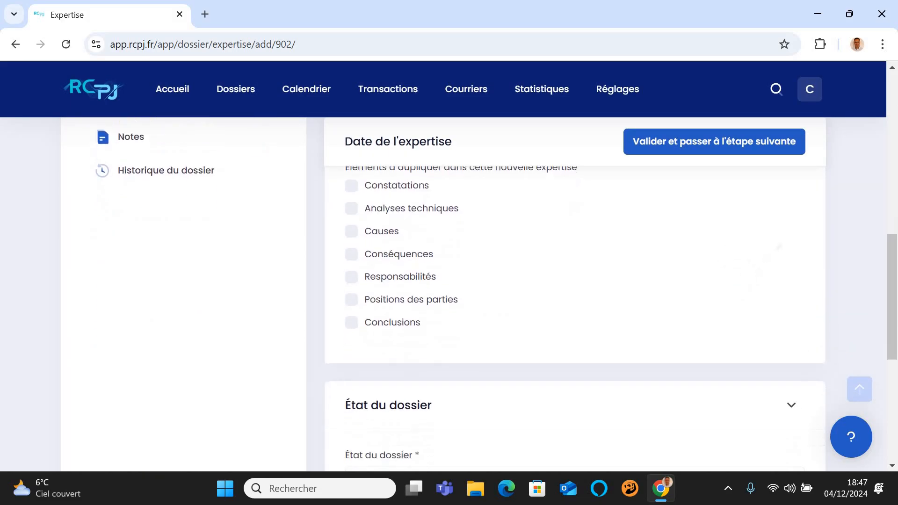
scroll(449, 293, up, 6)
scroll(449, 293, down, 6)
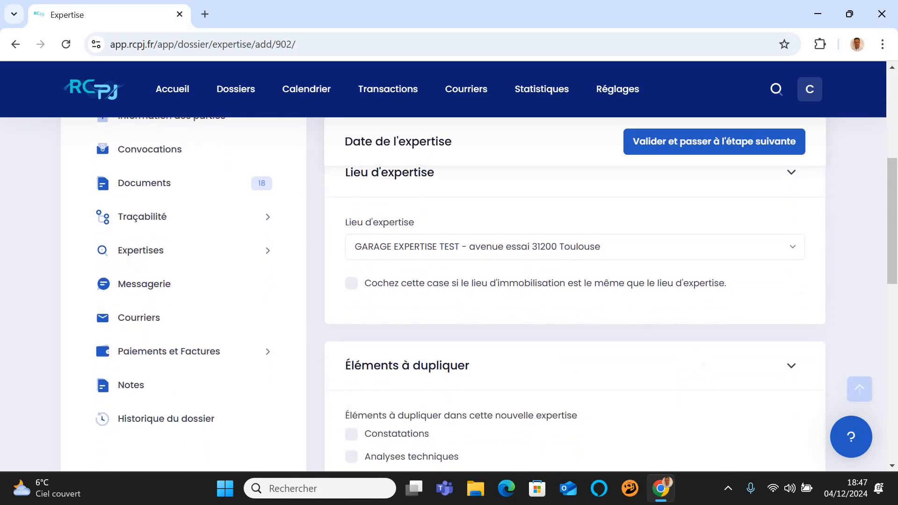
scroll(575, 295, down, 1)
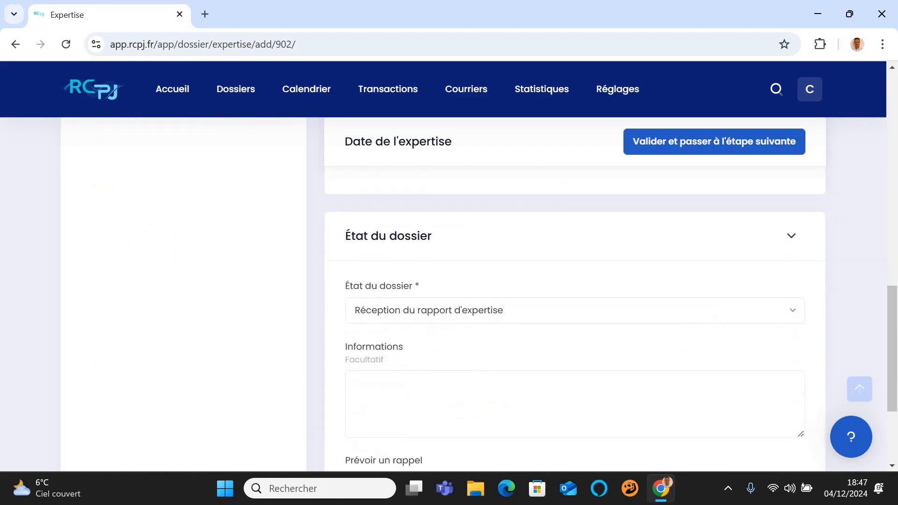
scroll(575, 295, down, 1)
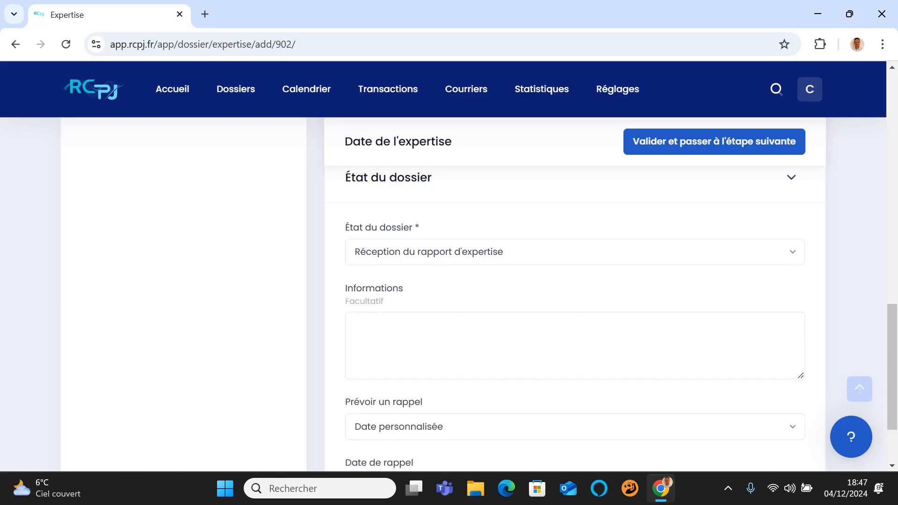
scroll(575, 294, down, 1)
scroll(575, 295, down, 1)
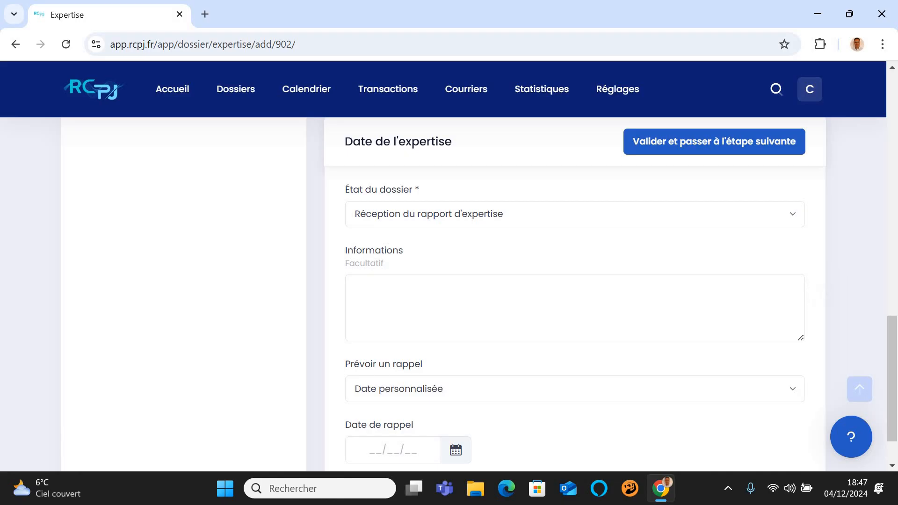
scroll(574, 295, down, 1)
Step: Look through the reminder timing options, then check the new expertise form once more from case status to expertise date
click(575, 355)
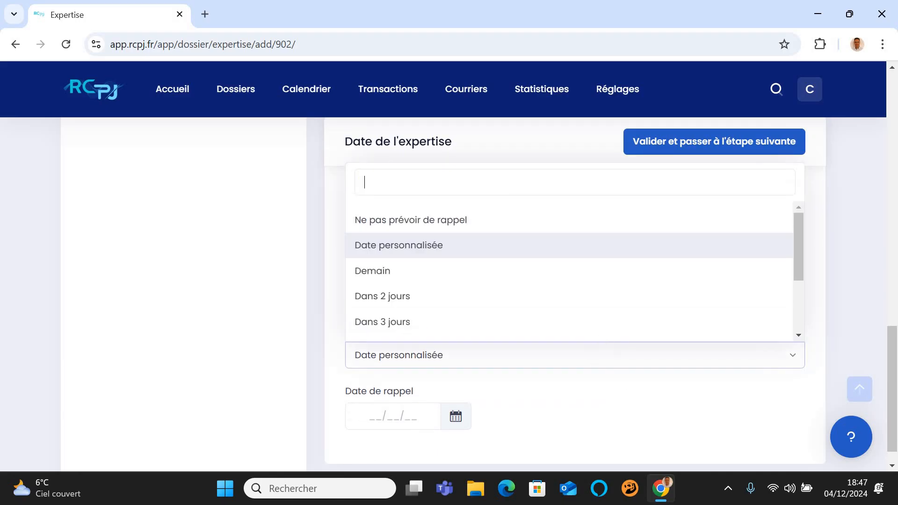
scroll(574, 271, down, 5)
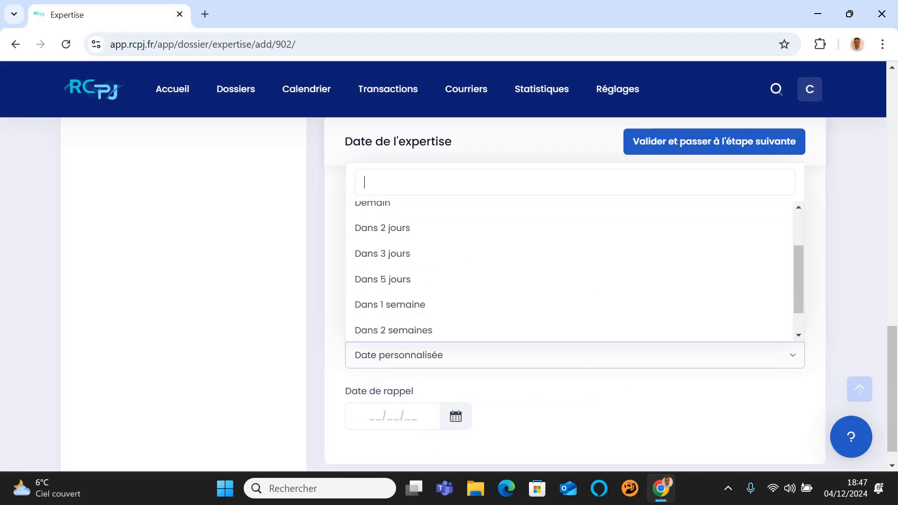
scroll(574, 294, up, 10)
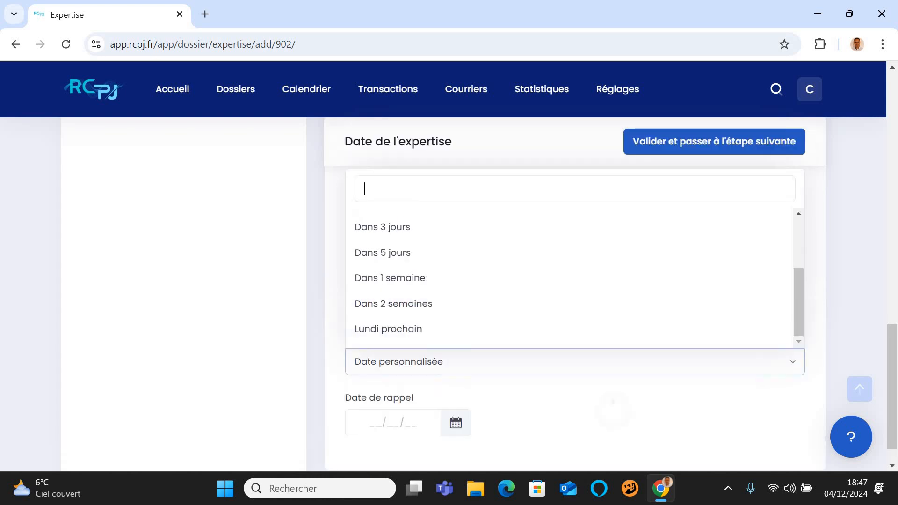
scroll(575, 295, up, 5)
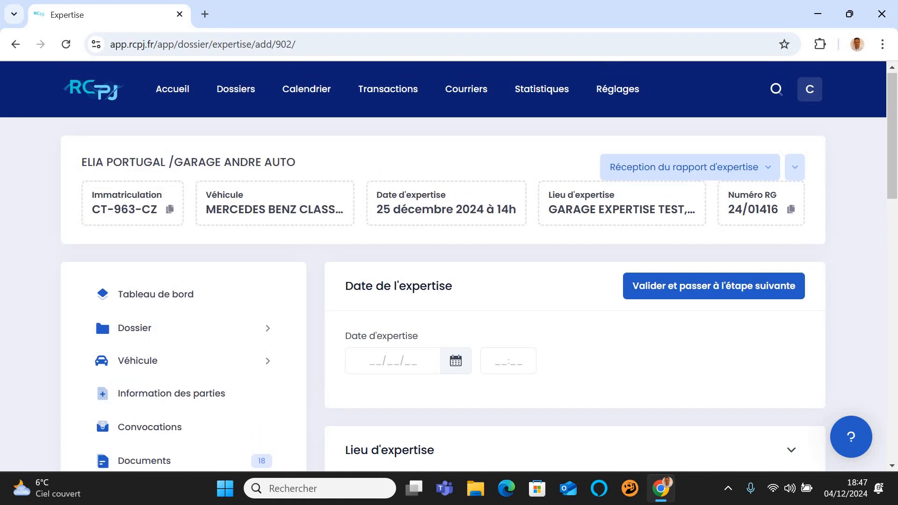
scroll(574, 294, down, 15)
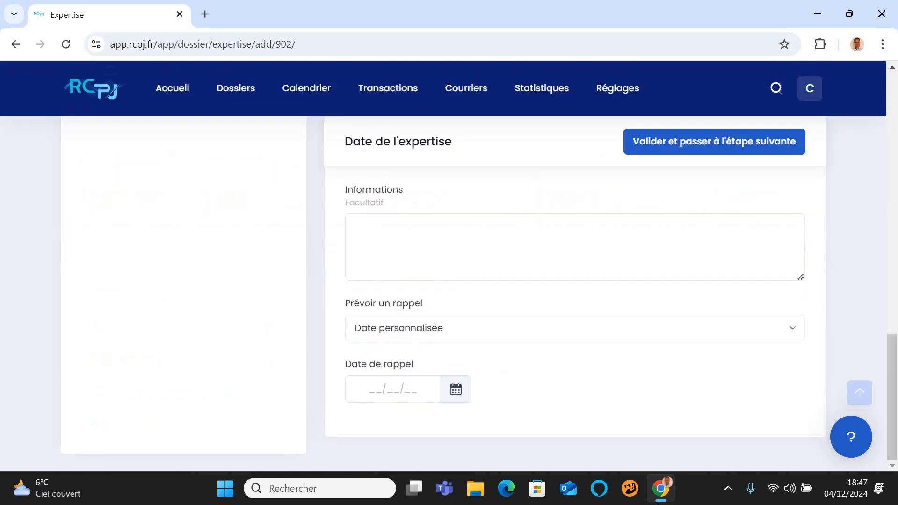
scroll(574, 295, up, 10)
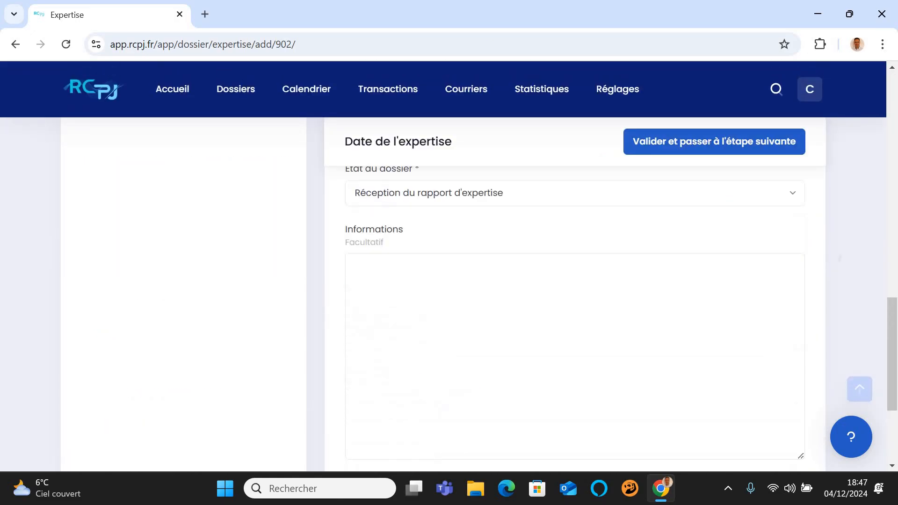
scroll(574, 295, up, 4)
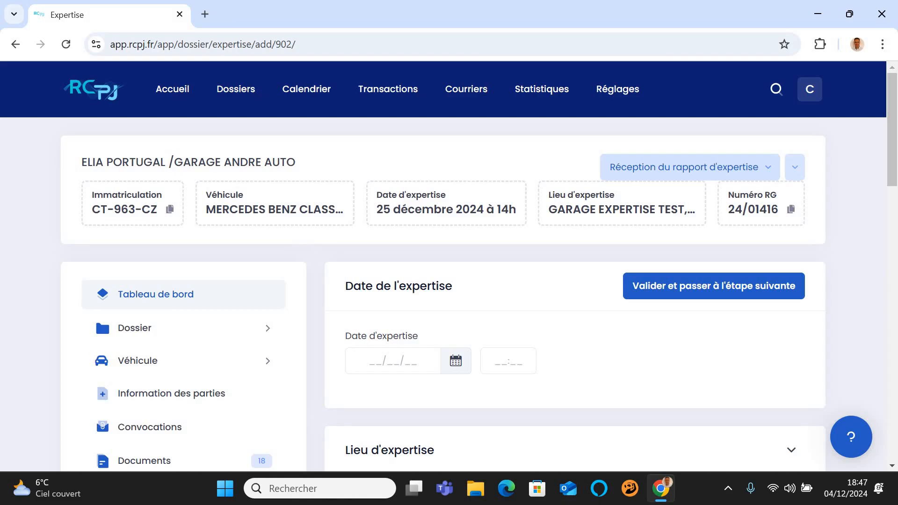
Step: Leave the new expertise form for the case dashboard and add the note "NOTE 1" in the case's Notes section
click(156, 294)
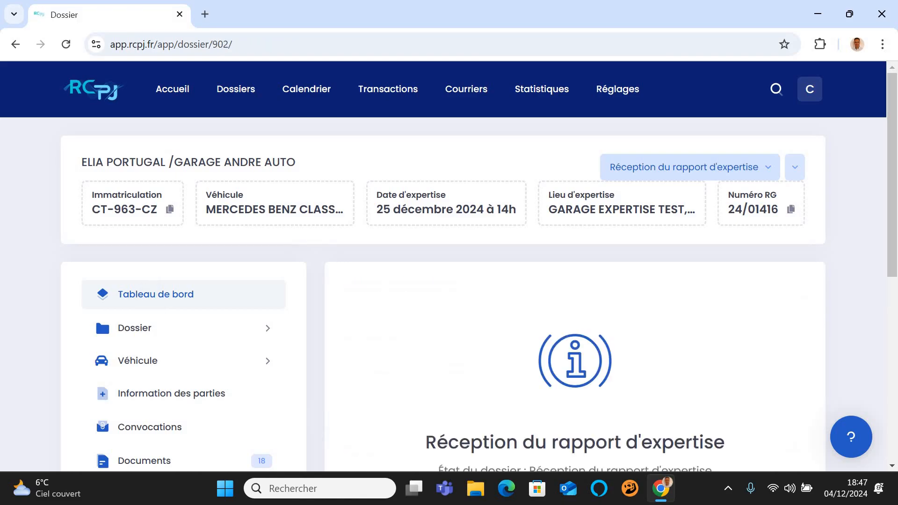
scroll(496, 294, down, 6)
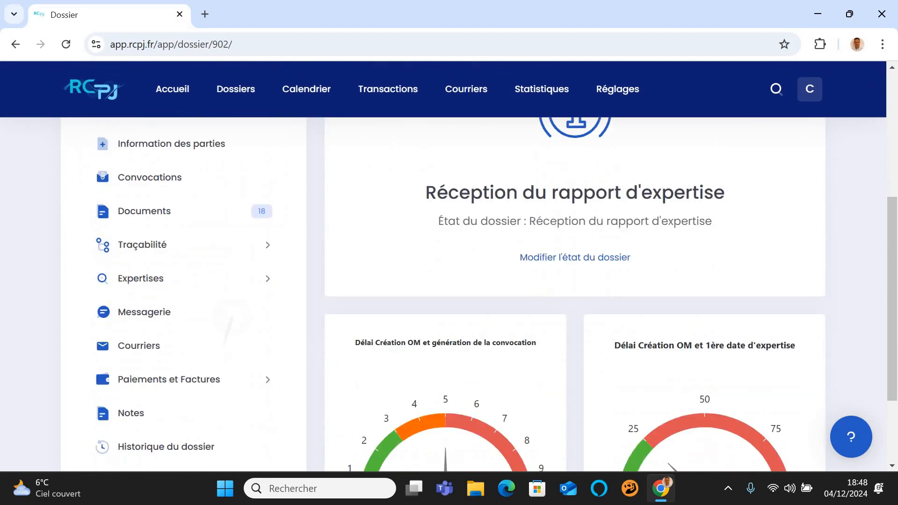
click(131, 370)
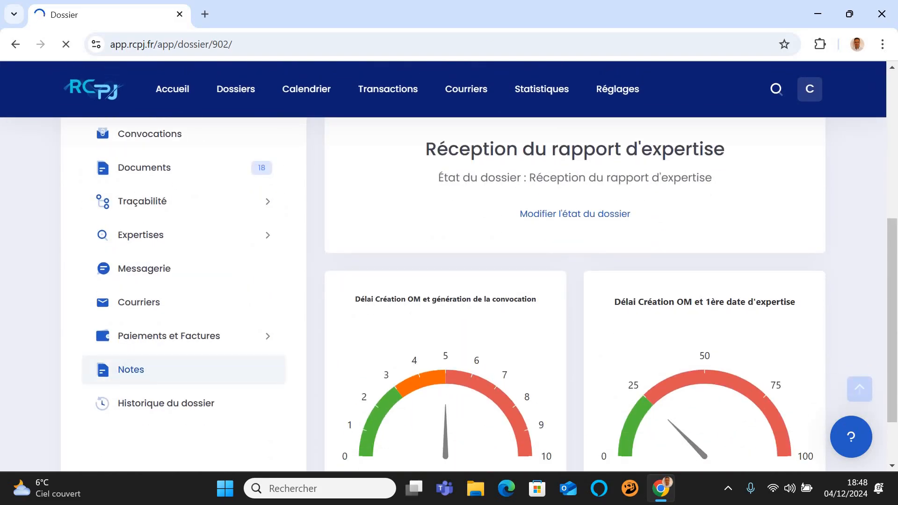
click(770, 208)
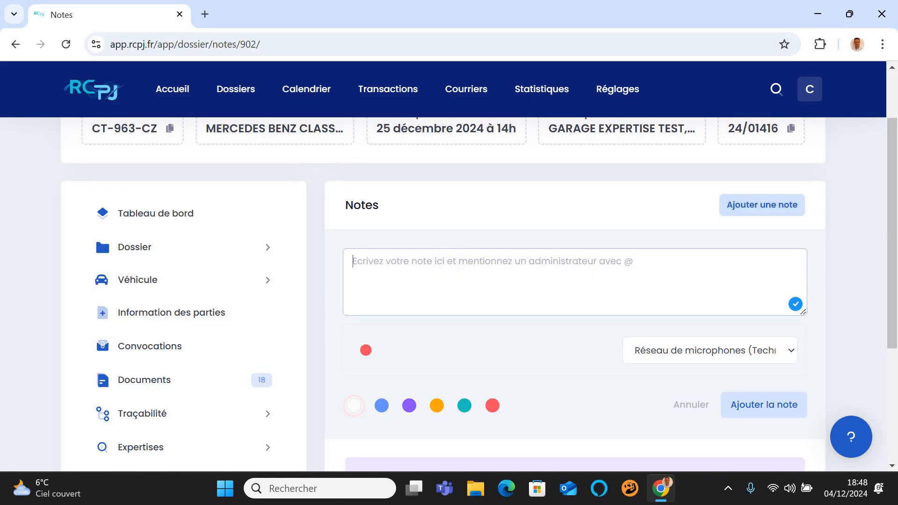
text(NOTE &)
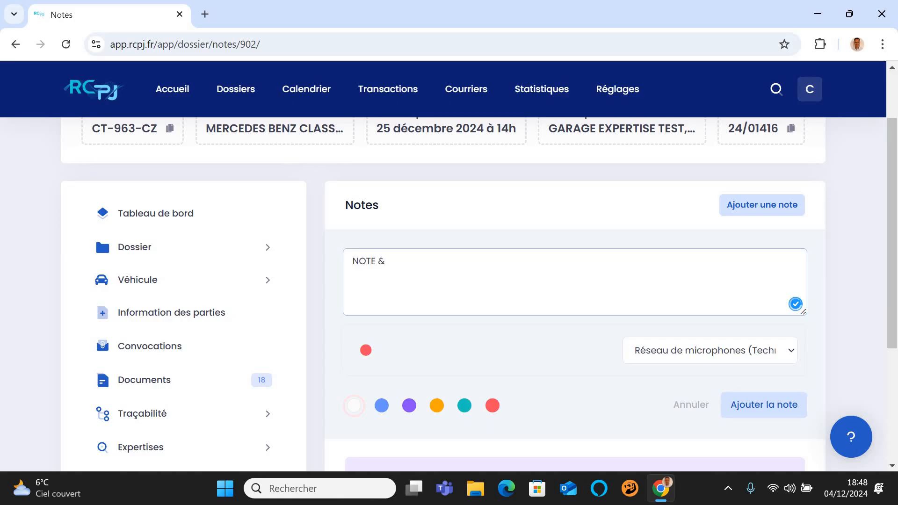
key(BackSpace)
text(1)
click(764, 405)
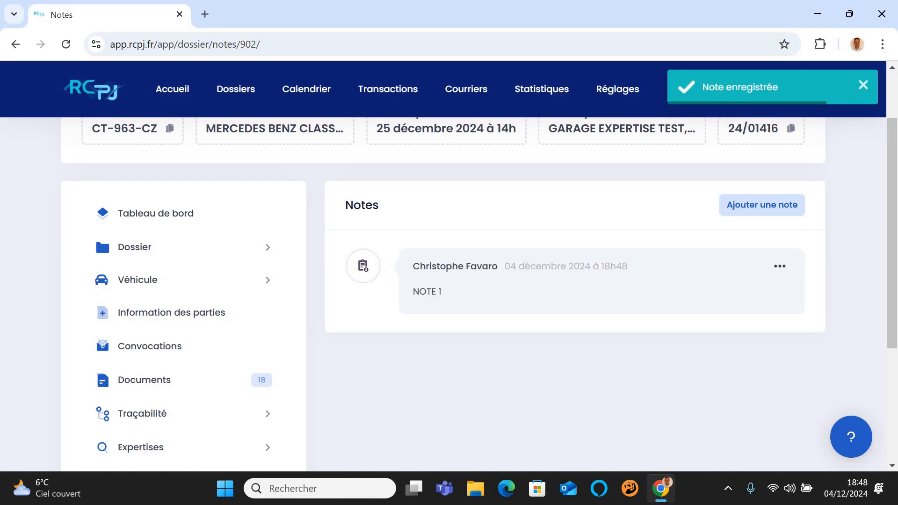
Step: Return to the case dashboard and check the notes indicators in the case header and section list
scroll(449, 294, up, 2)
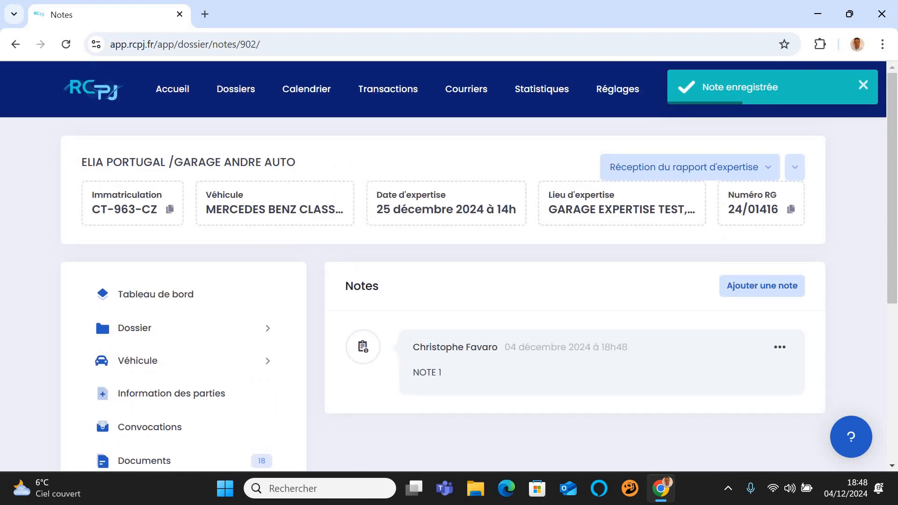
click(155, 295)
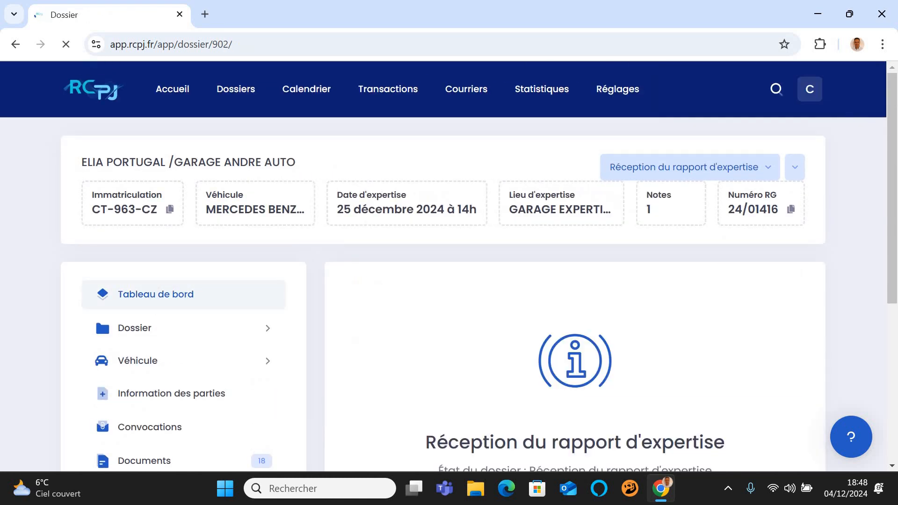
scroll(450, 267, down, 3)
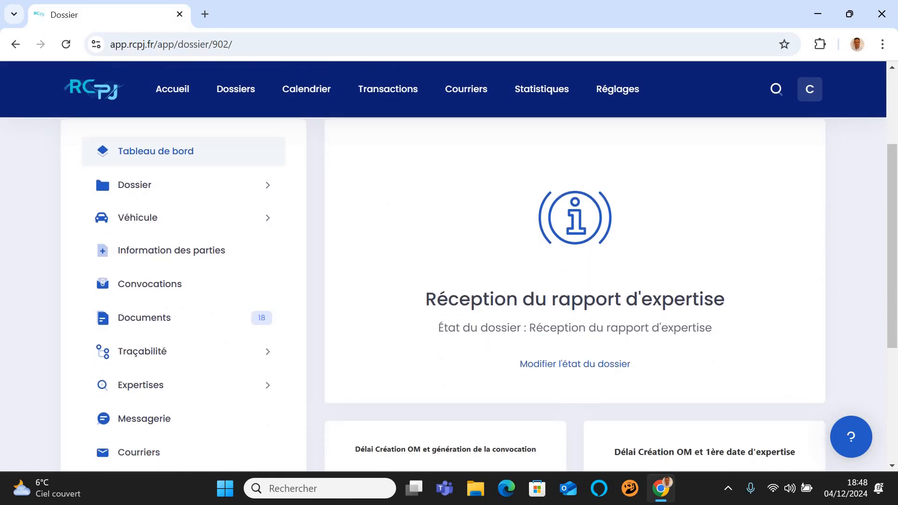
scroll(483, 294, down, 1)
scroll(483, 293, down, 3)
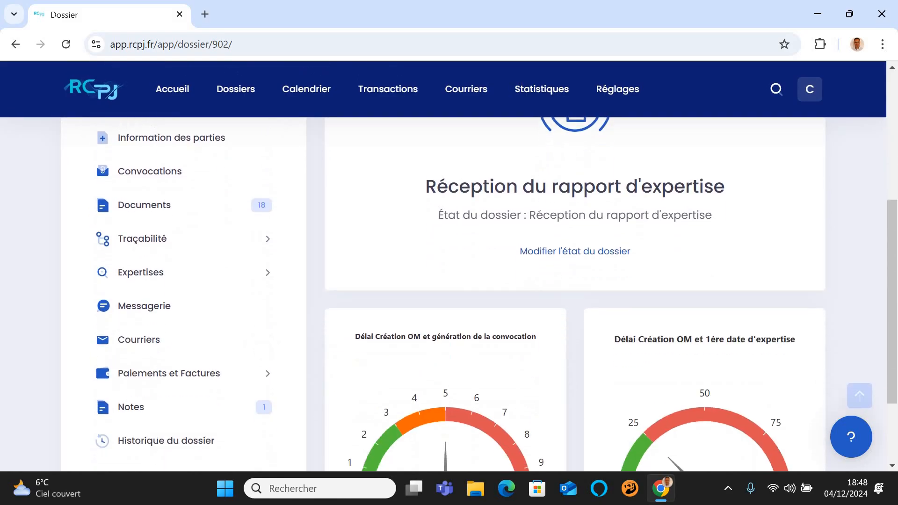
scroll(483, 294, up, 2)
scroll(483, 294, up, 3)
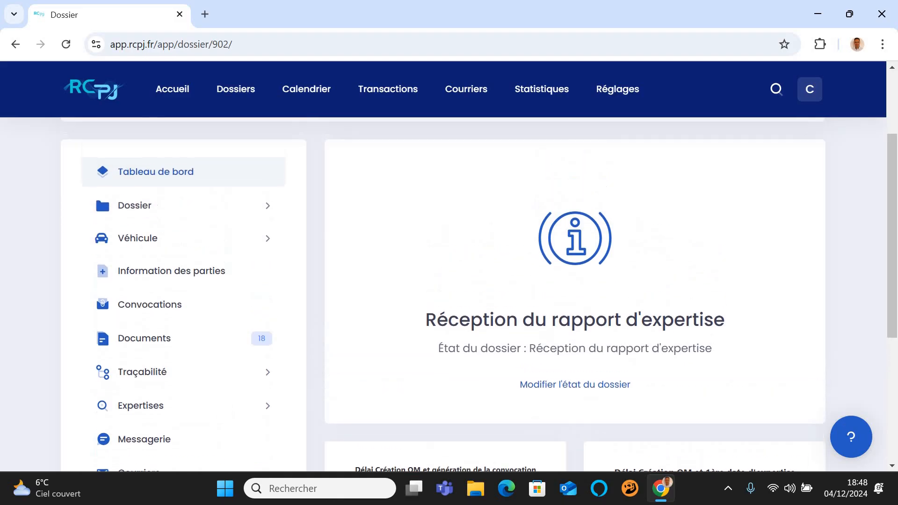
scroll(483, 293, up, 2)
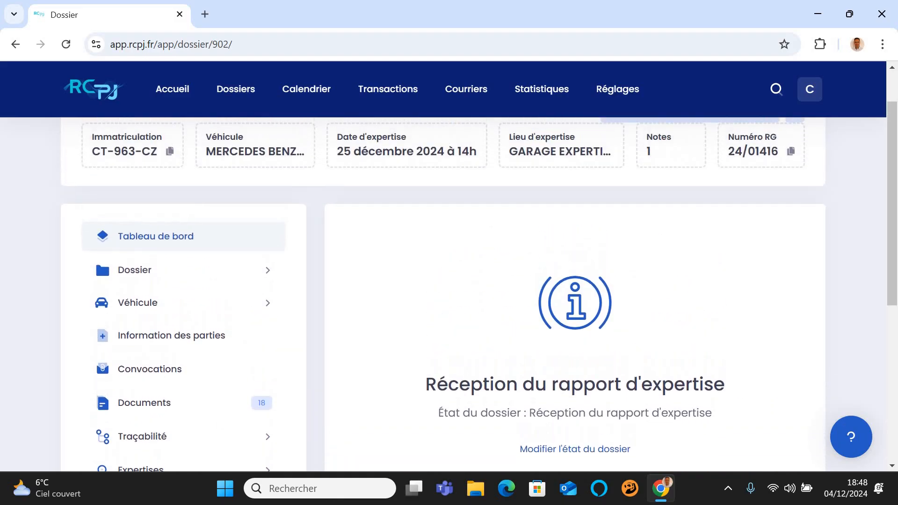